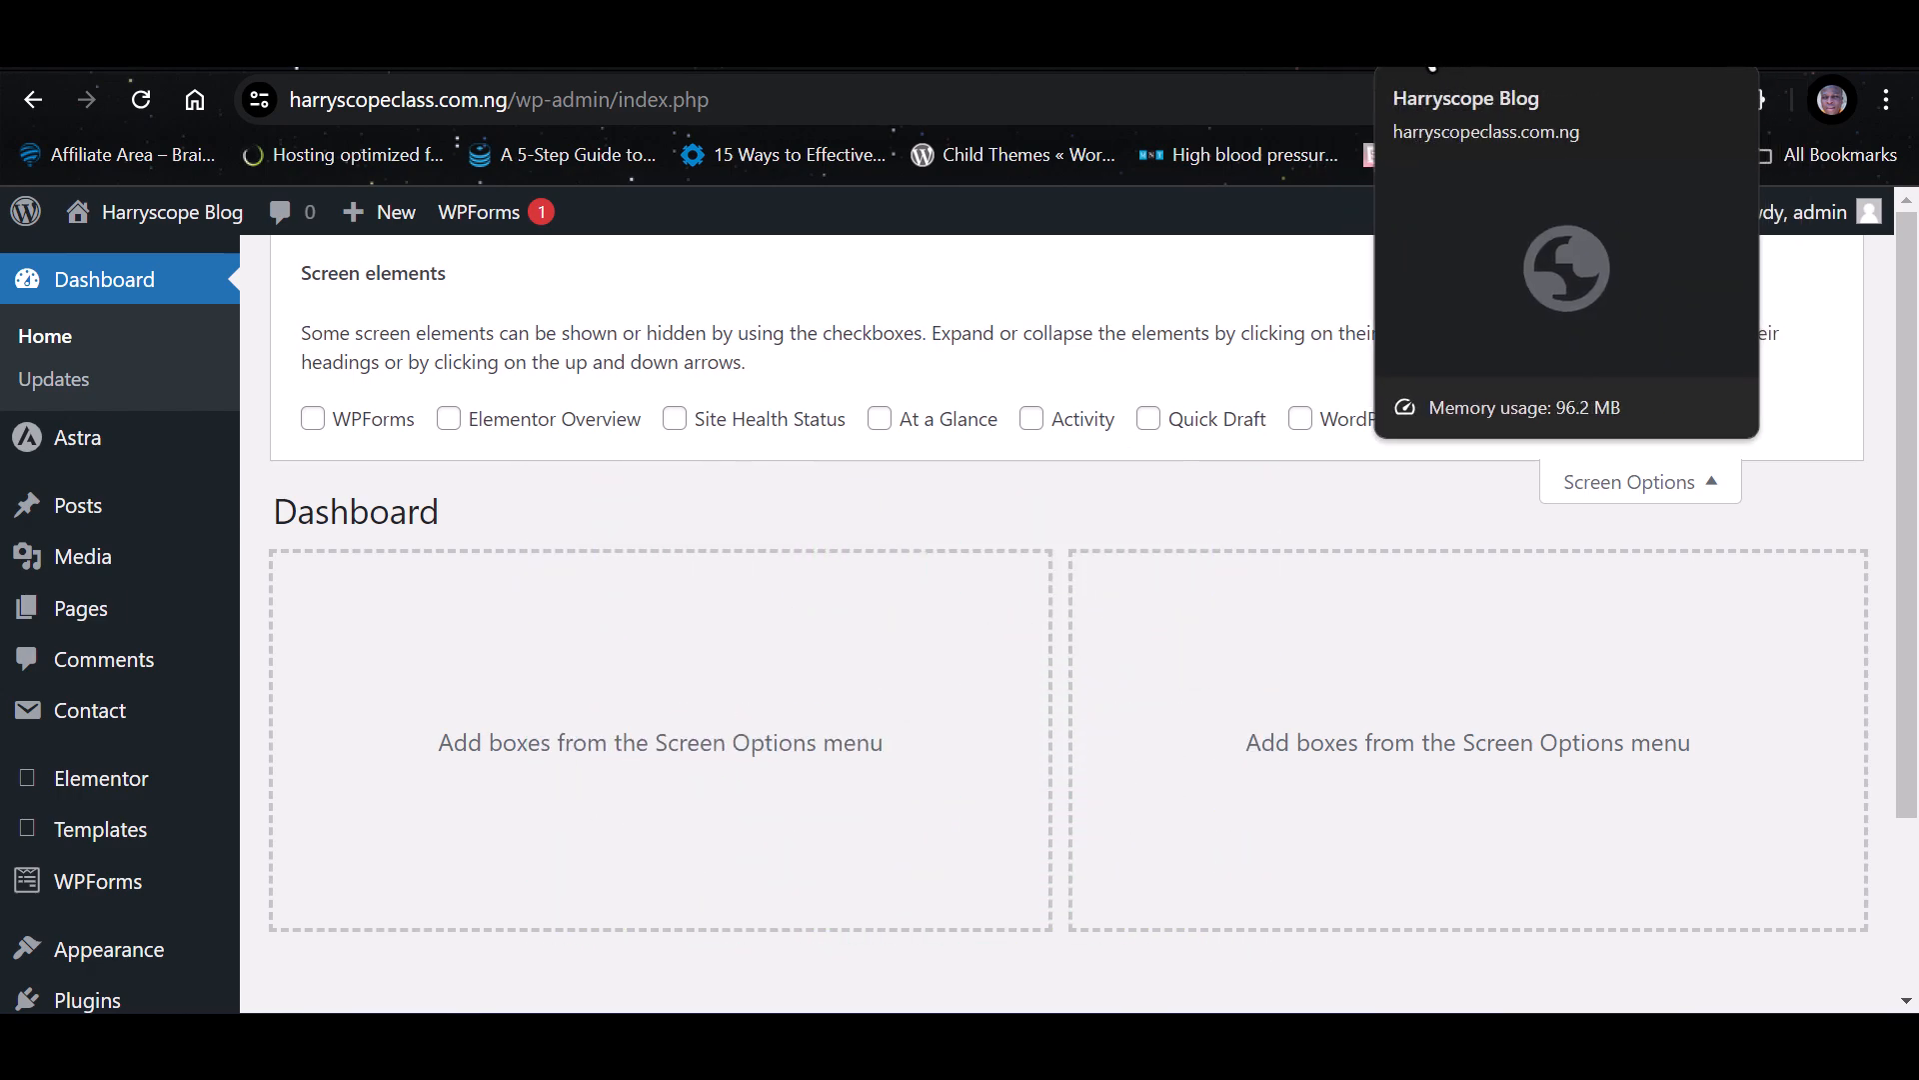
View the live site's header navigation in its own browser tab and return to the WordPress dashboard.
left_click(1384, 70)
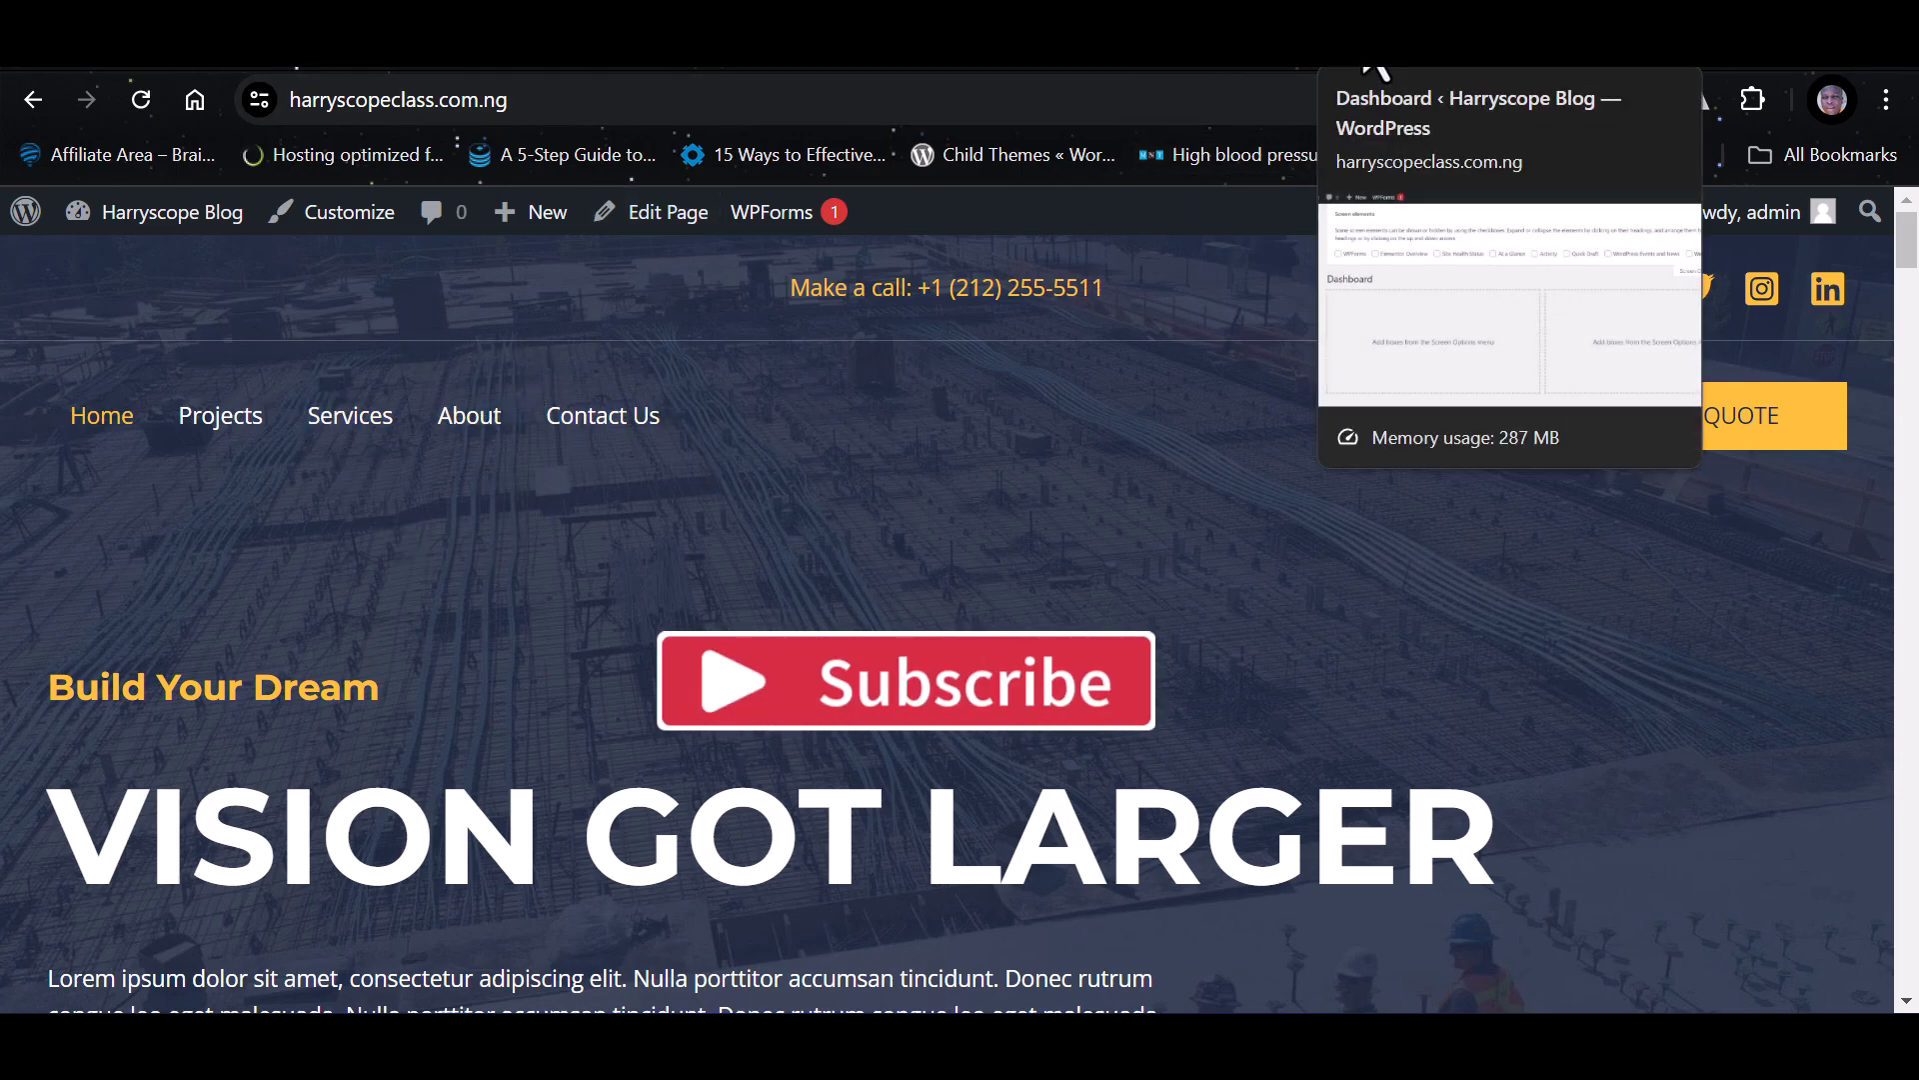
left_click(1375, 70)
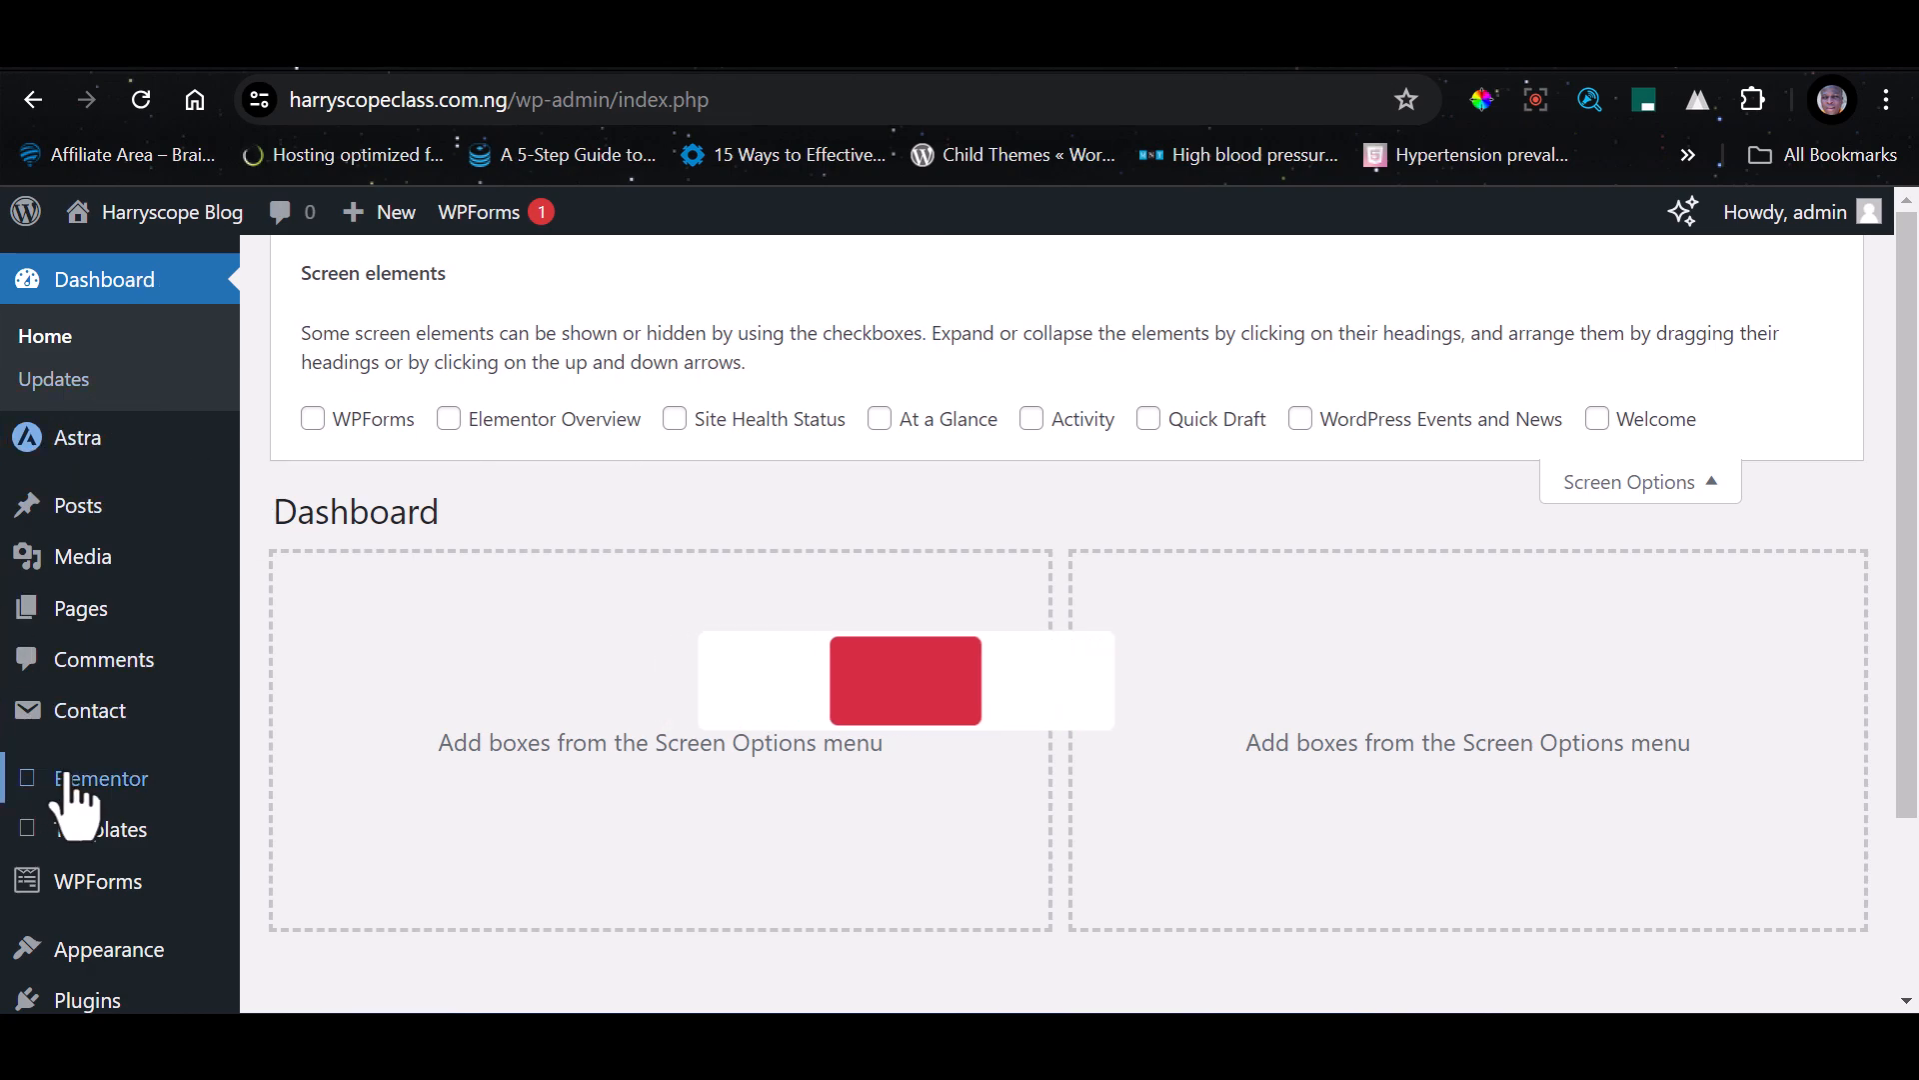
mouse_move(77, 777)
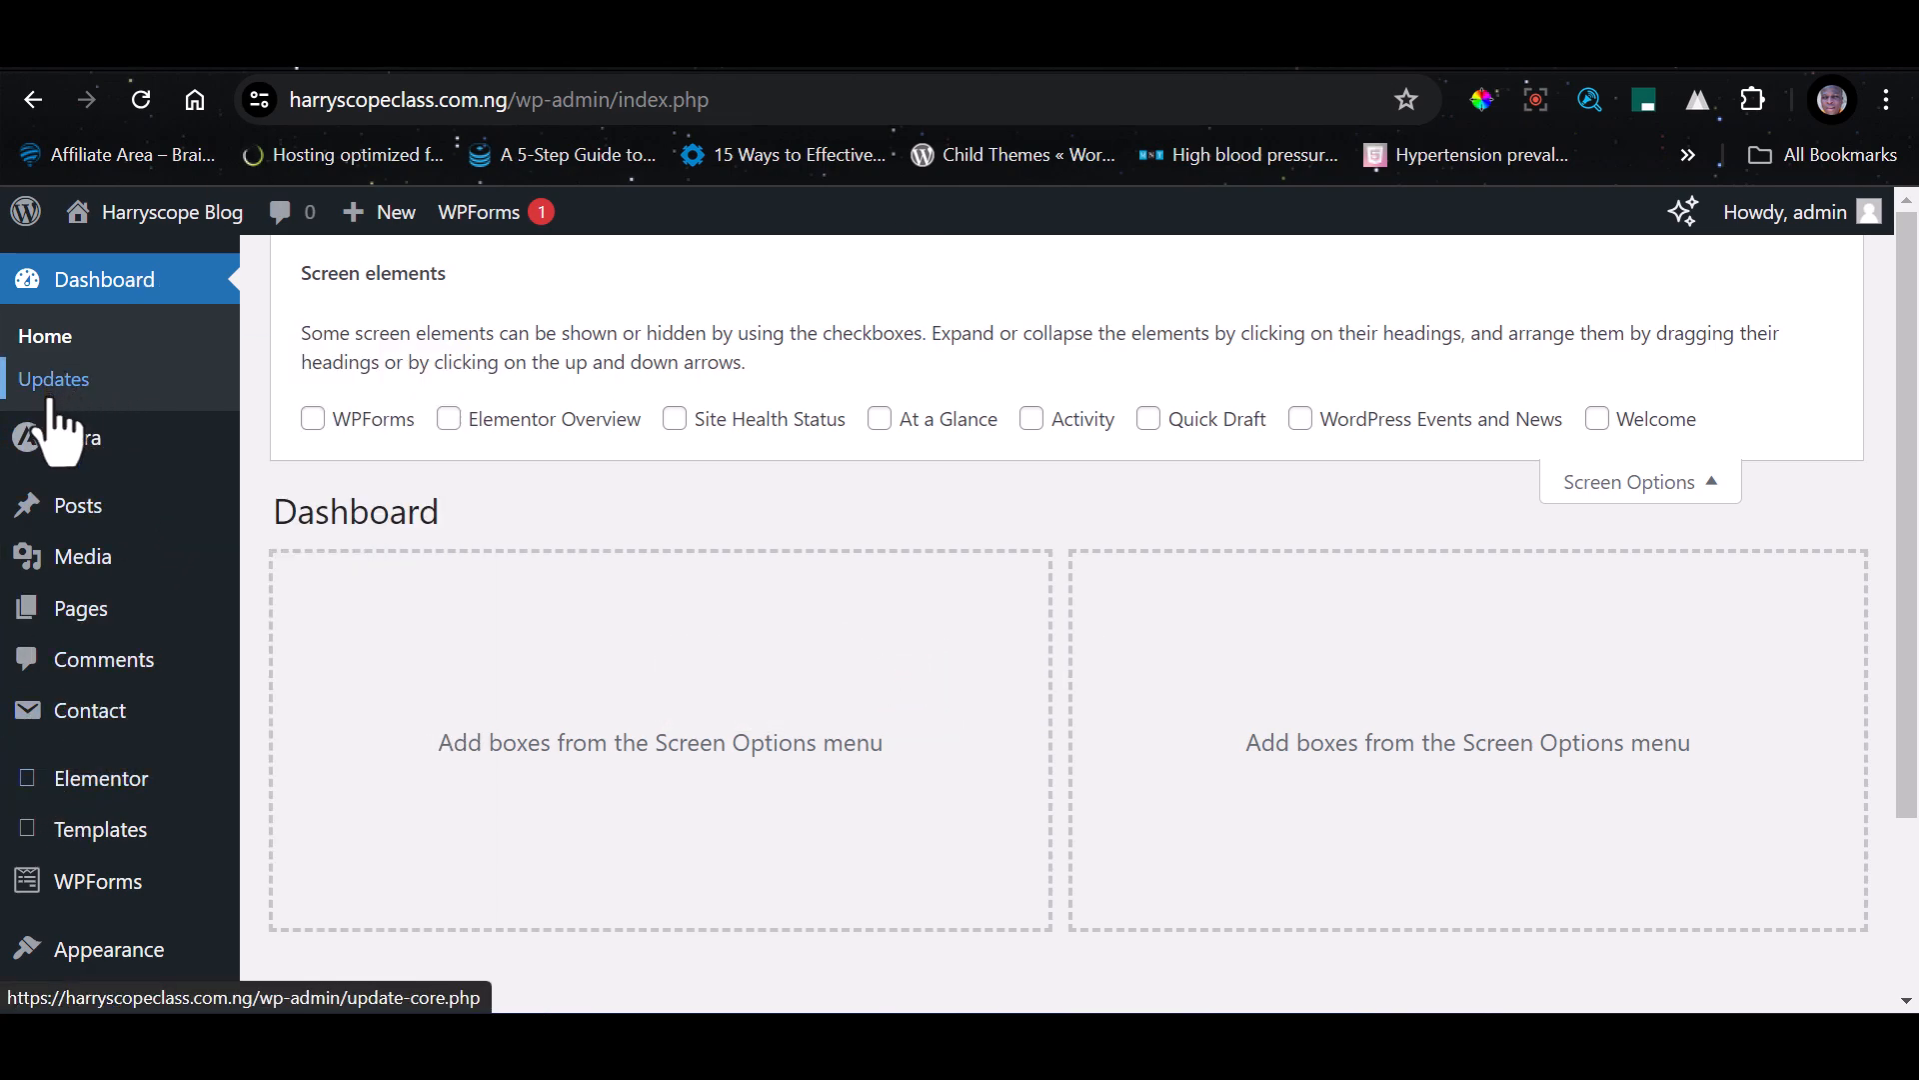
left_click(1429, 72)
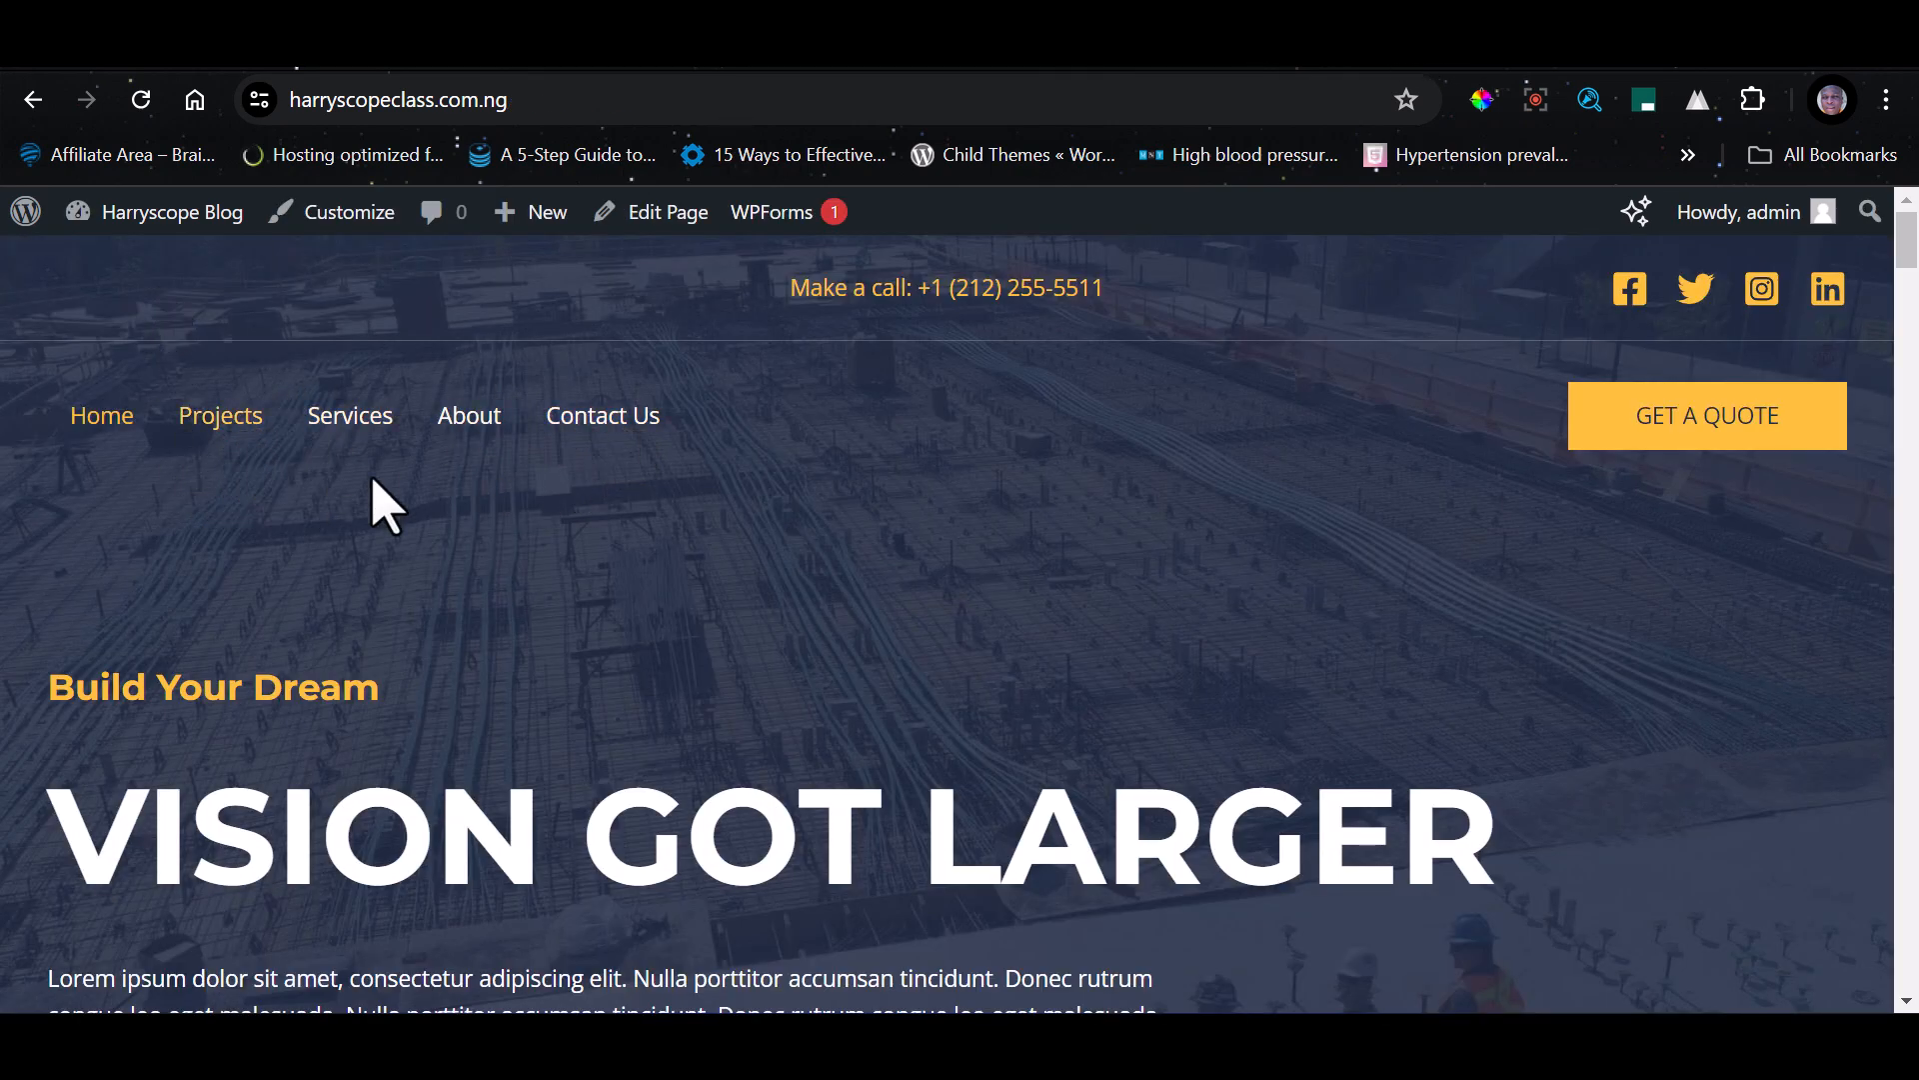
left_click(1384, 72)
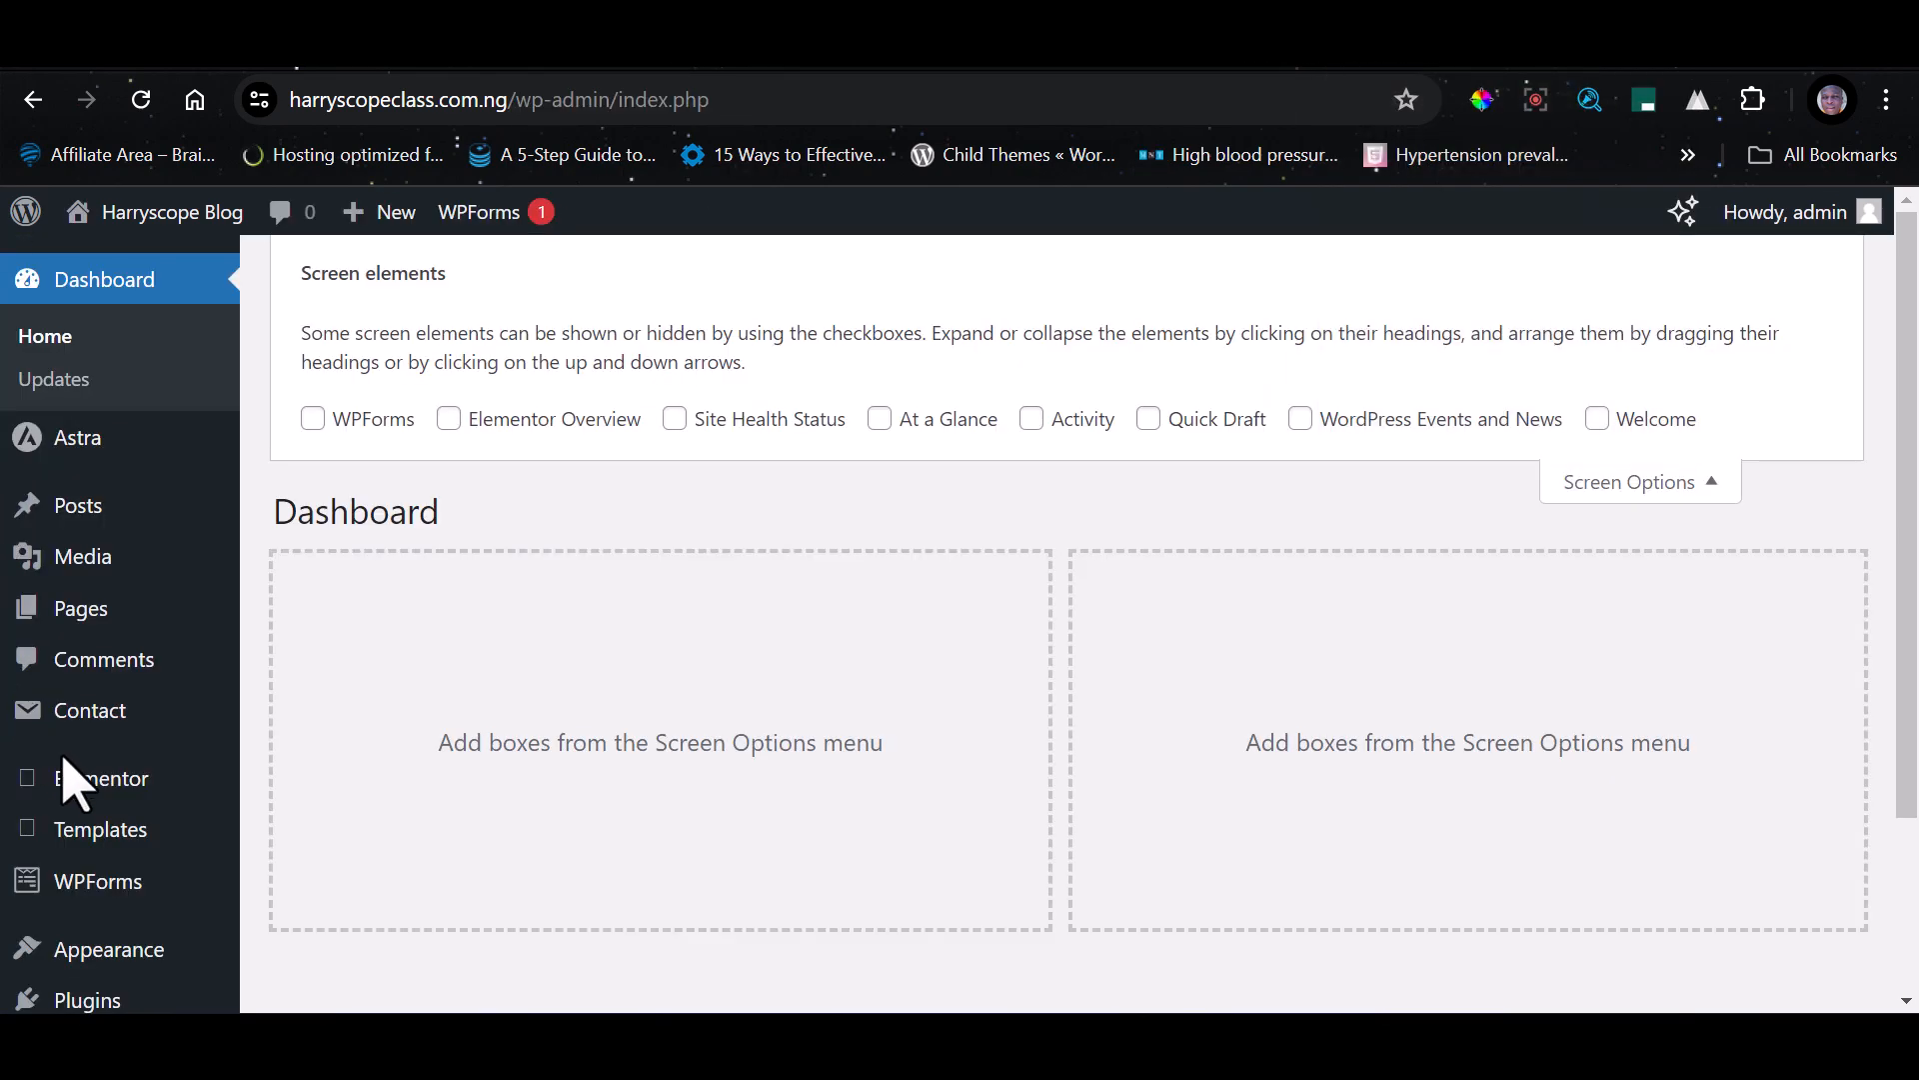
Open the Menus management page from the site's appearance settings.
scroll(95, 759, "down", 2)
mouse_move(130, 735)
scroll(140, 740, "down", 1)
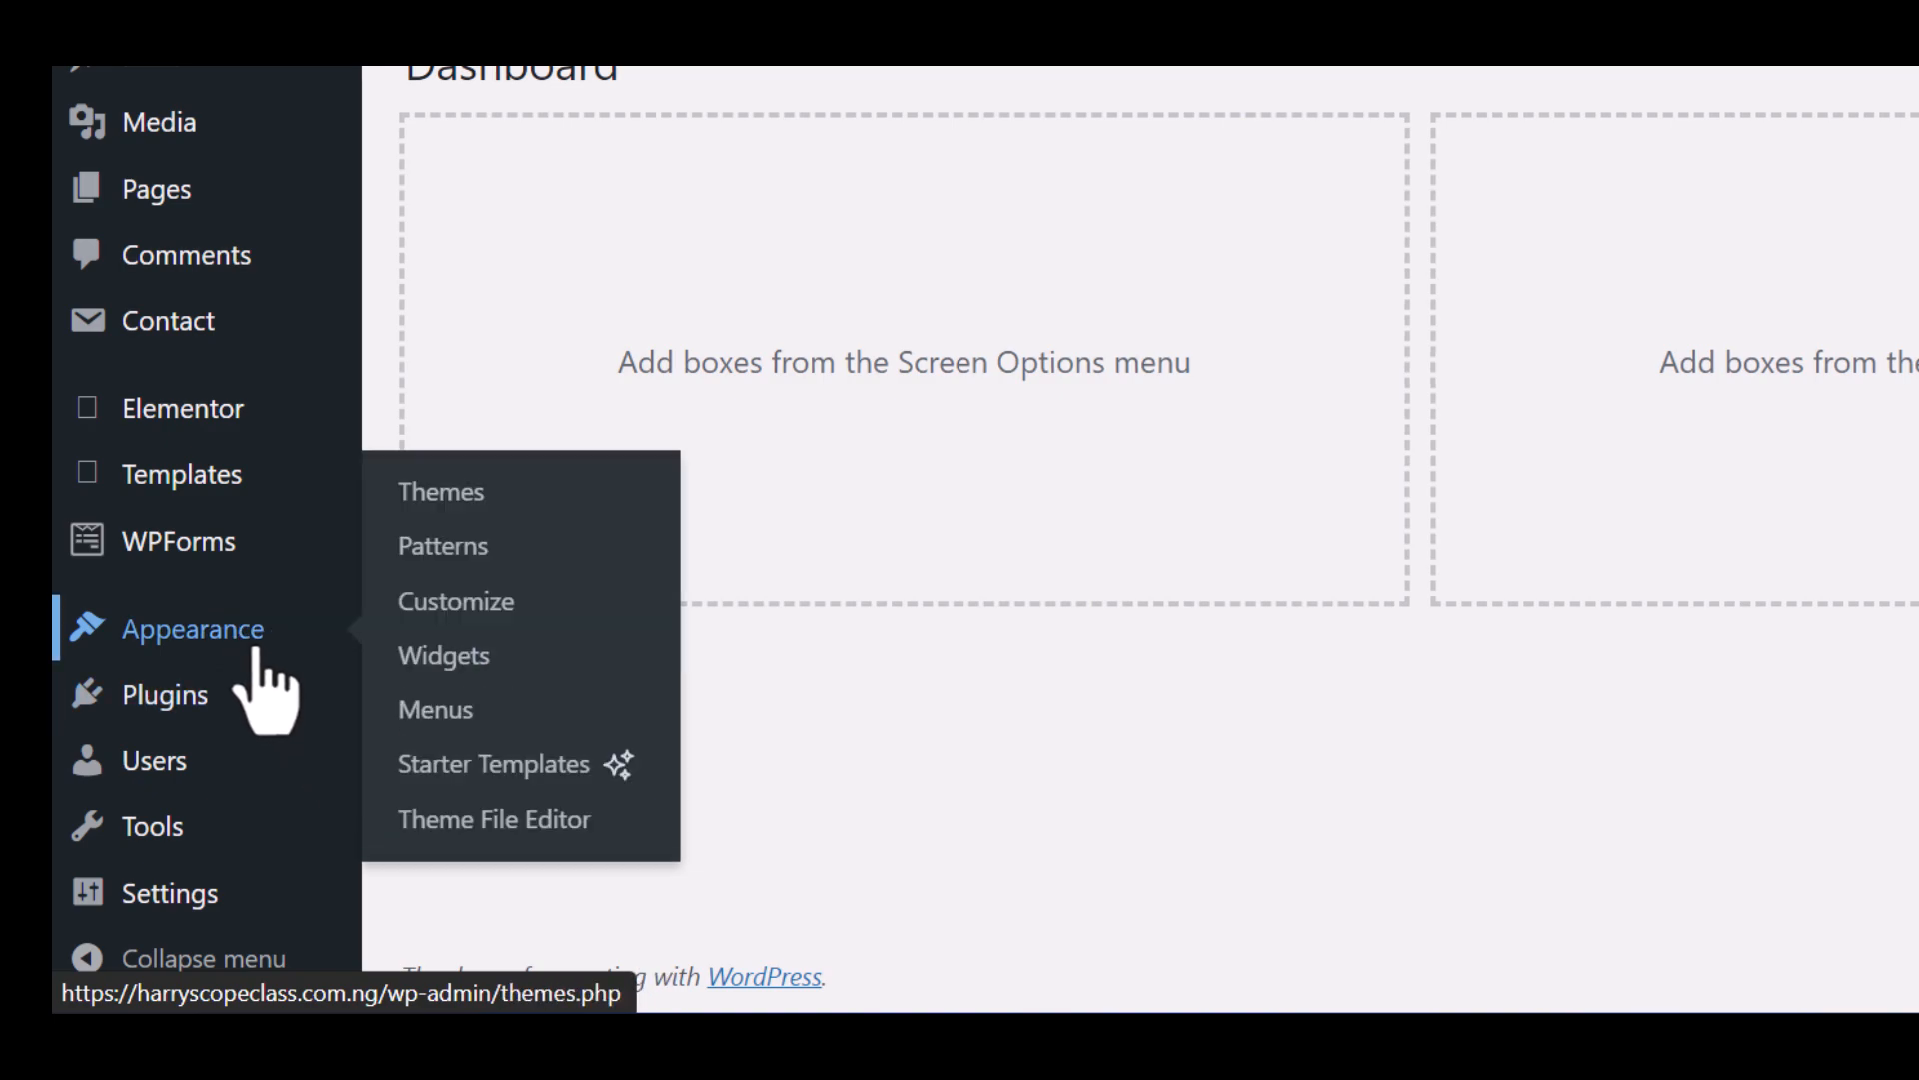
mouse_move(268, 655)
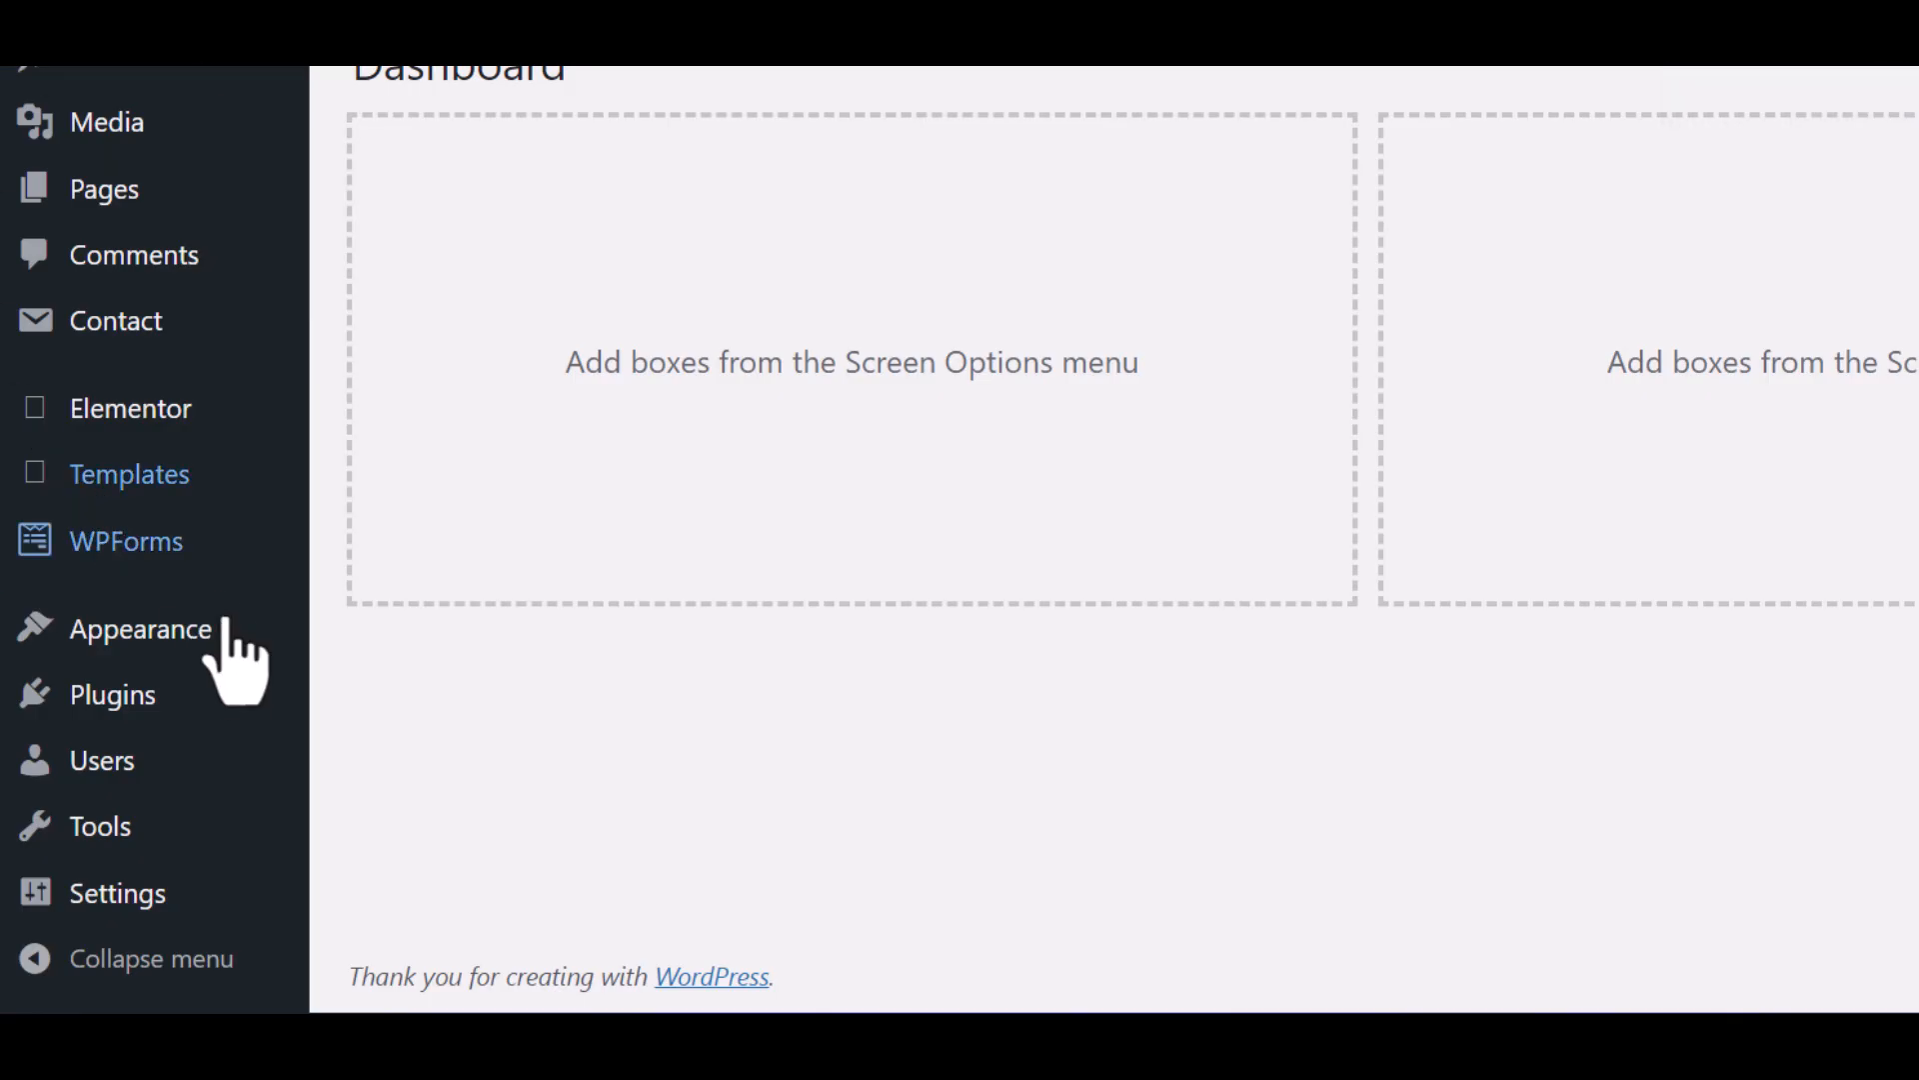
mouse_move(222, 631)
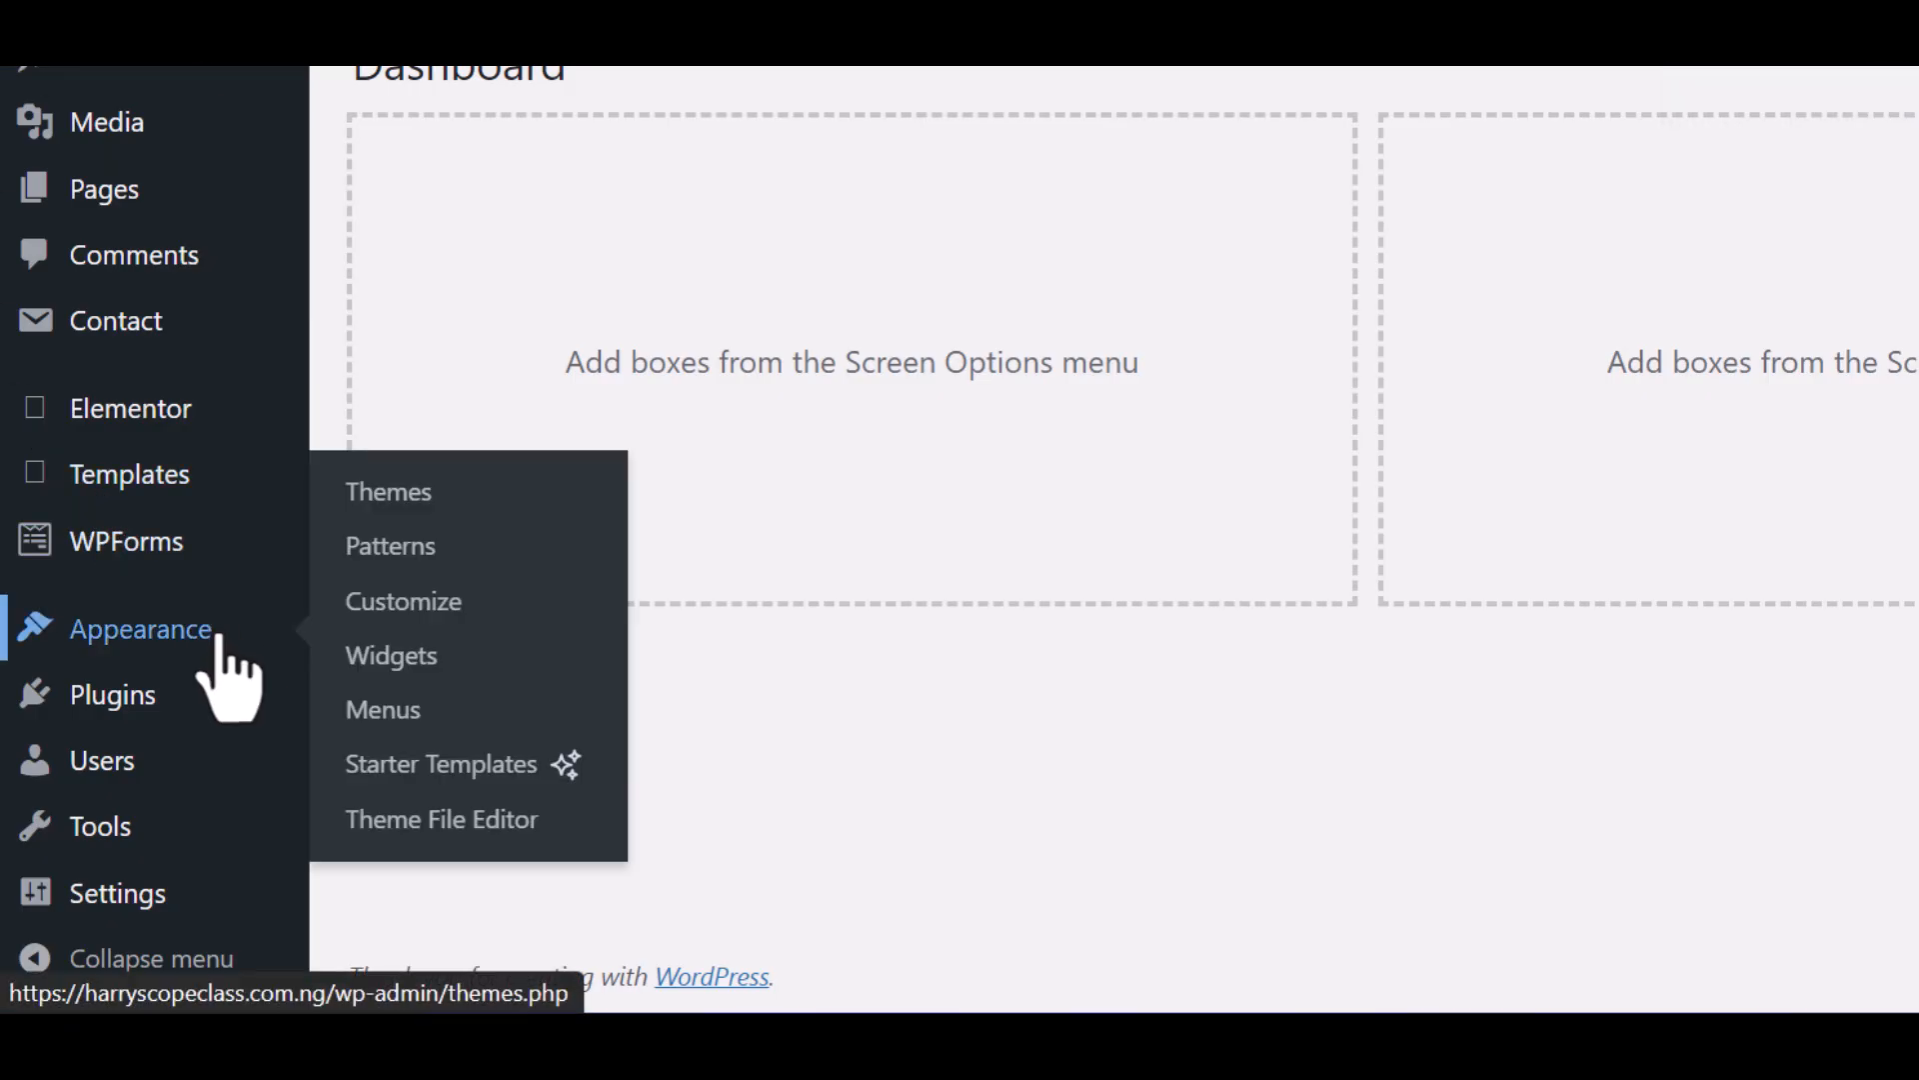
left_click(399, 732)
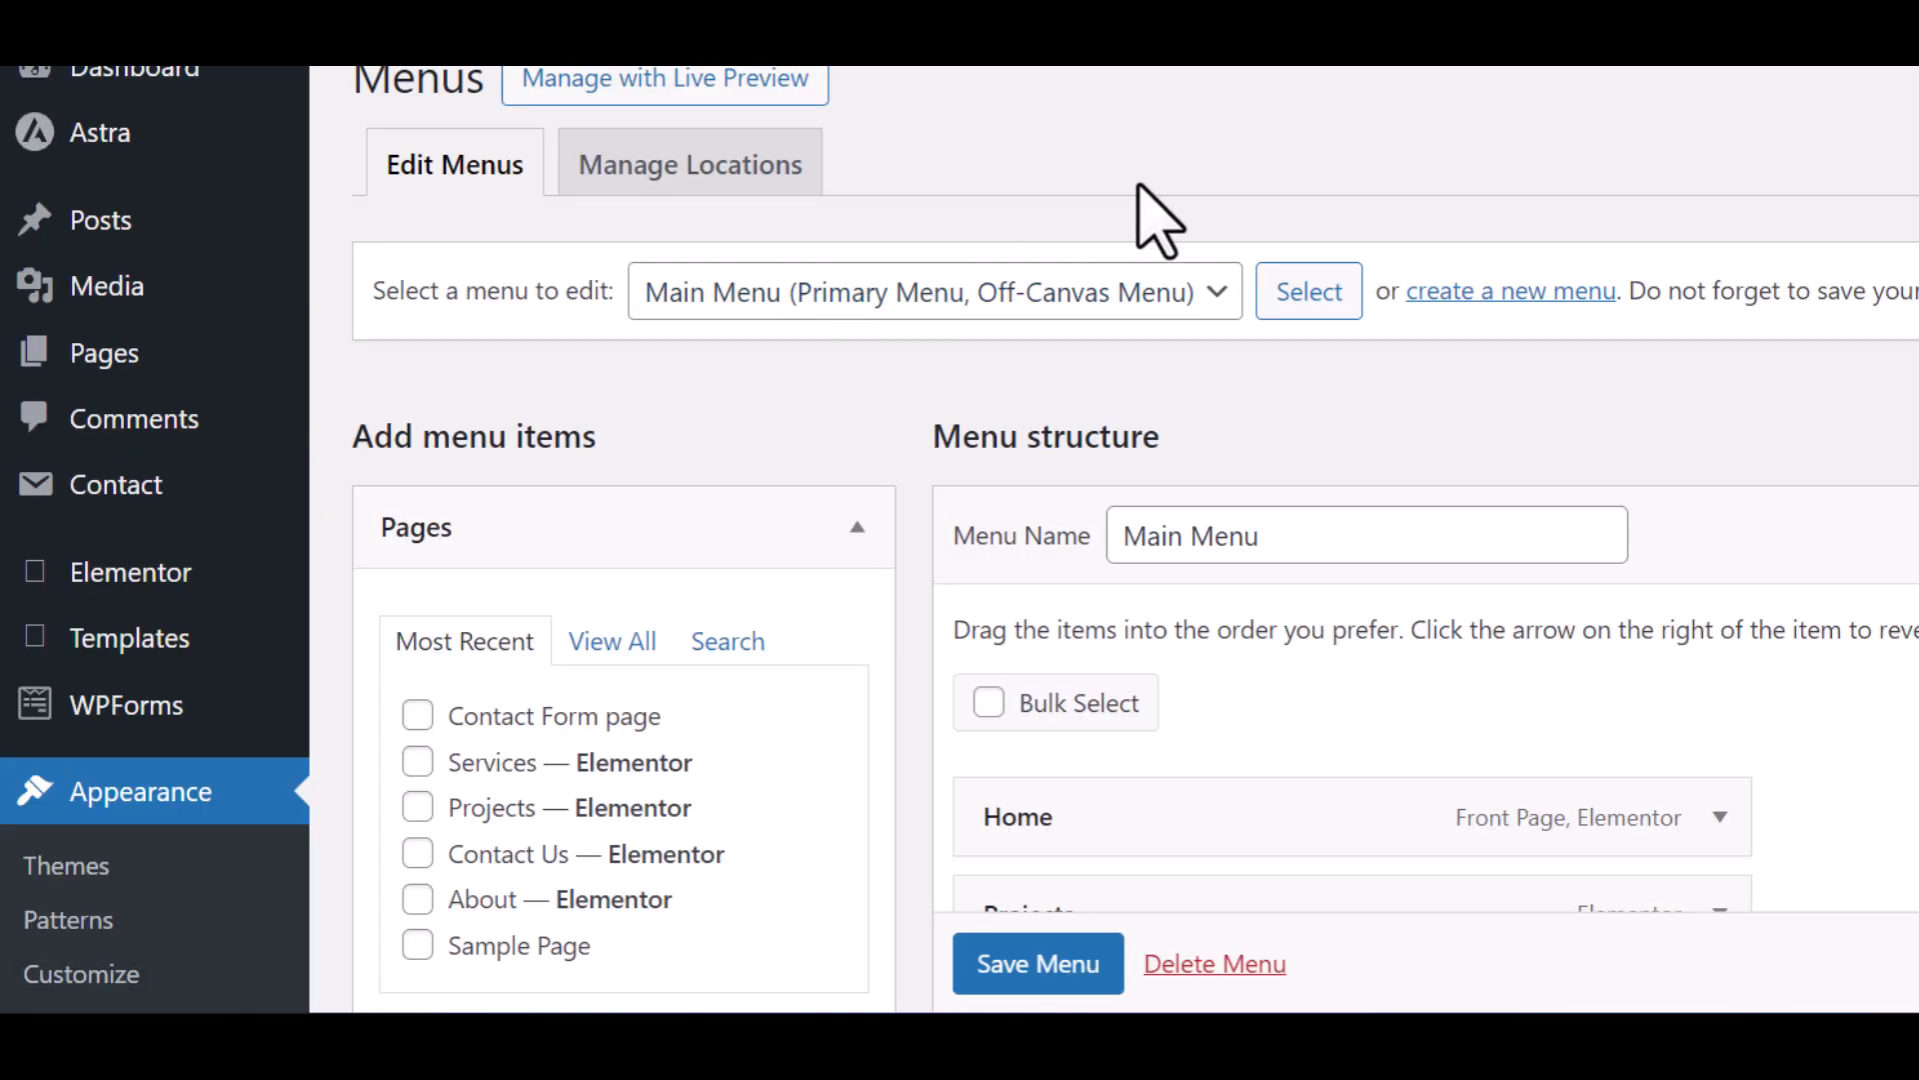
Examine which existing menus can be selected for editing on the Menus page.
scroll(1110, 230, "down", 2)
scroll(1026, 225, "up", 2)
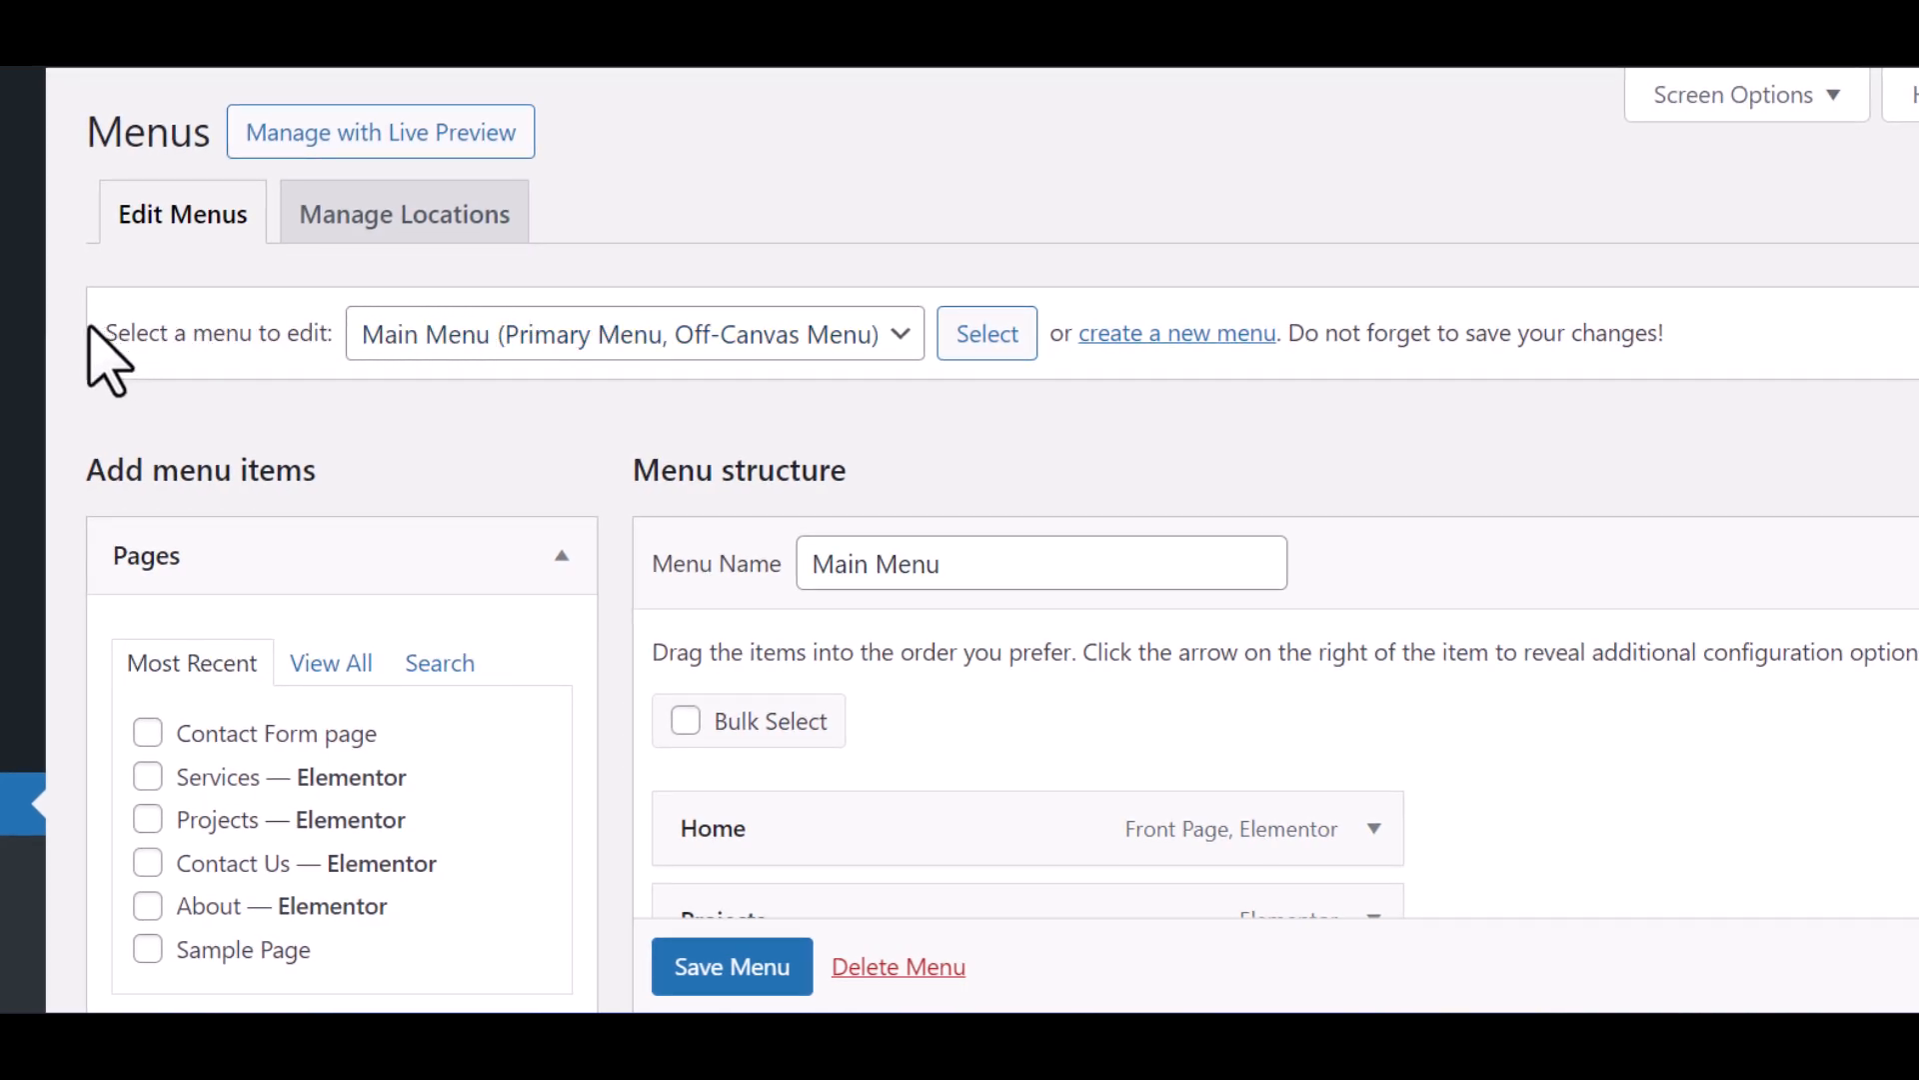
left_click_drag(90, 330, 381, 348)
left_click(418, 352)
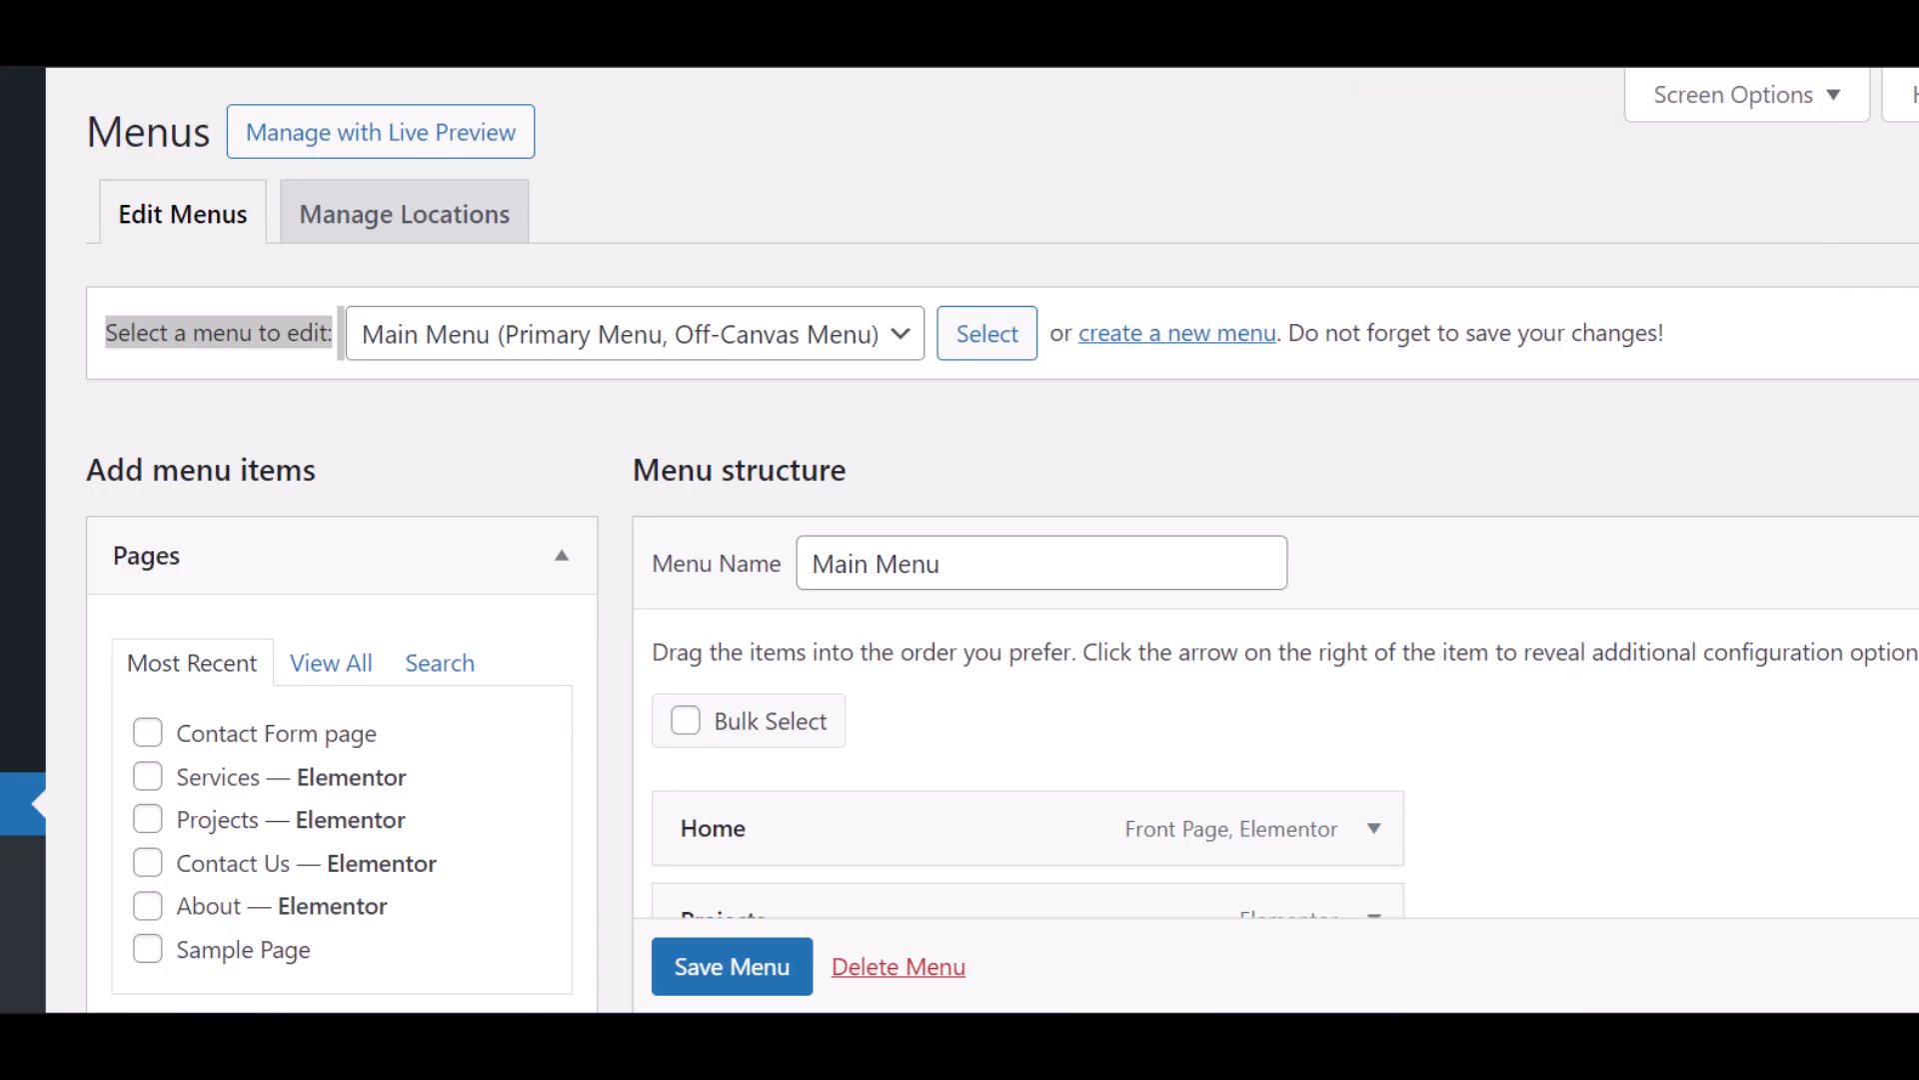
left_click(432, 340)
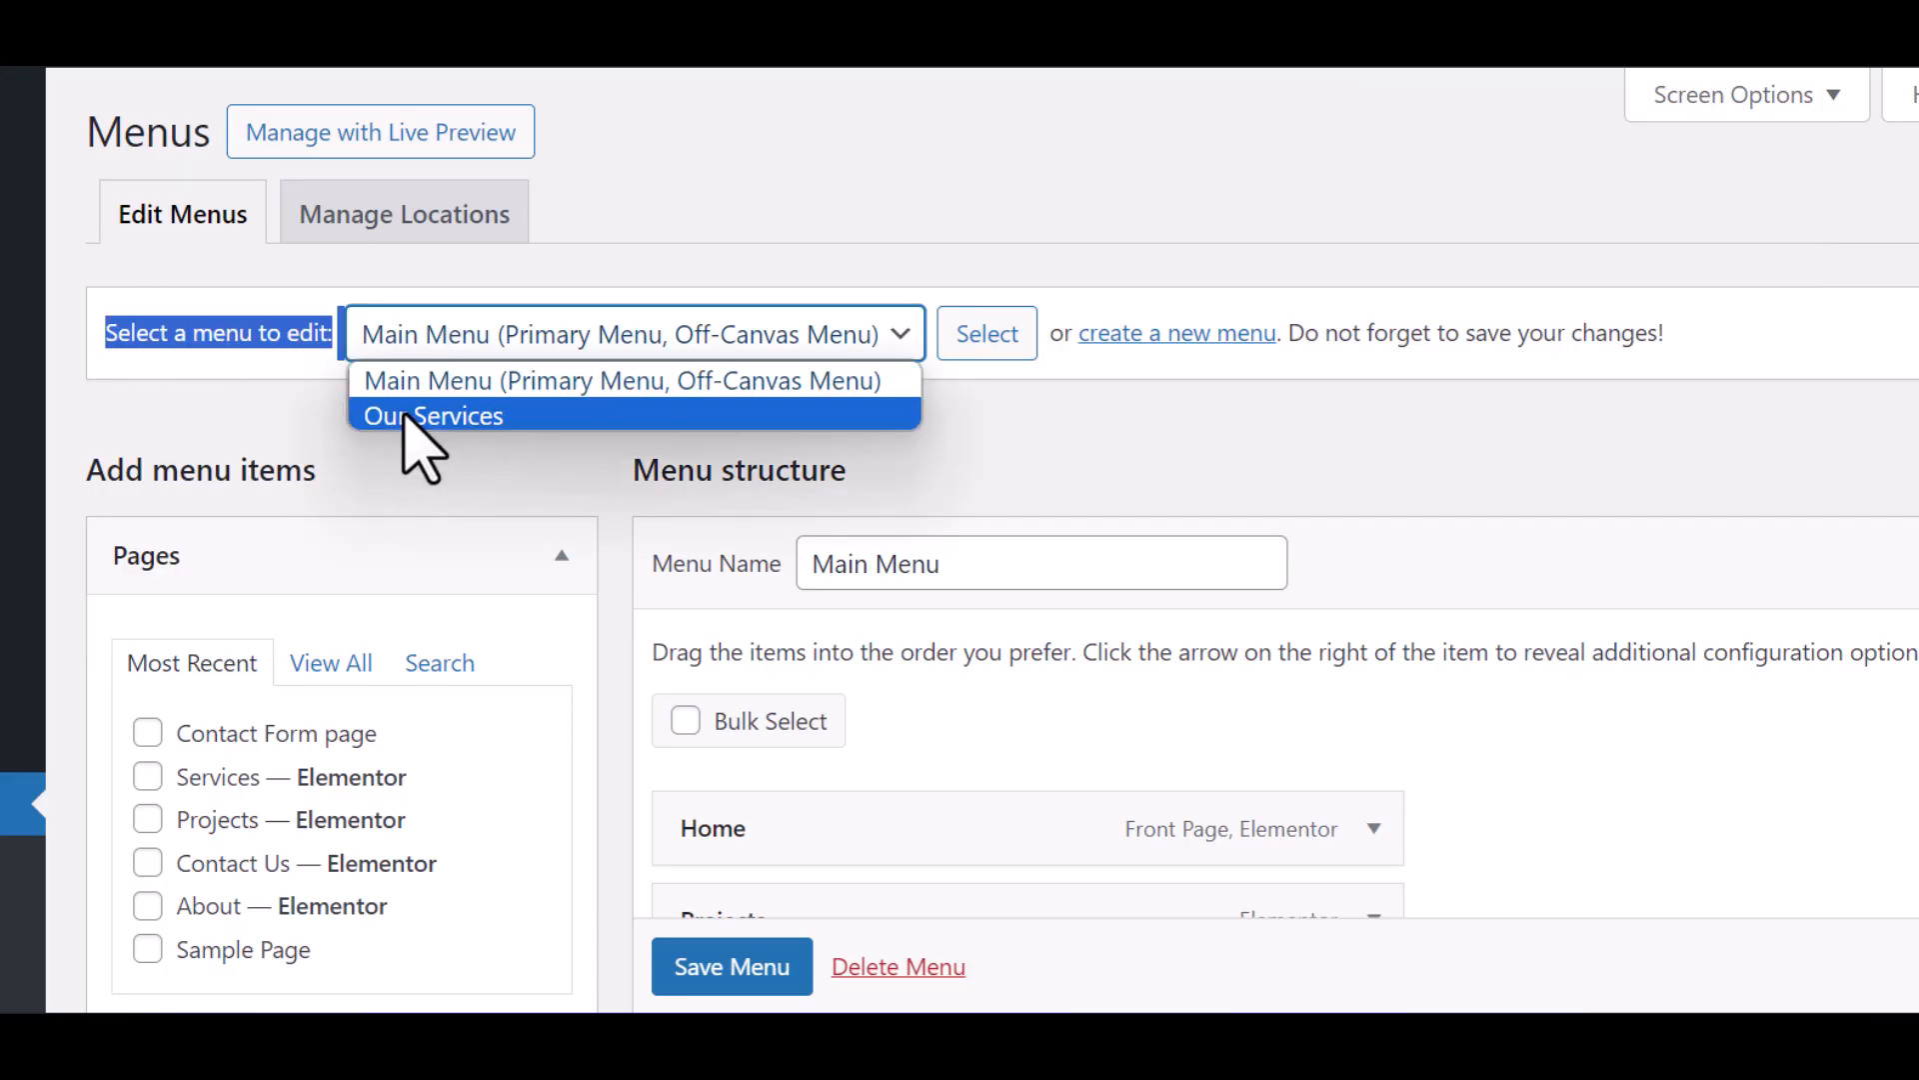
left_click(440, 462)
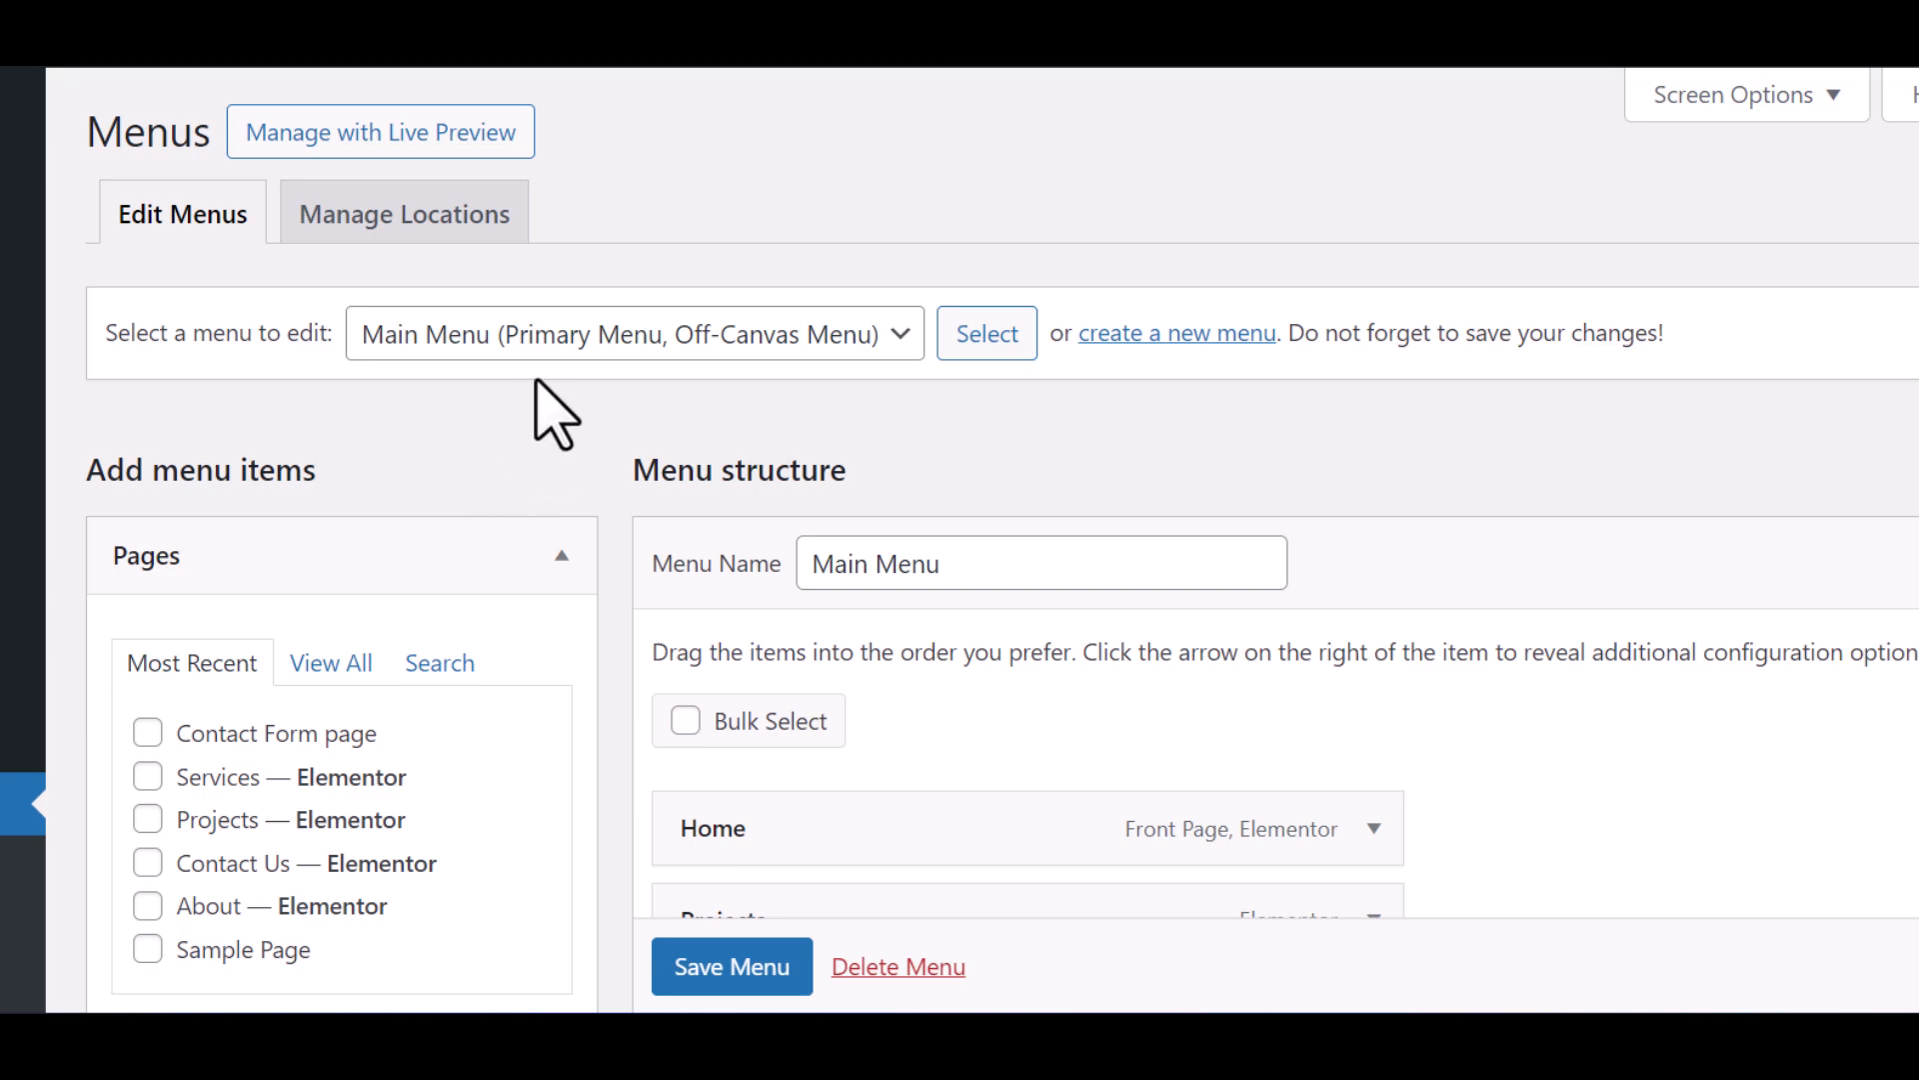
left_click(447, 350)
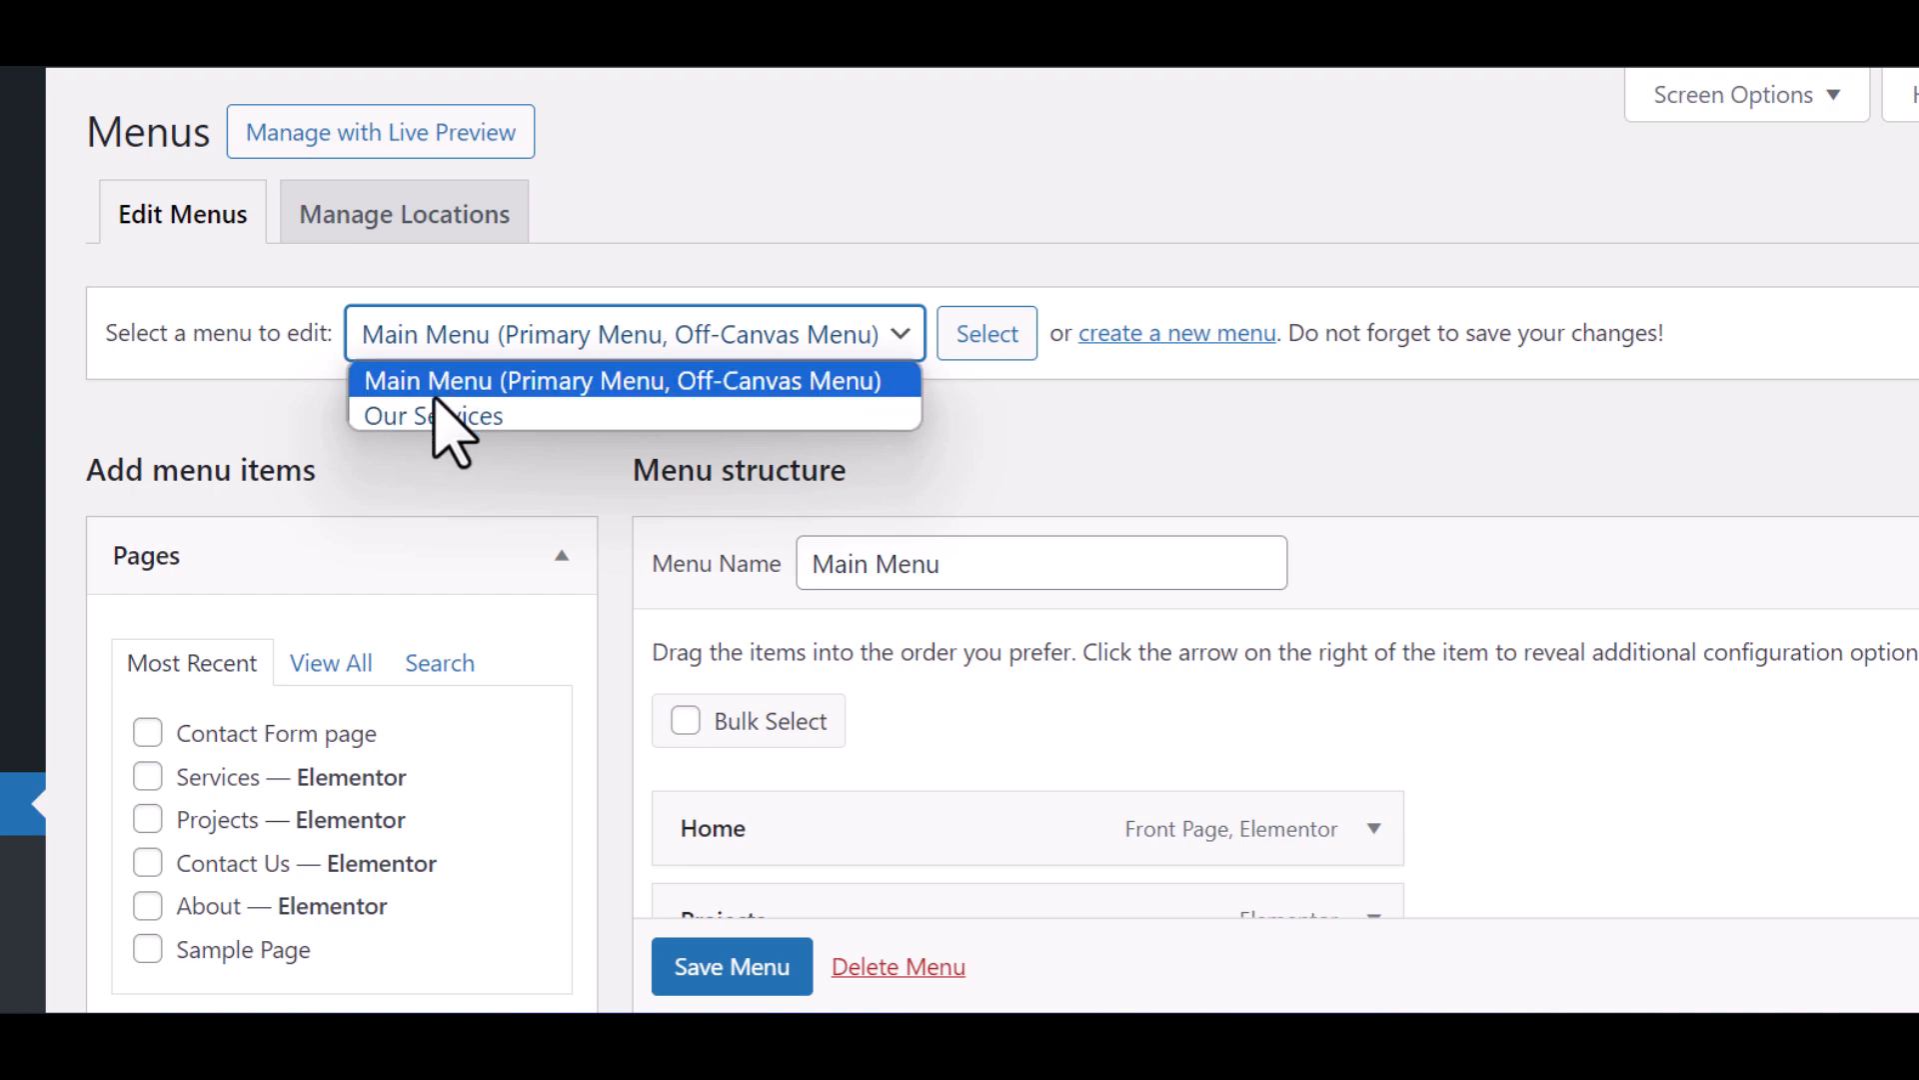
left_click(1075, 412)
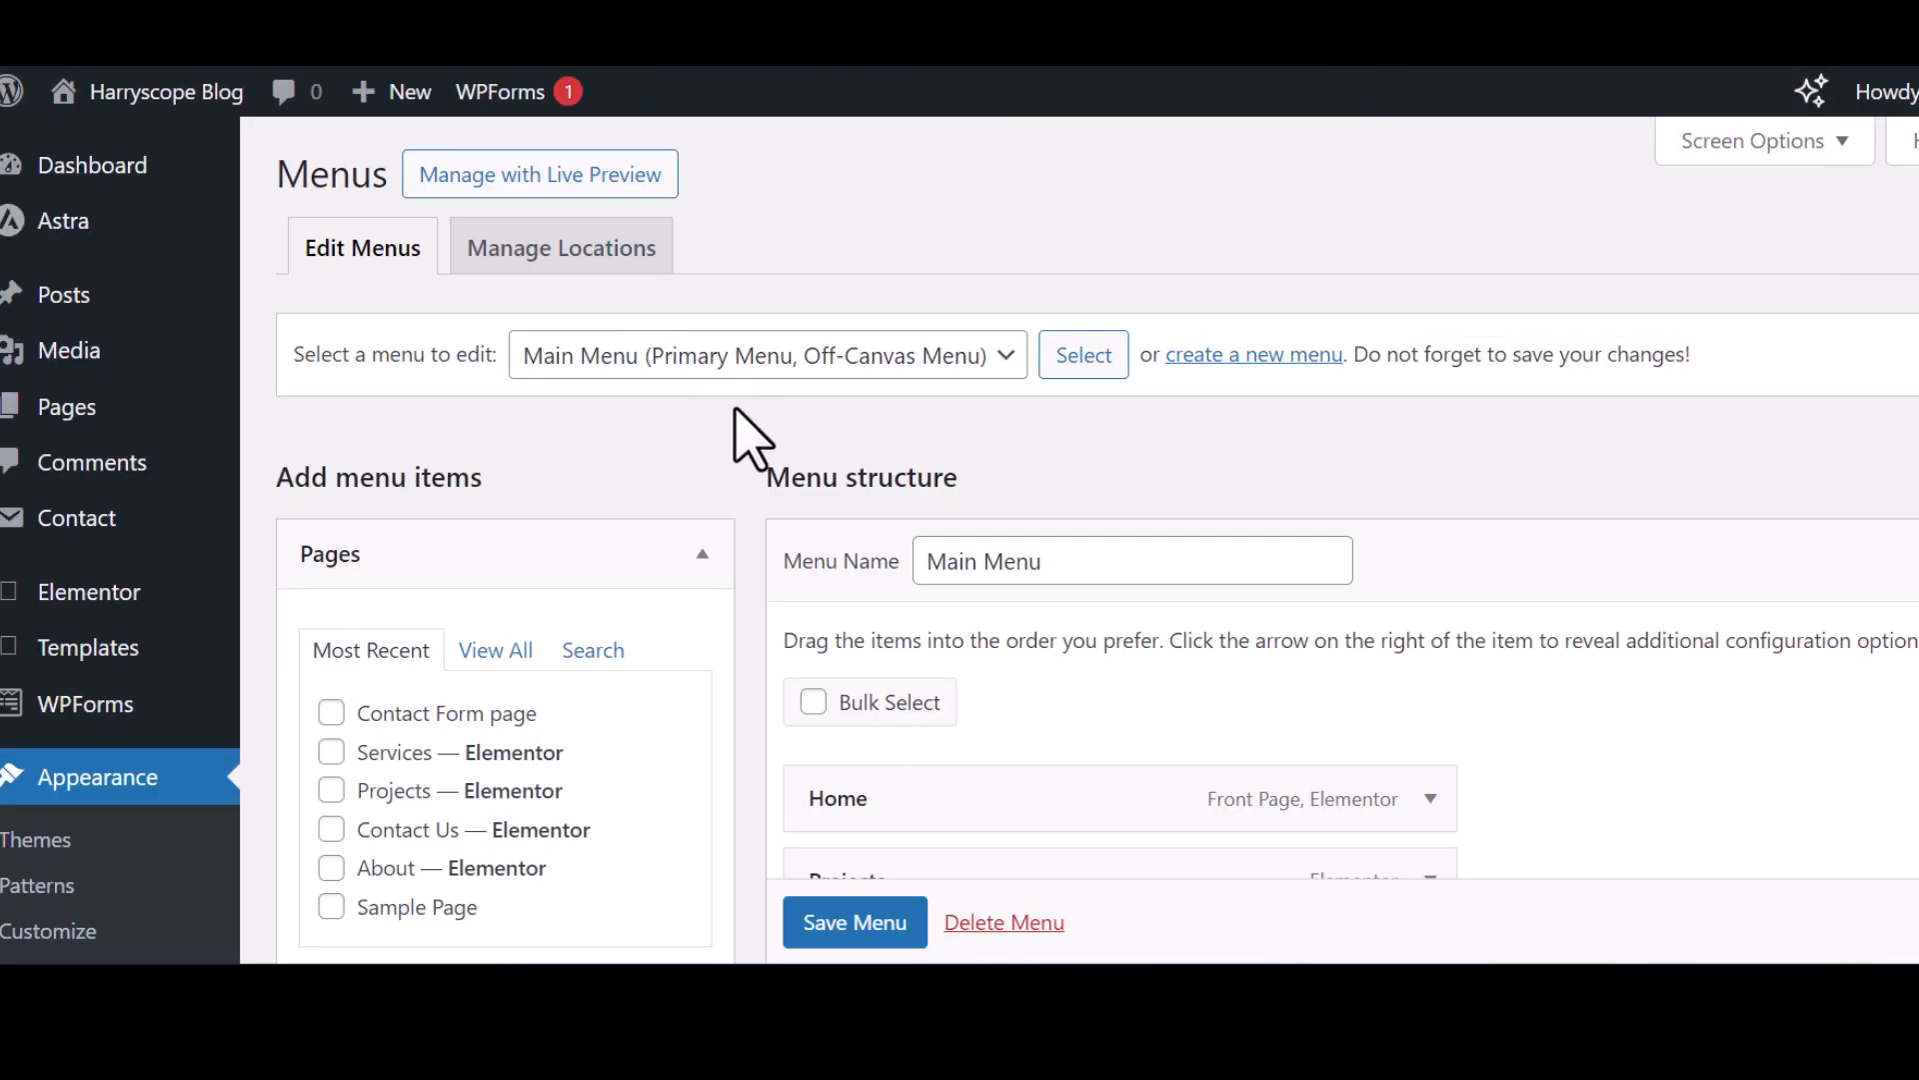
left_click(744, 360)
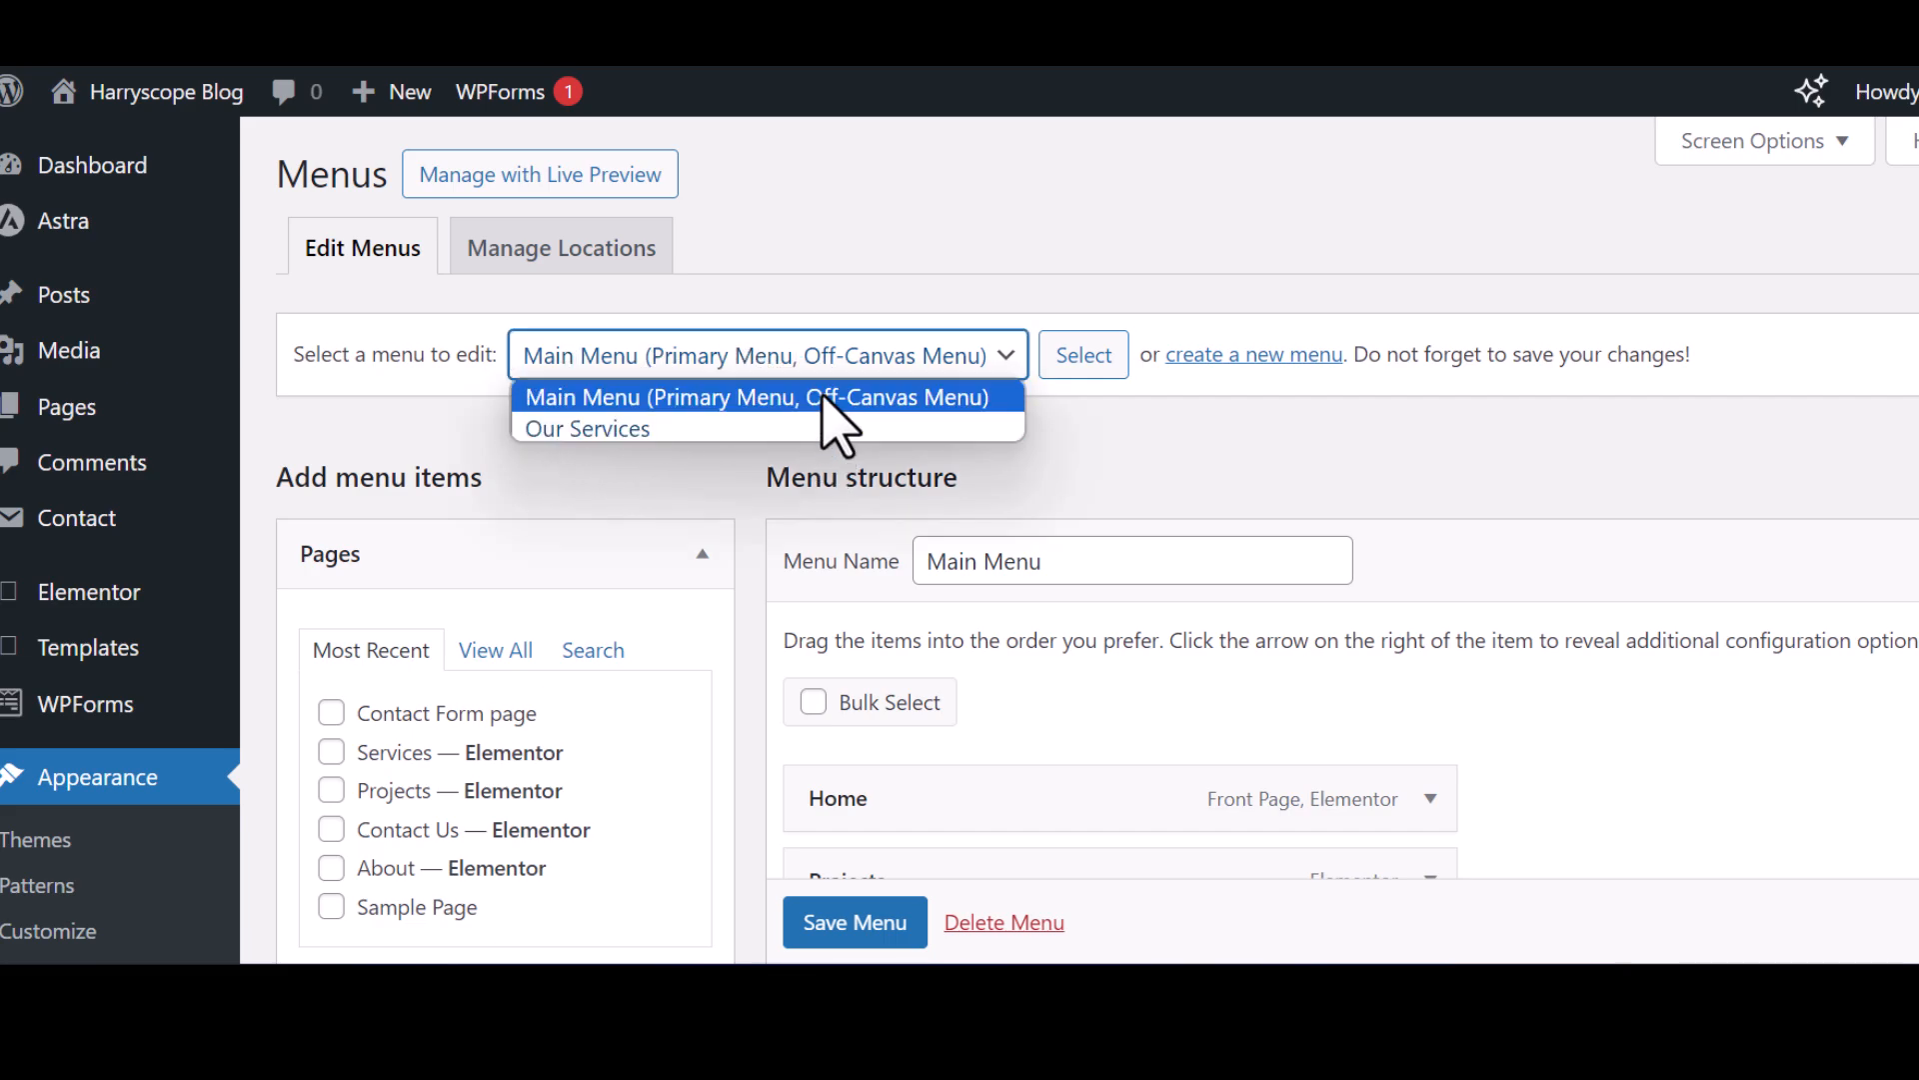
left_click(663, 500)
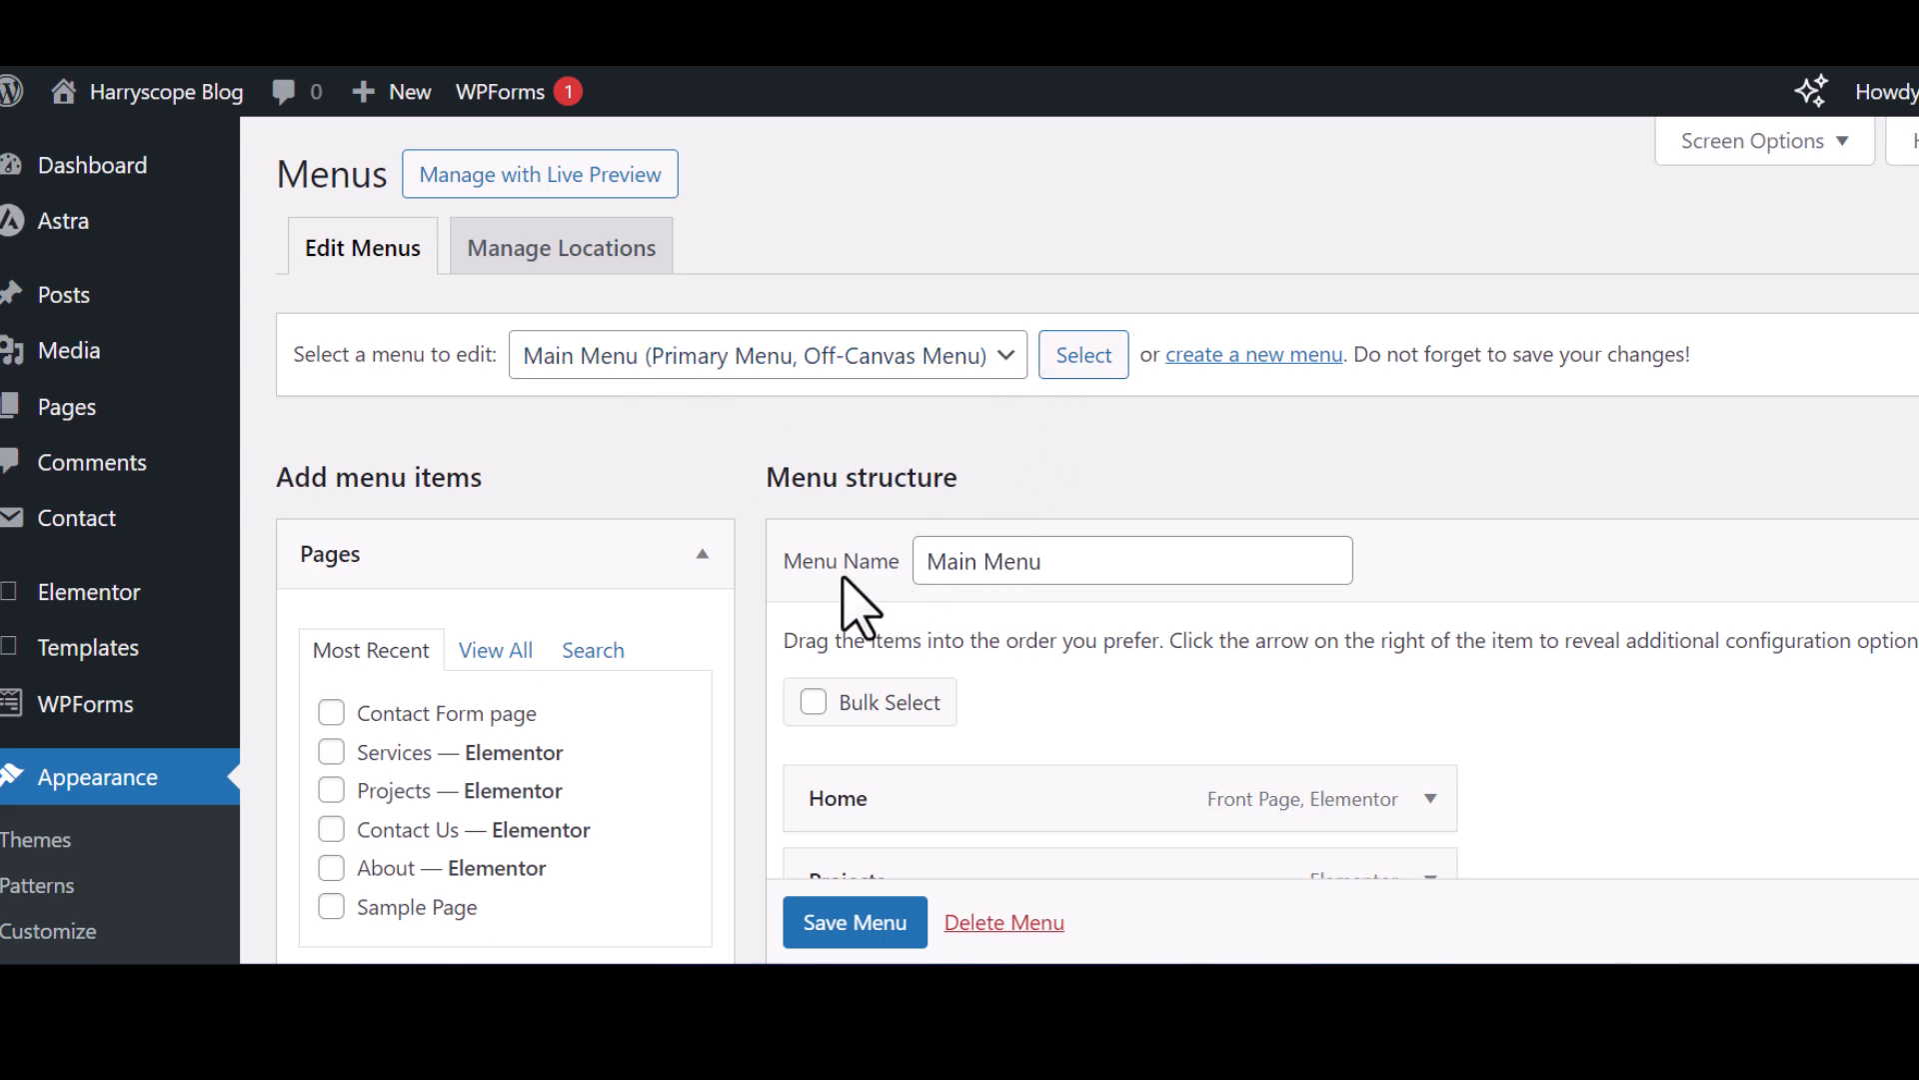
Inspect the menu name and the items in the Main Menu's structure.
mouse_move(803, 562)
left_mouse_down()
mouse_move(910, 562)
mouse_move(817, 565)
left_mouse_up()
left_click(882, 564)
mouse_move(1053, 575)
left_mouse_down()
mouse_move(920, 575)
mouse_move(1075, 557)
left_mouse_up()
left_click(961, 568)
left_click(1063, 562)
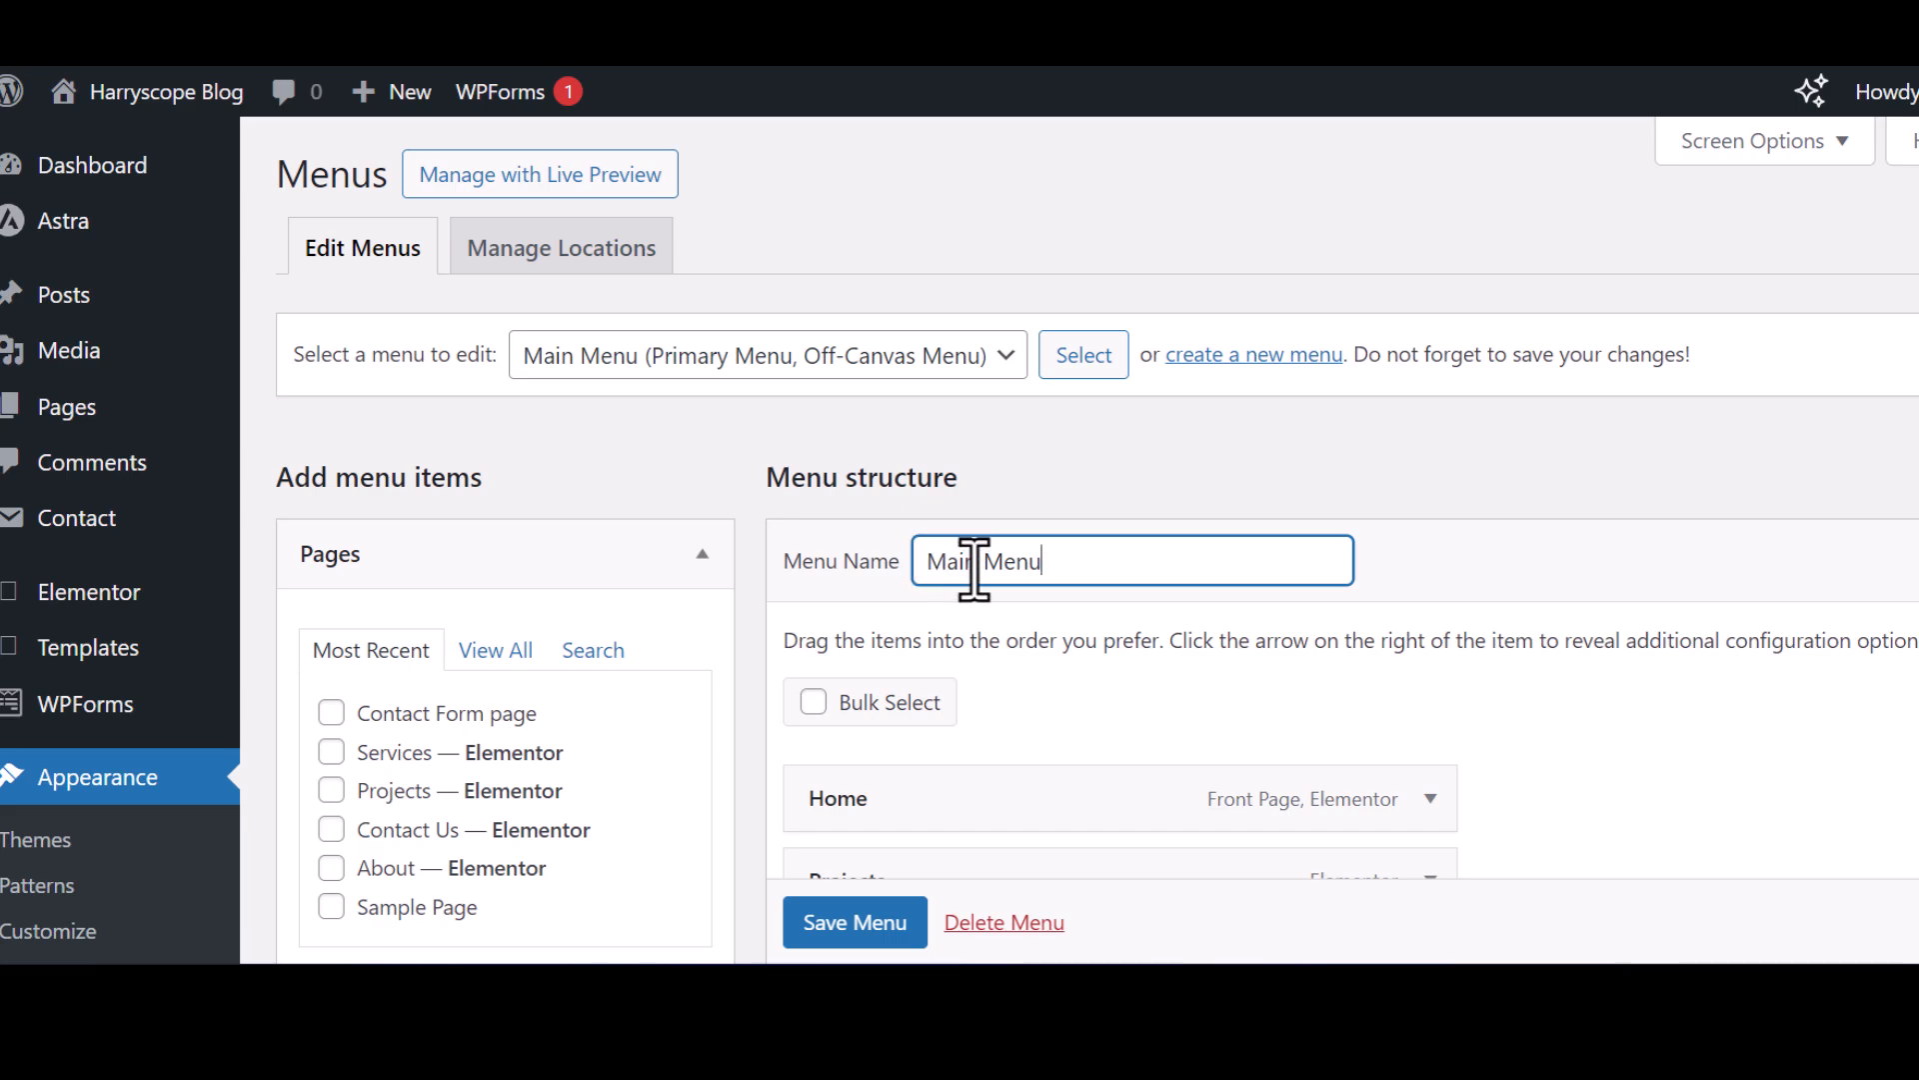
left_click_drag(1023, 571, 944, 562)
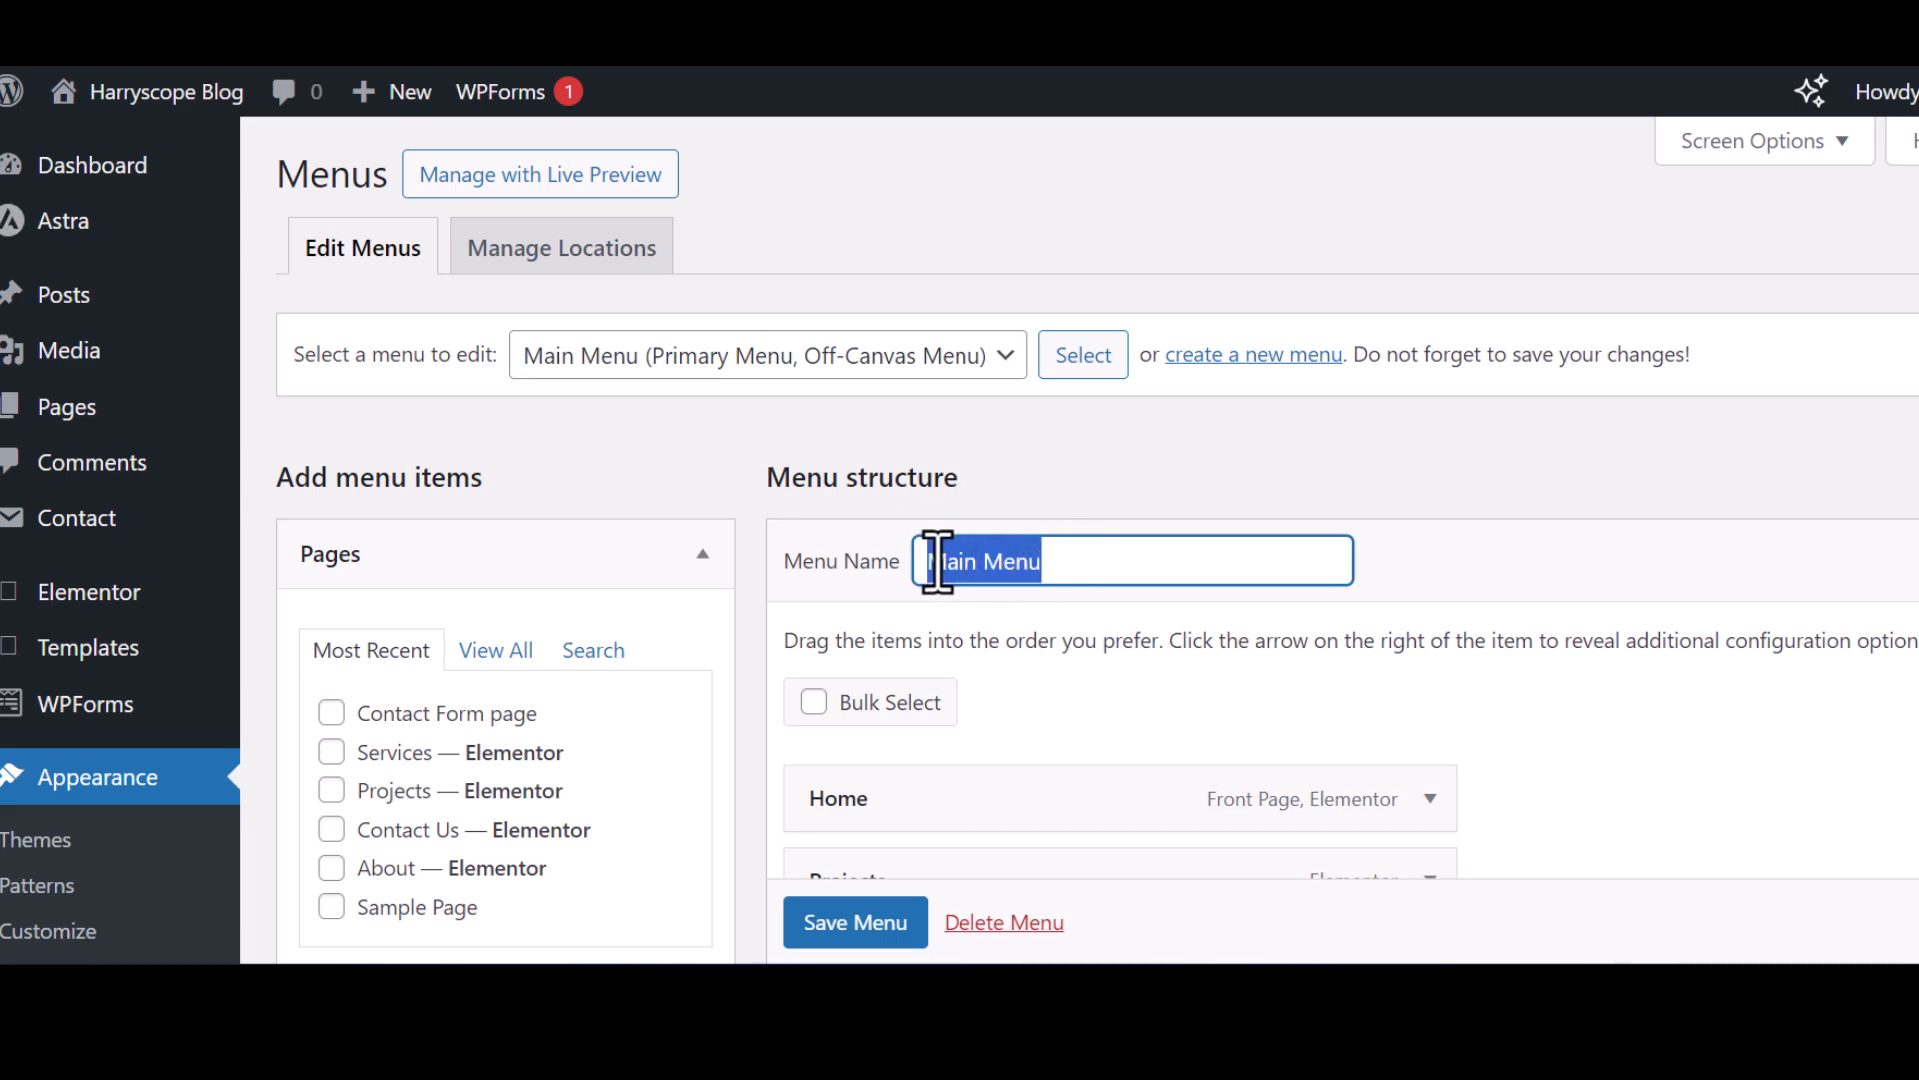
scroll(1059, 530, "down", 2)
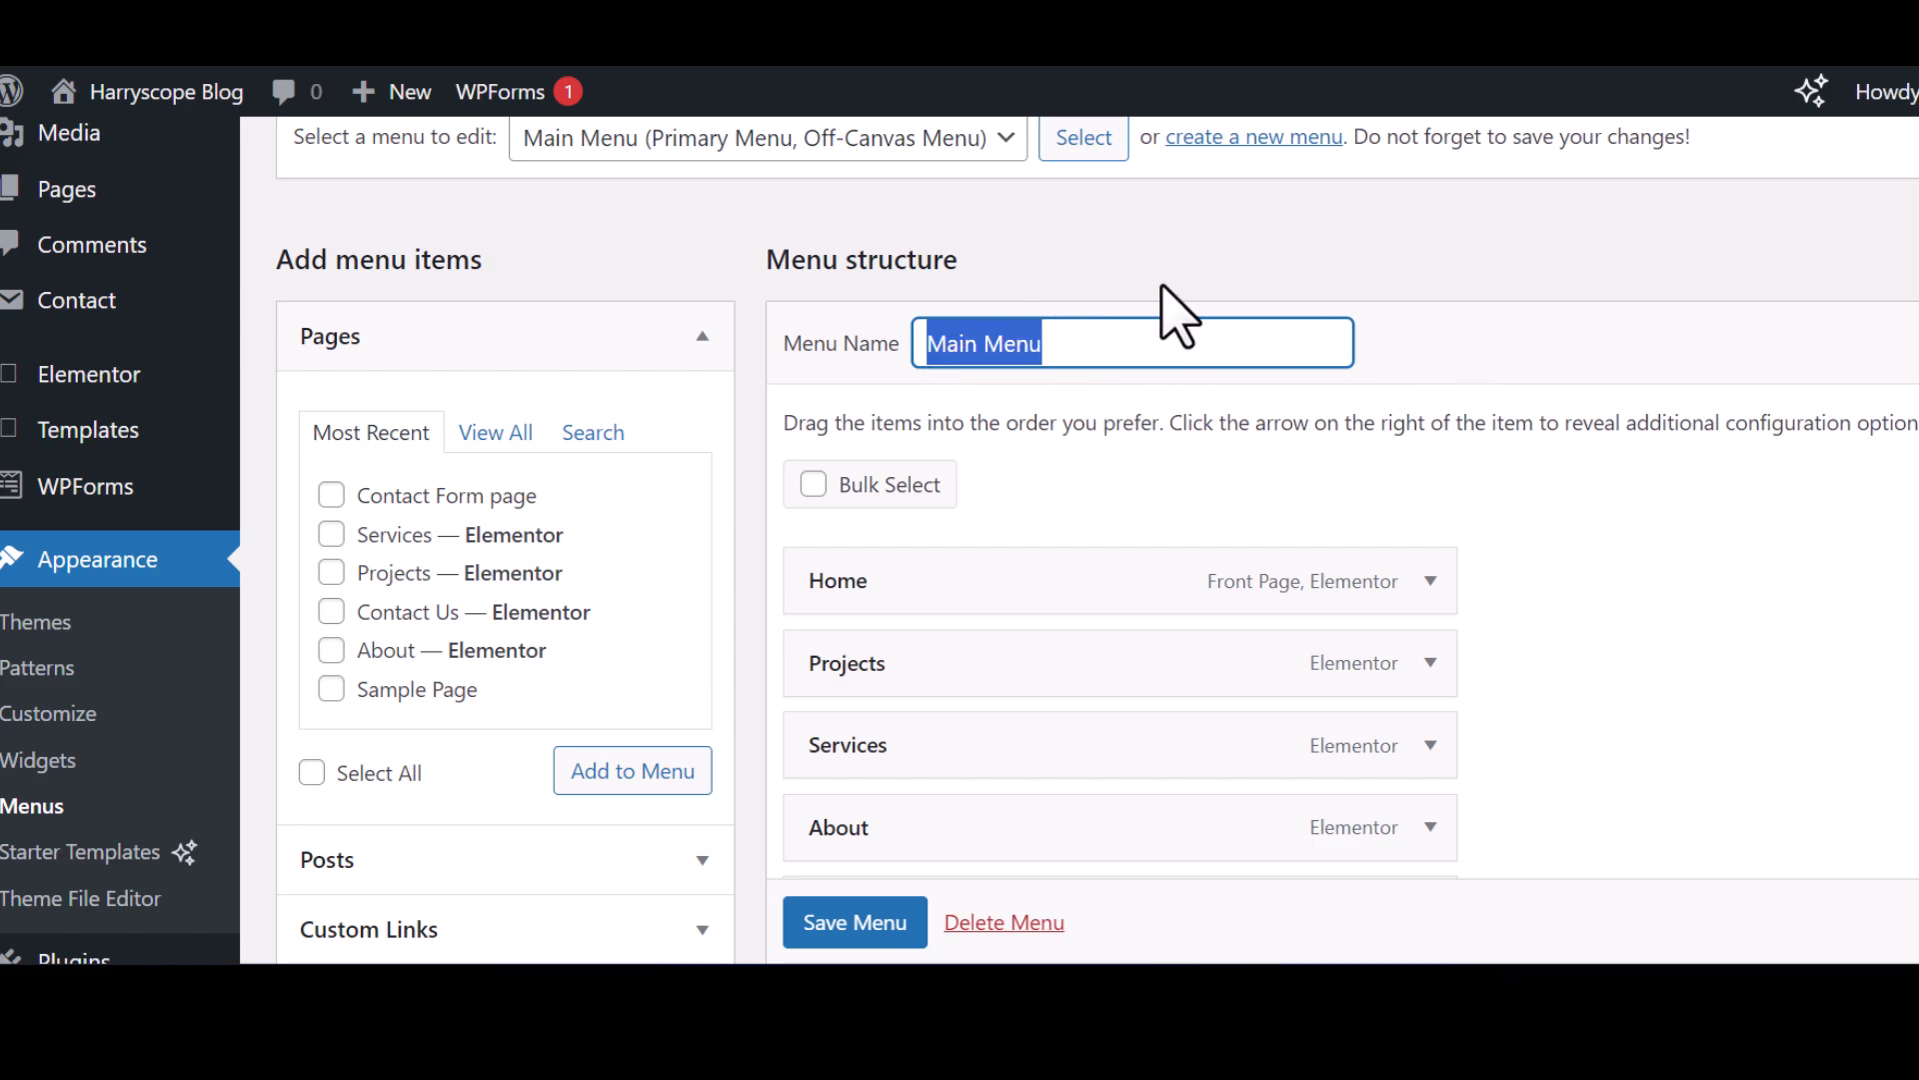
left_click(1498, 272)
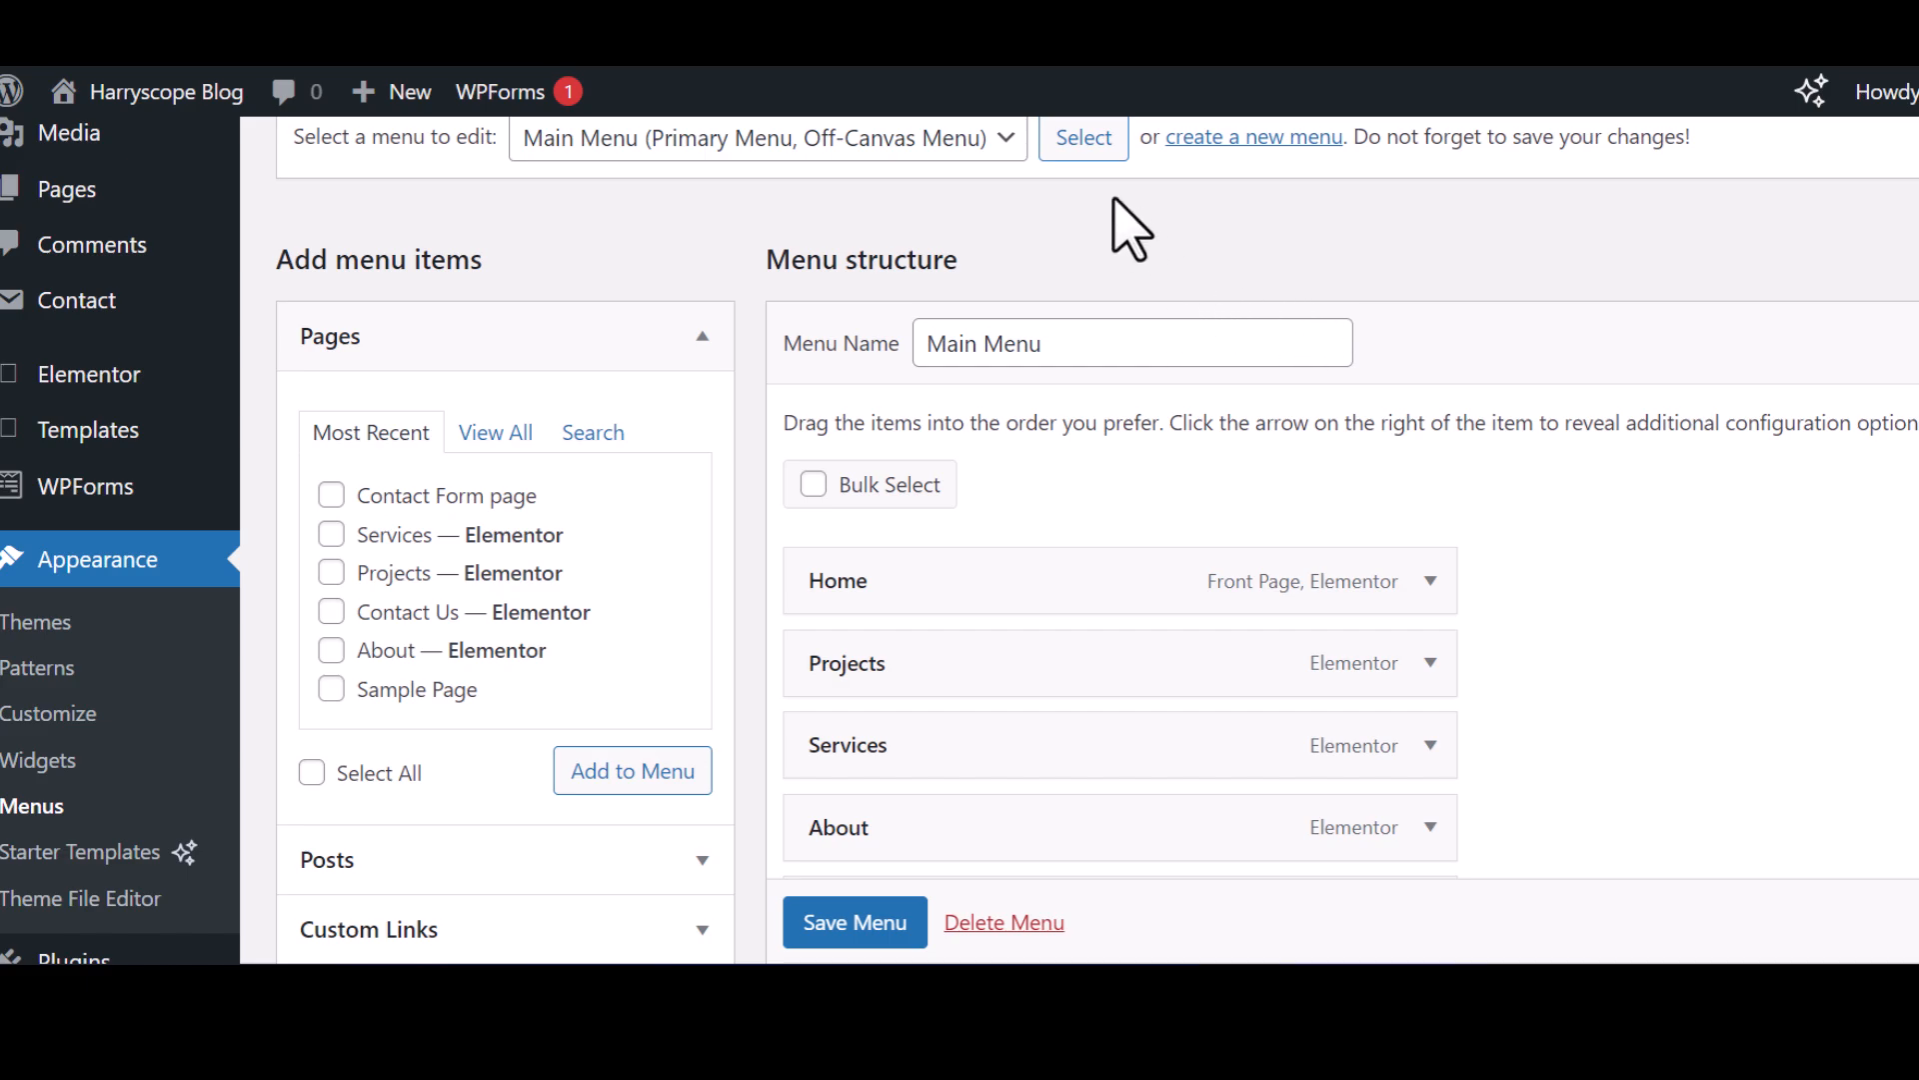
Recheck the choice of menus to edit and compare it with the live site in the other browser tab.
left_click(857, 150)
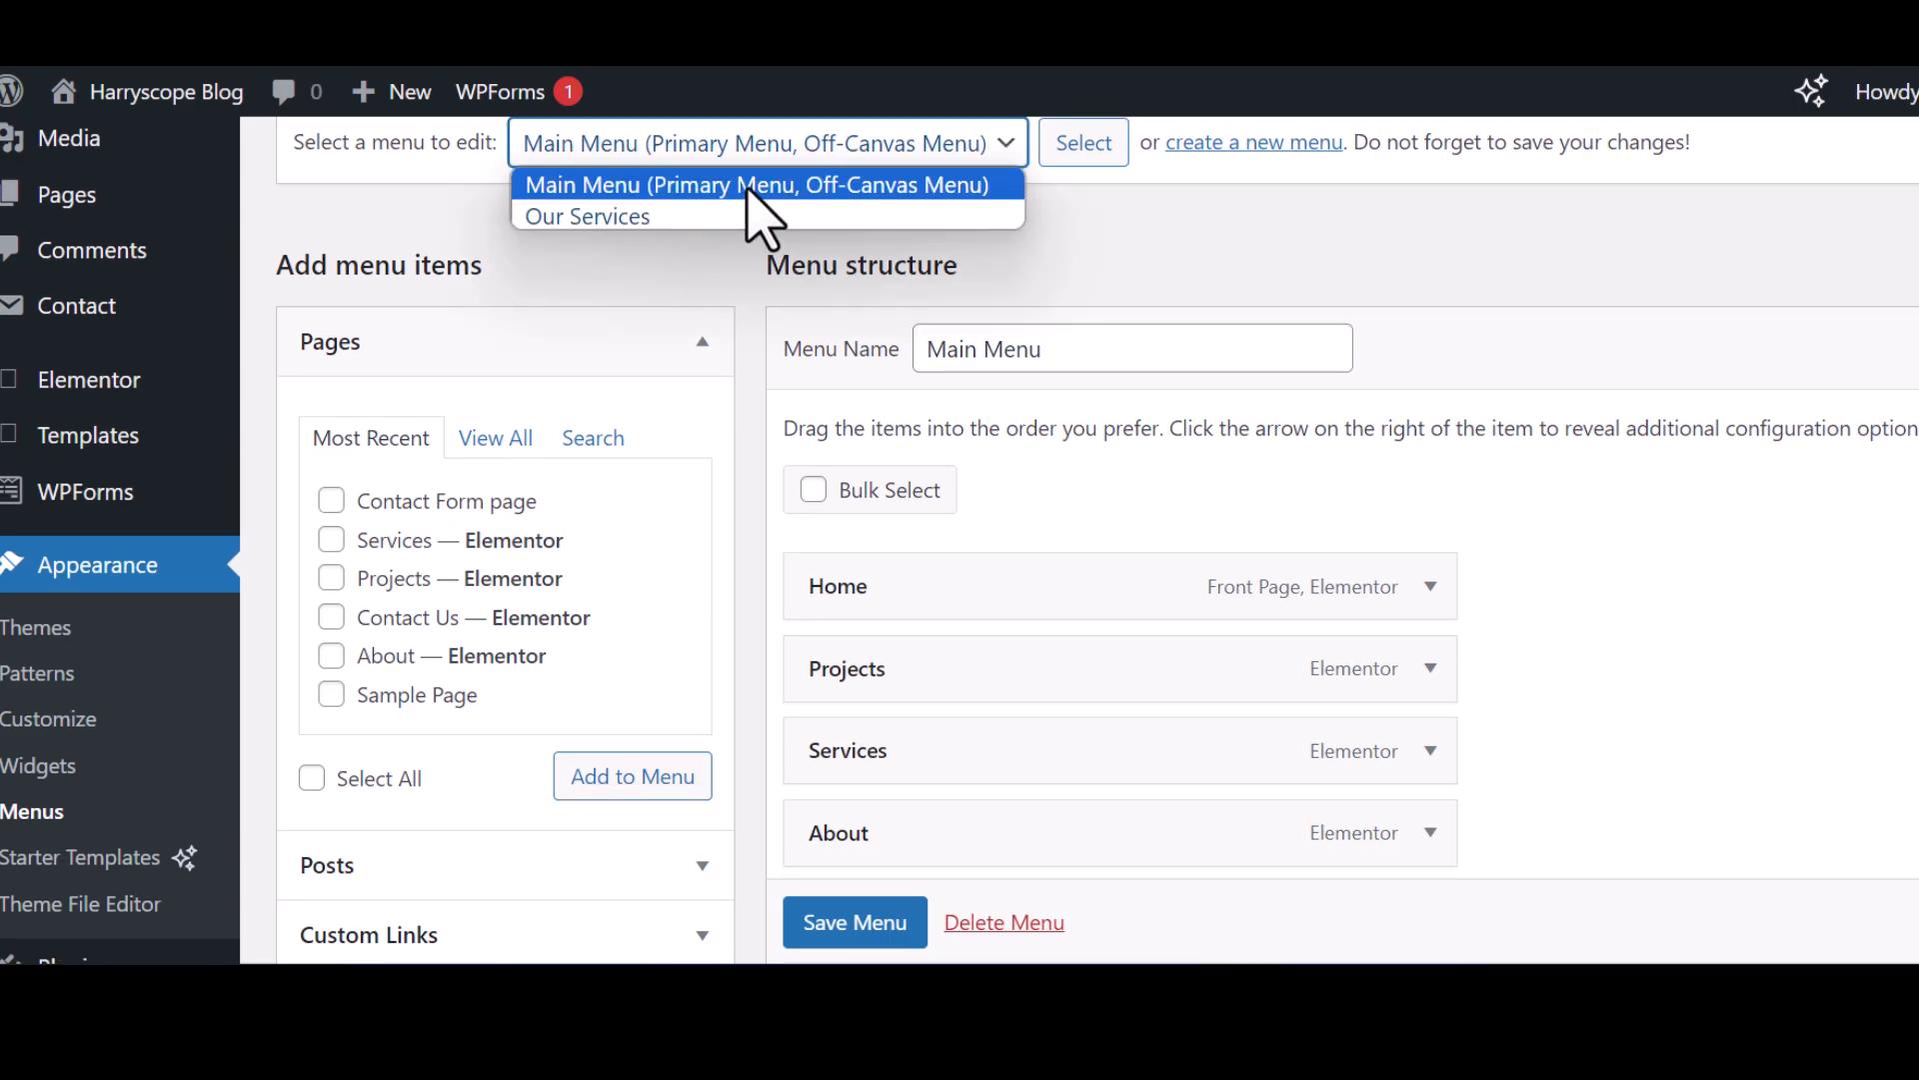
left_click(1580, 40)
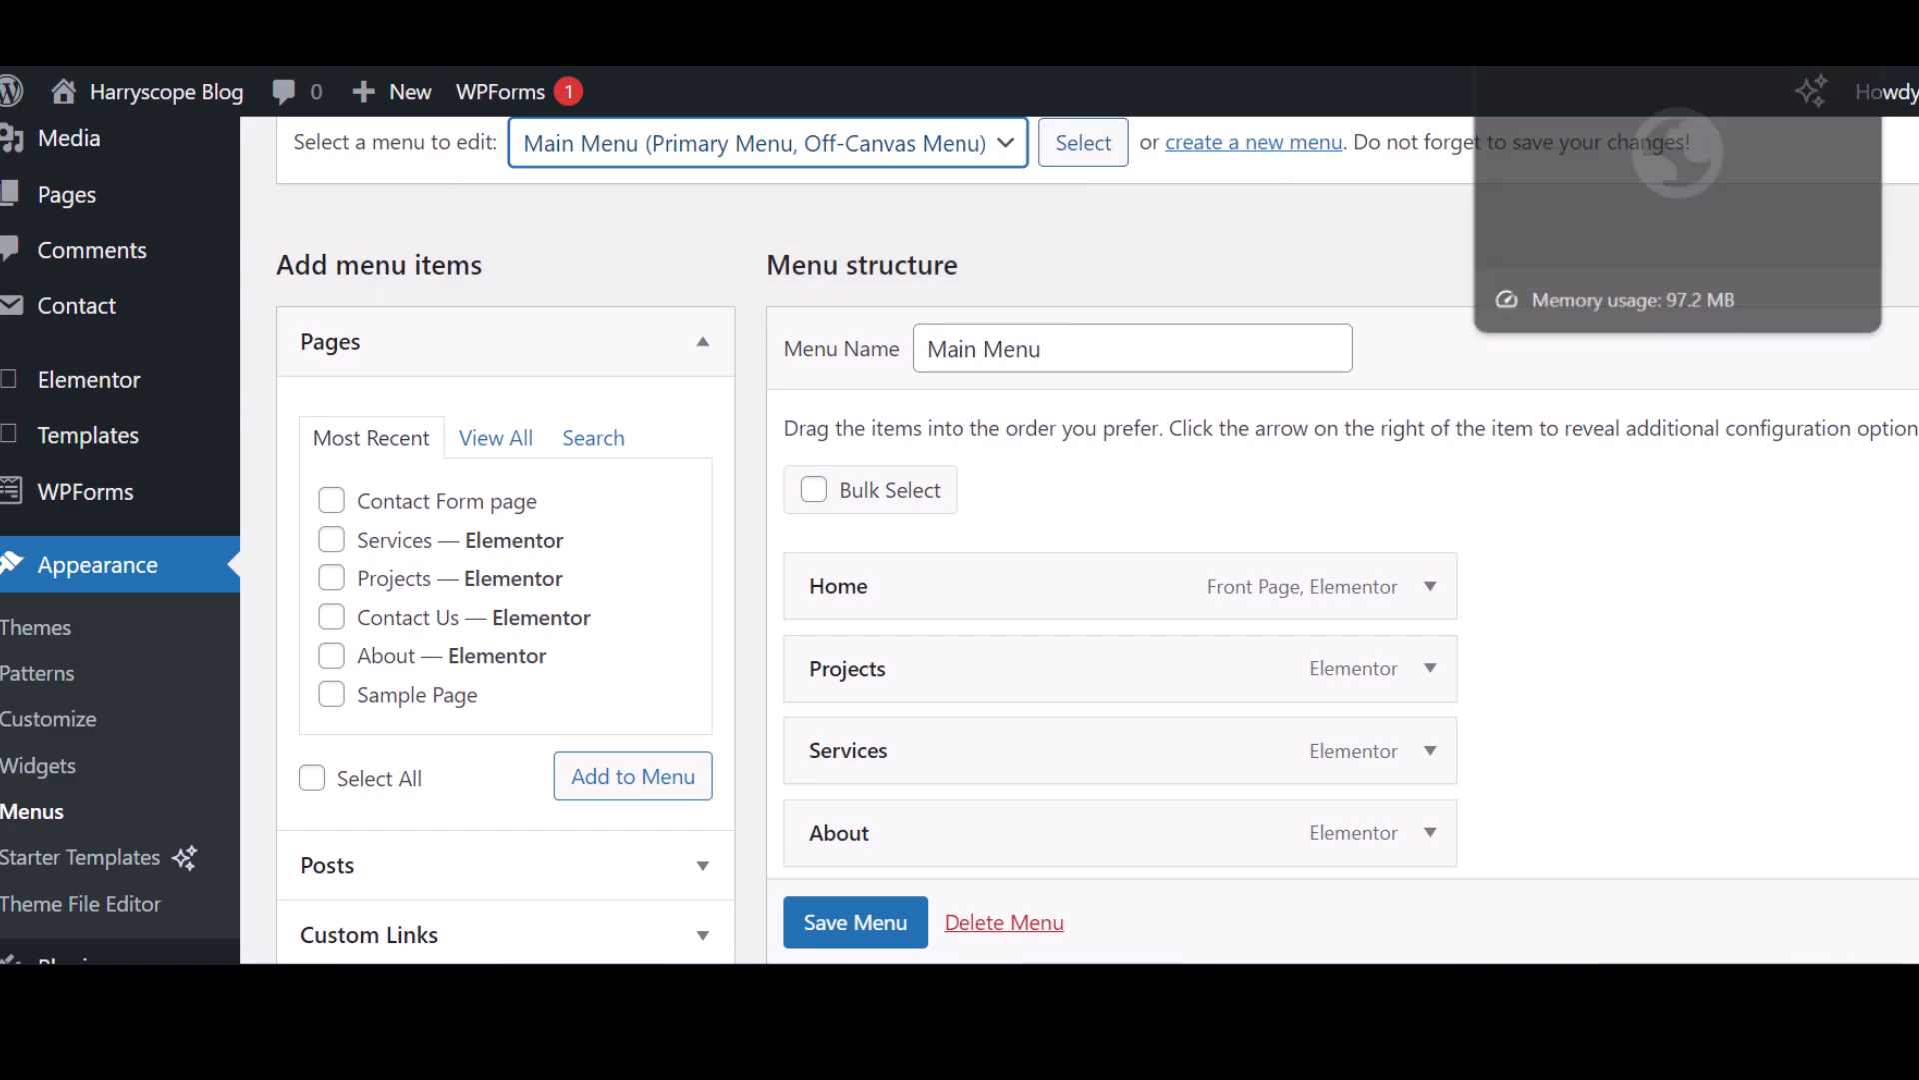
left_click(1579, 40)
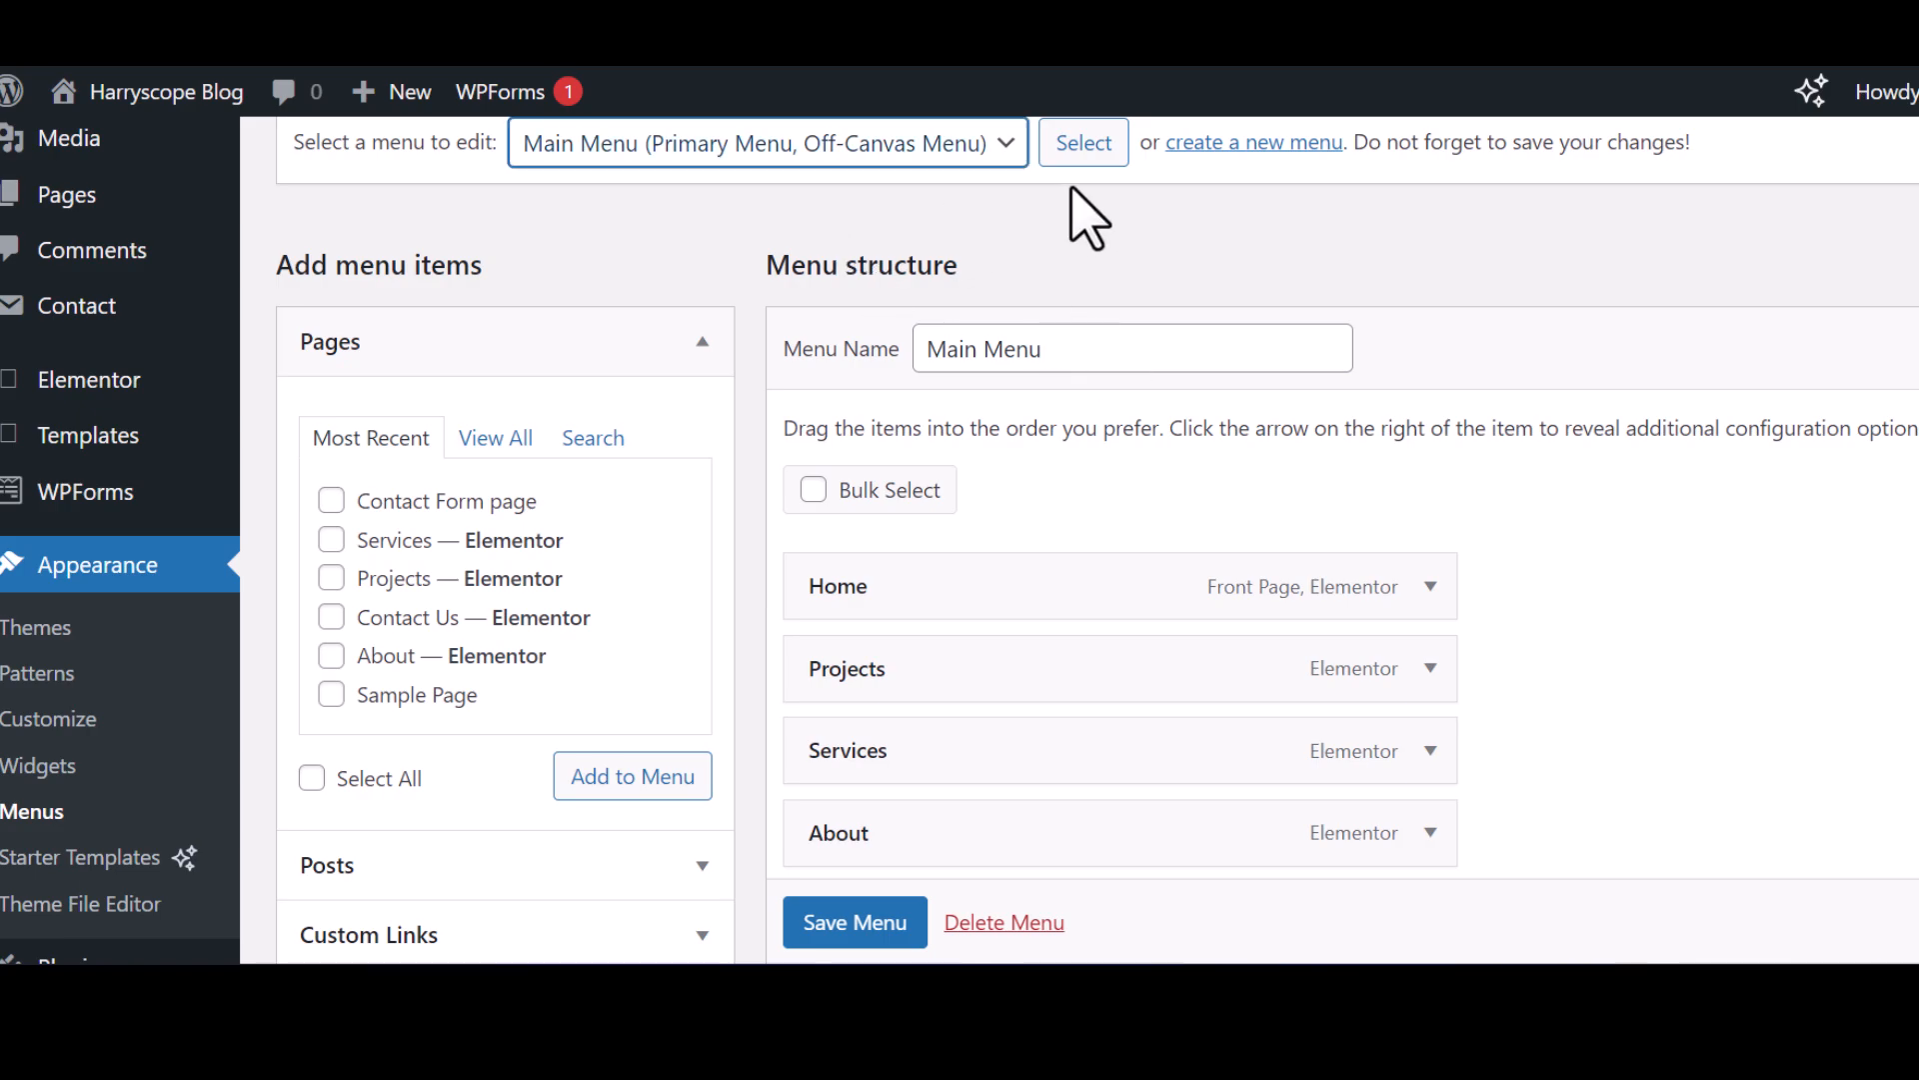
scroll(1099, 225, "up", 2)
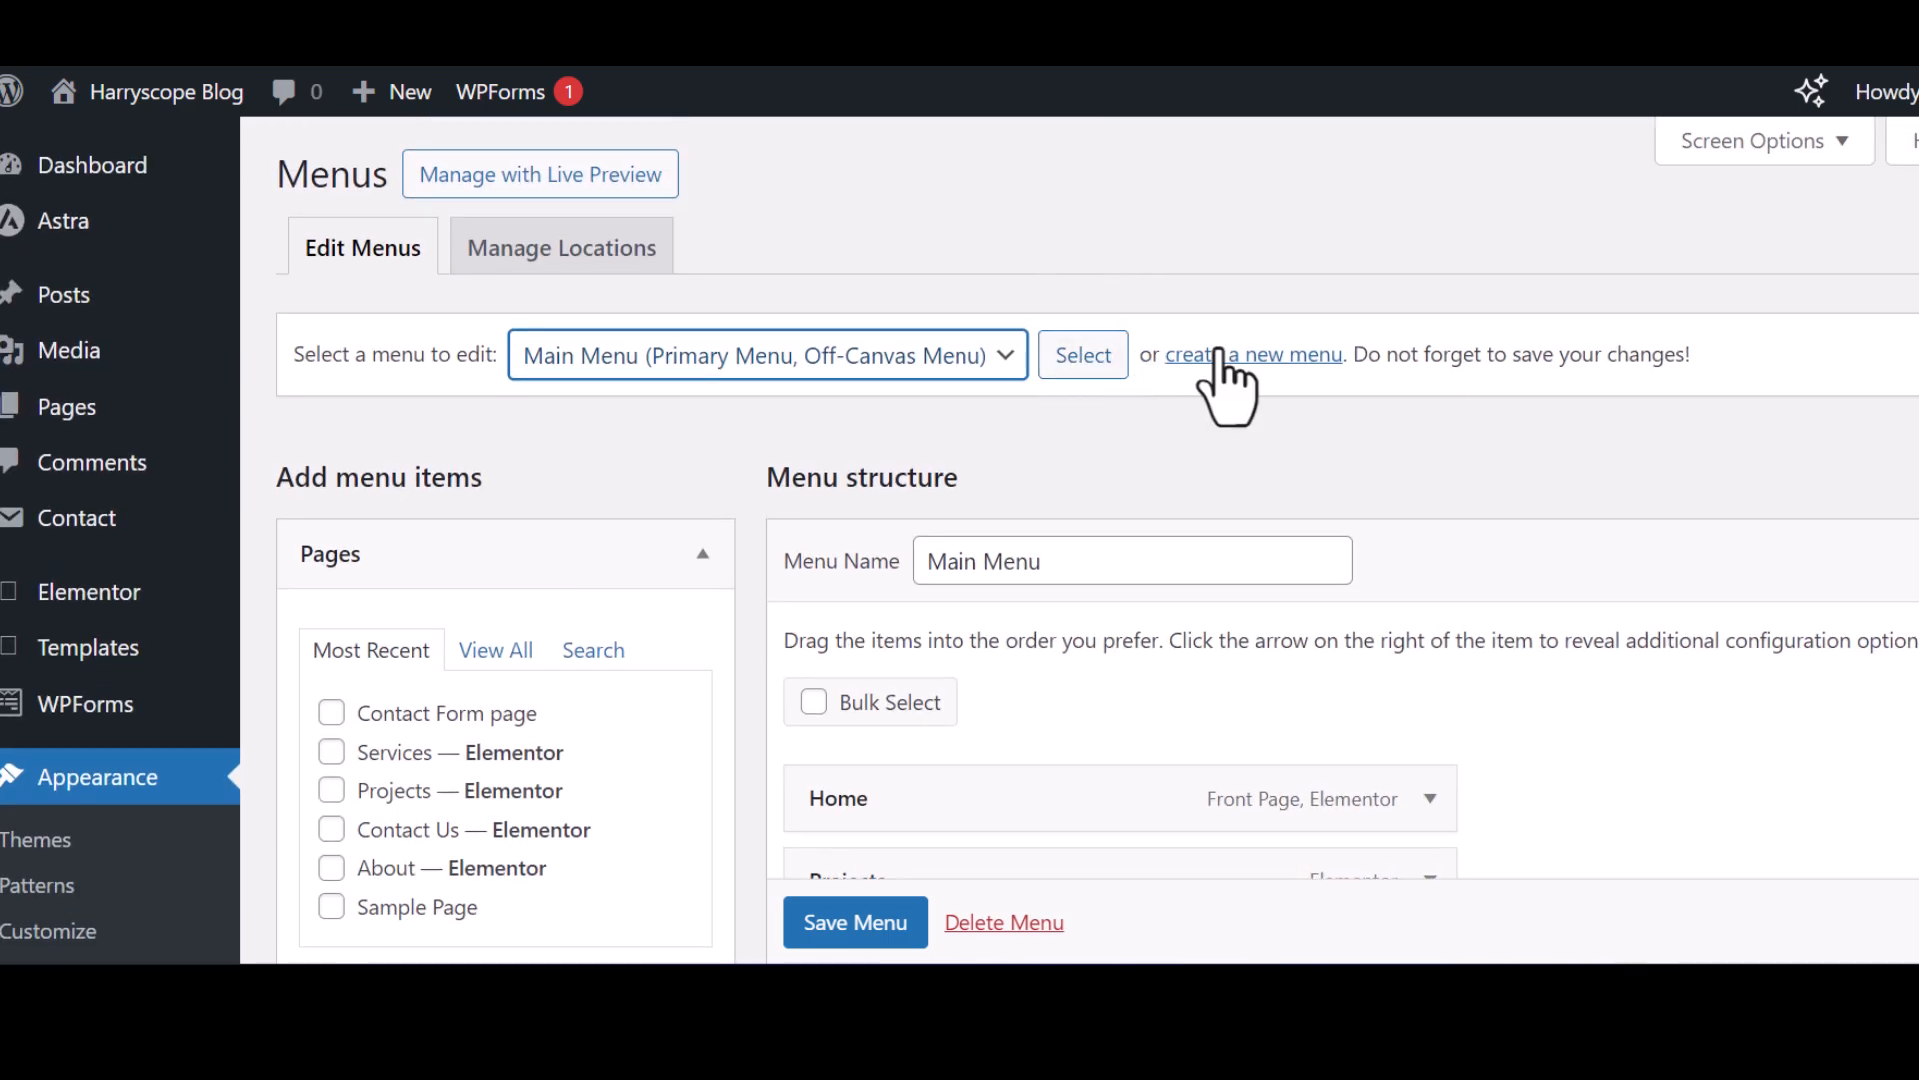
Reorder the Main Menu so Contact Us sits directly below Home and About directly below Contact Us, all as top-level items.
scroll(1062, 548, "down", 2)
scroll(920, 420, "down", 2)
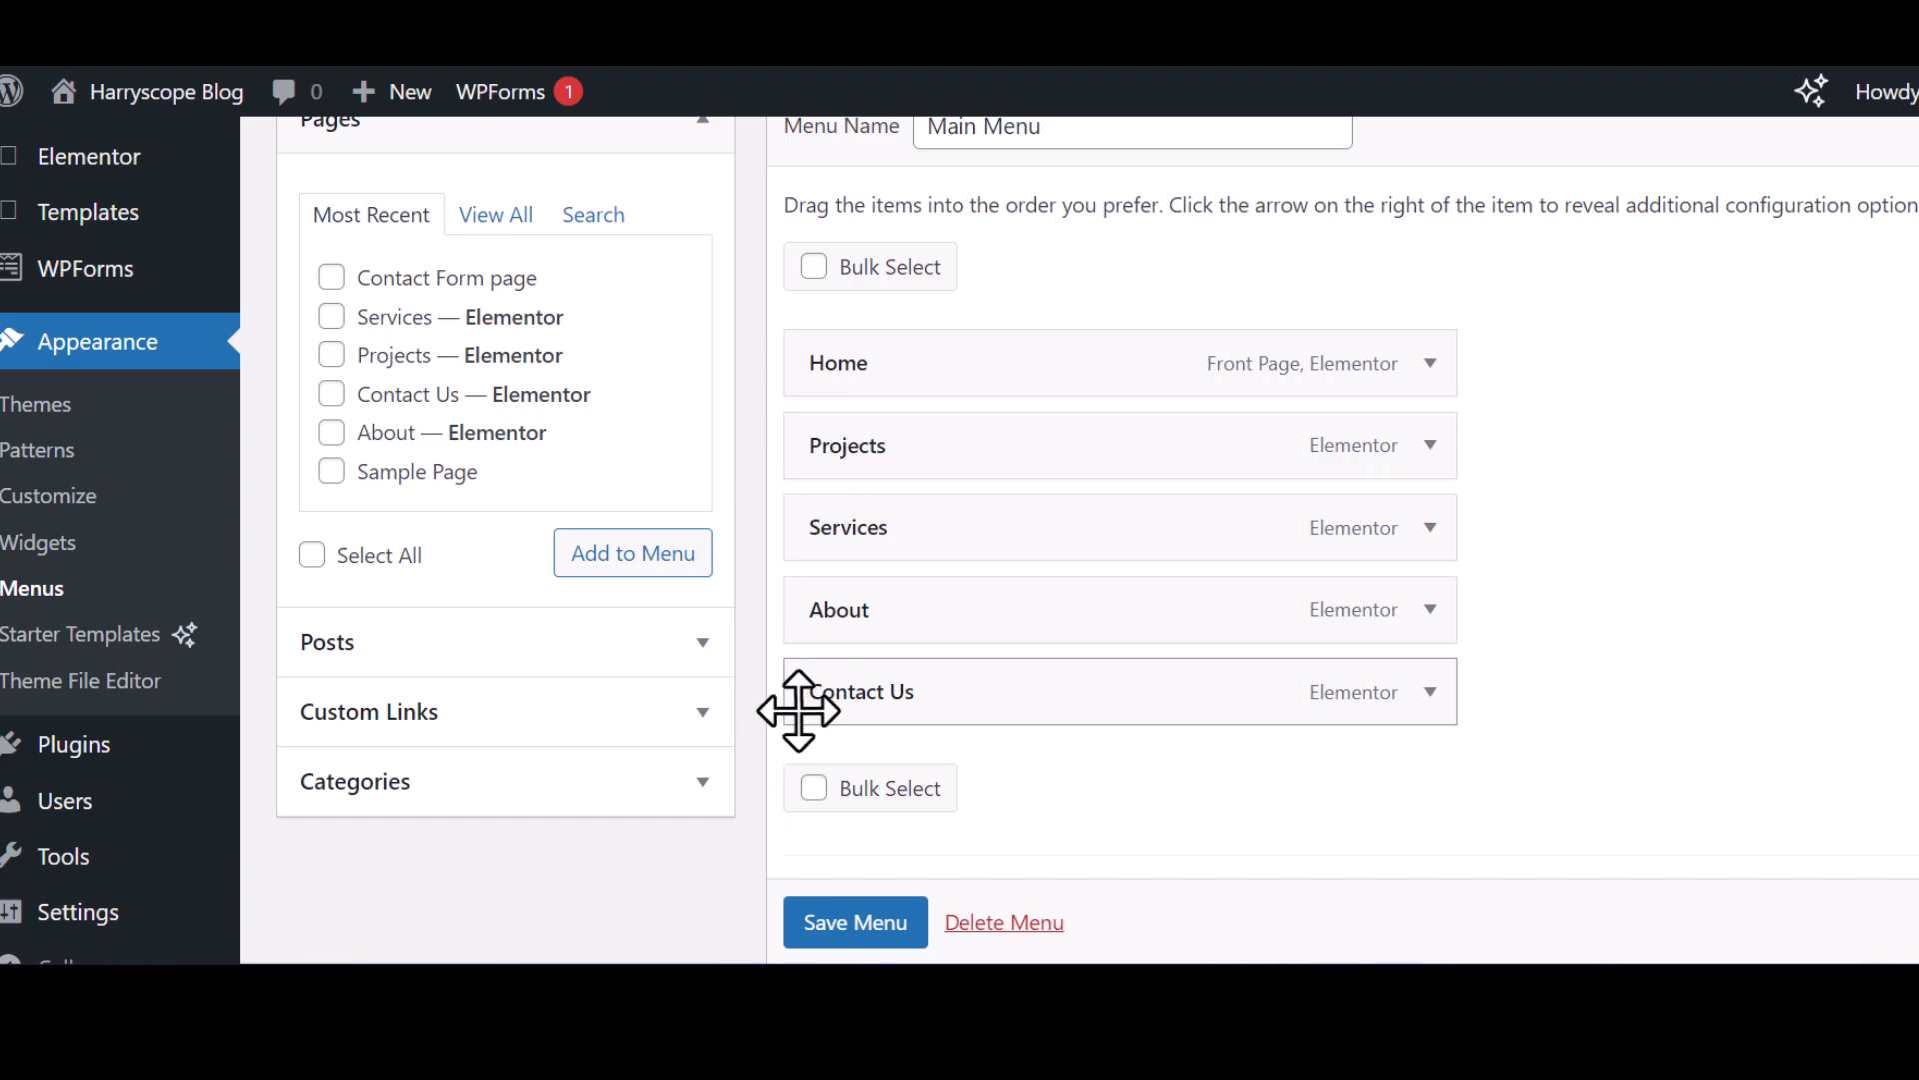
left_click_drag(800, 707, 794, 442)
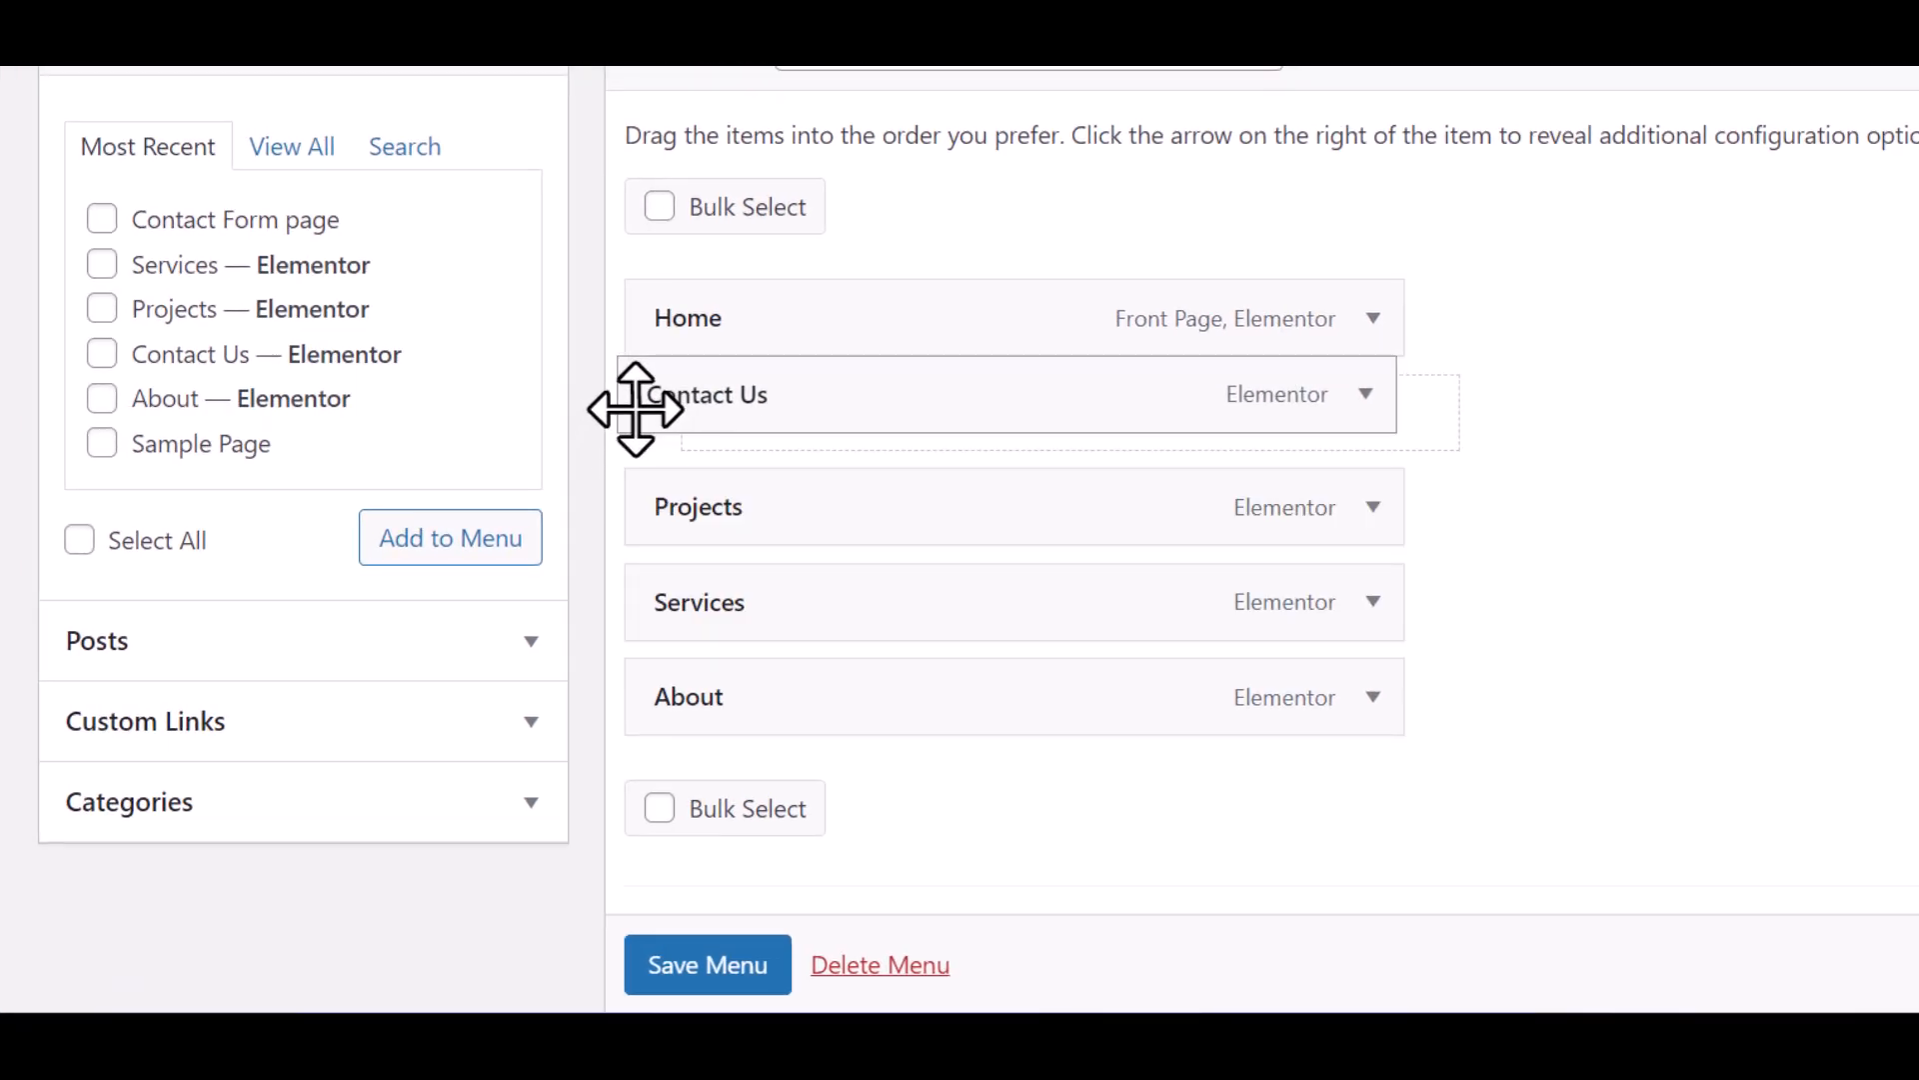
left_click_drag(636, 409, 612, 424)
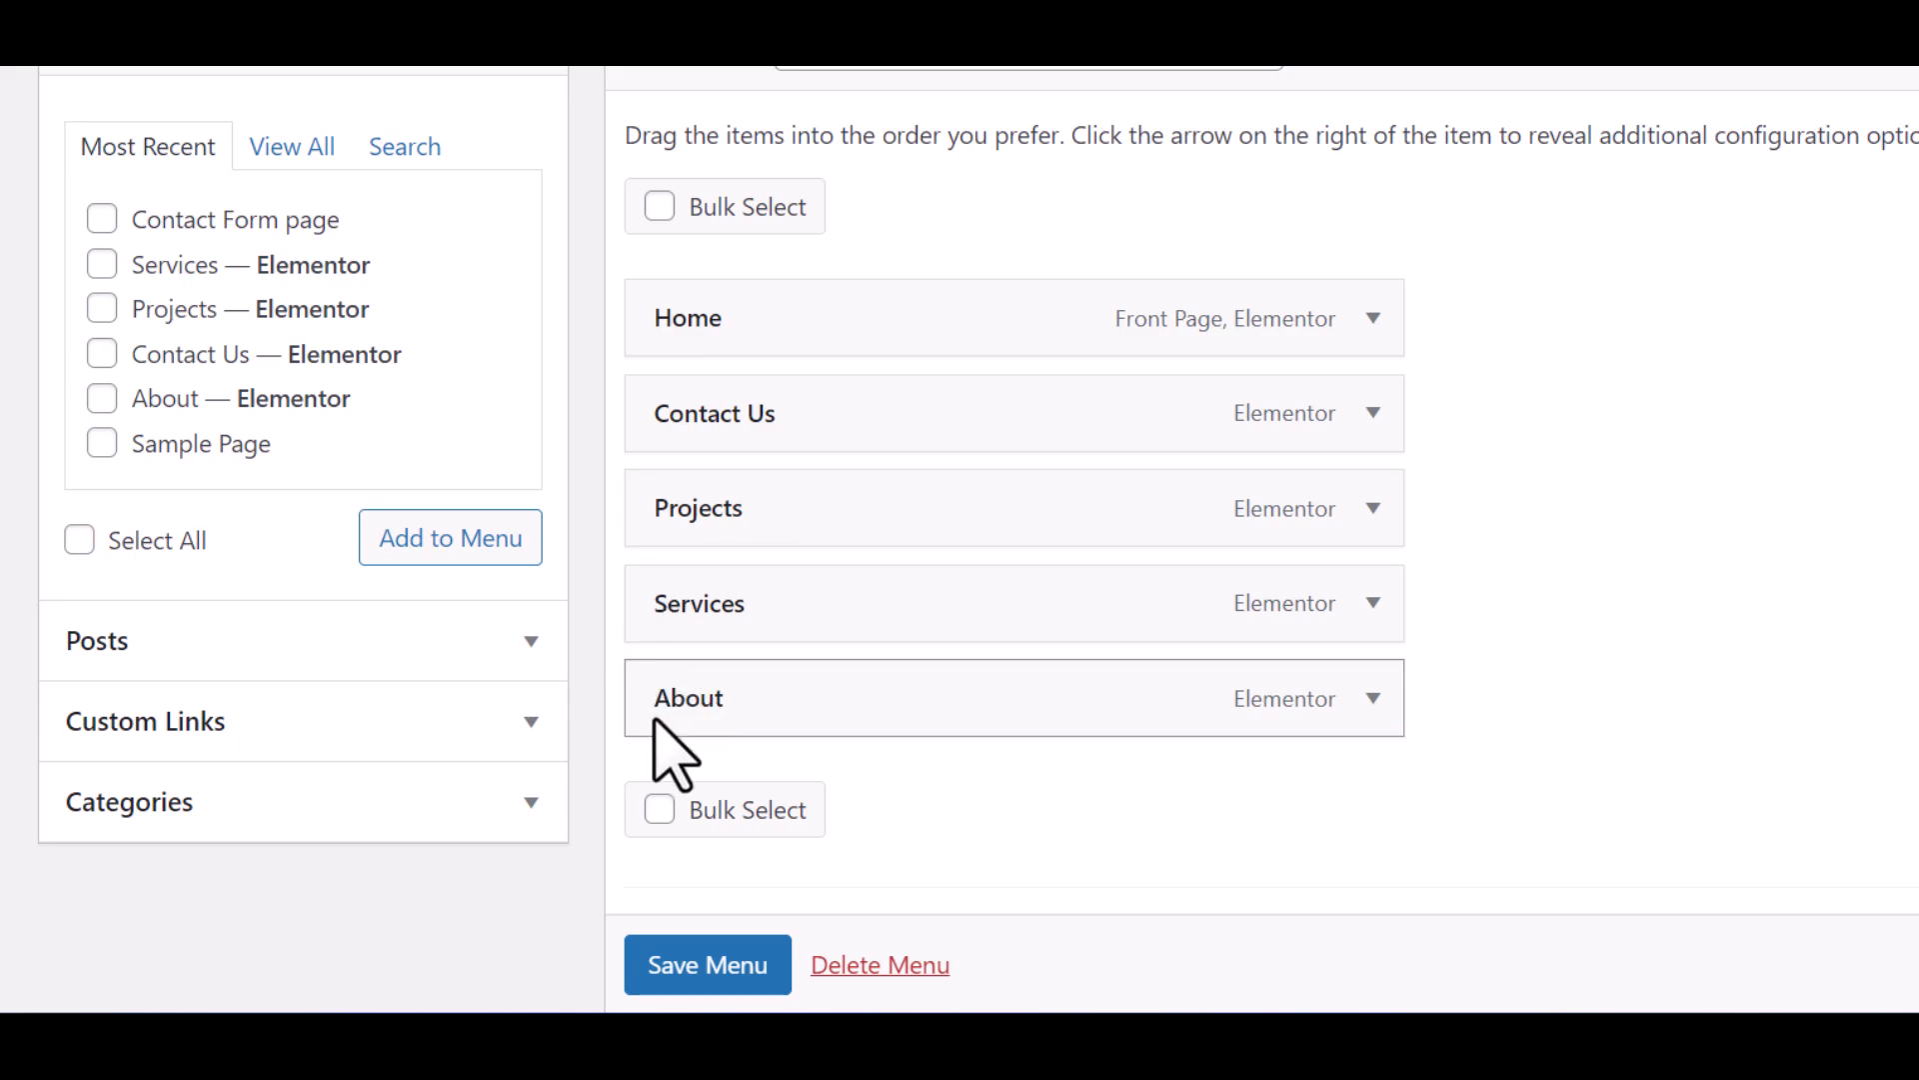
left_click_drag(652, 700, 634, 540)
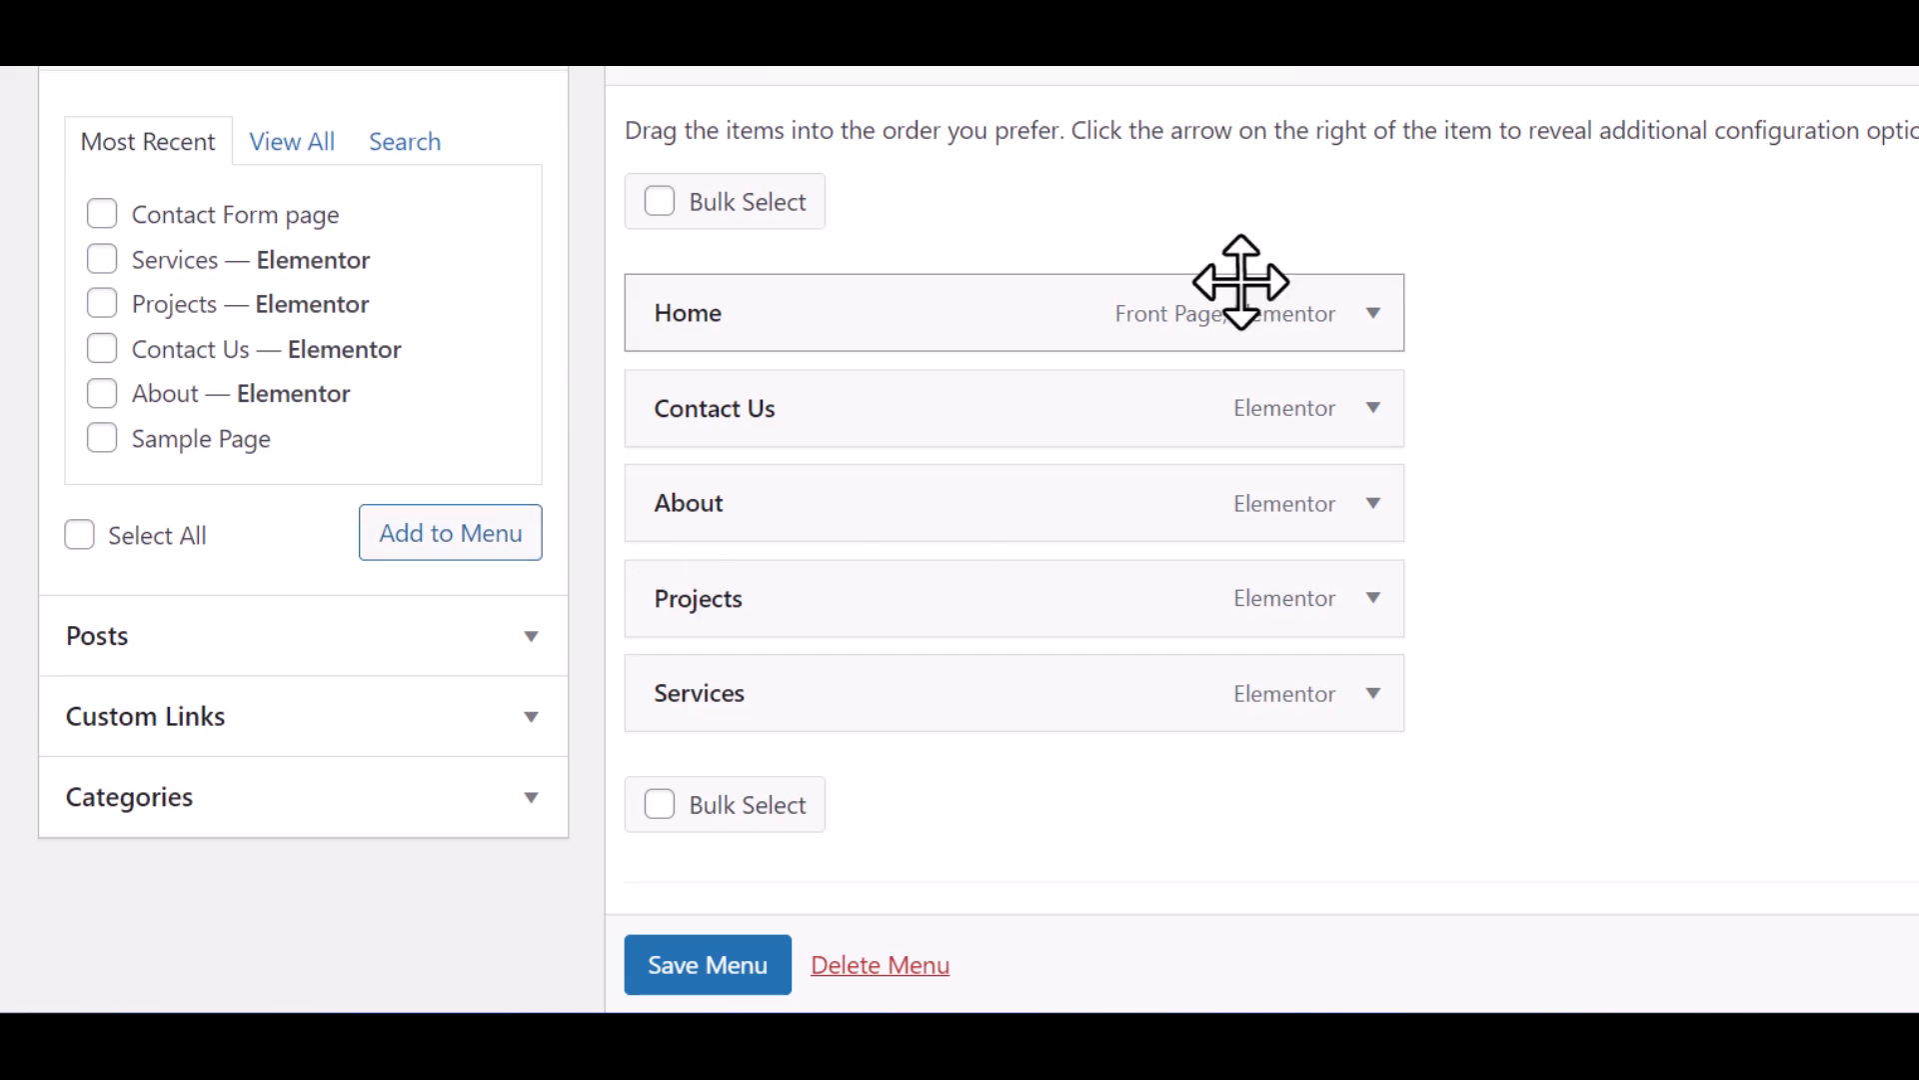
scroll(742, 293, "down", 3)
scroll(721, 258, "up", 3)
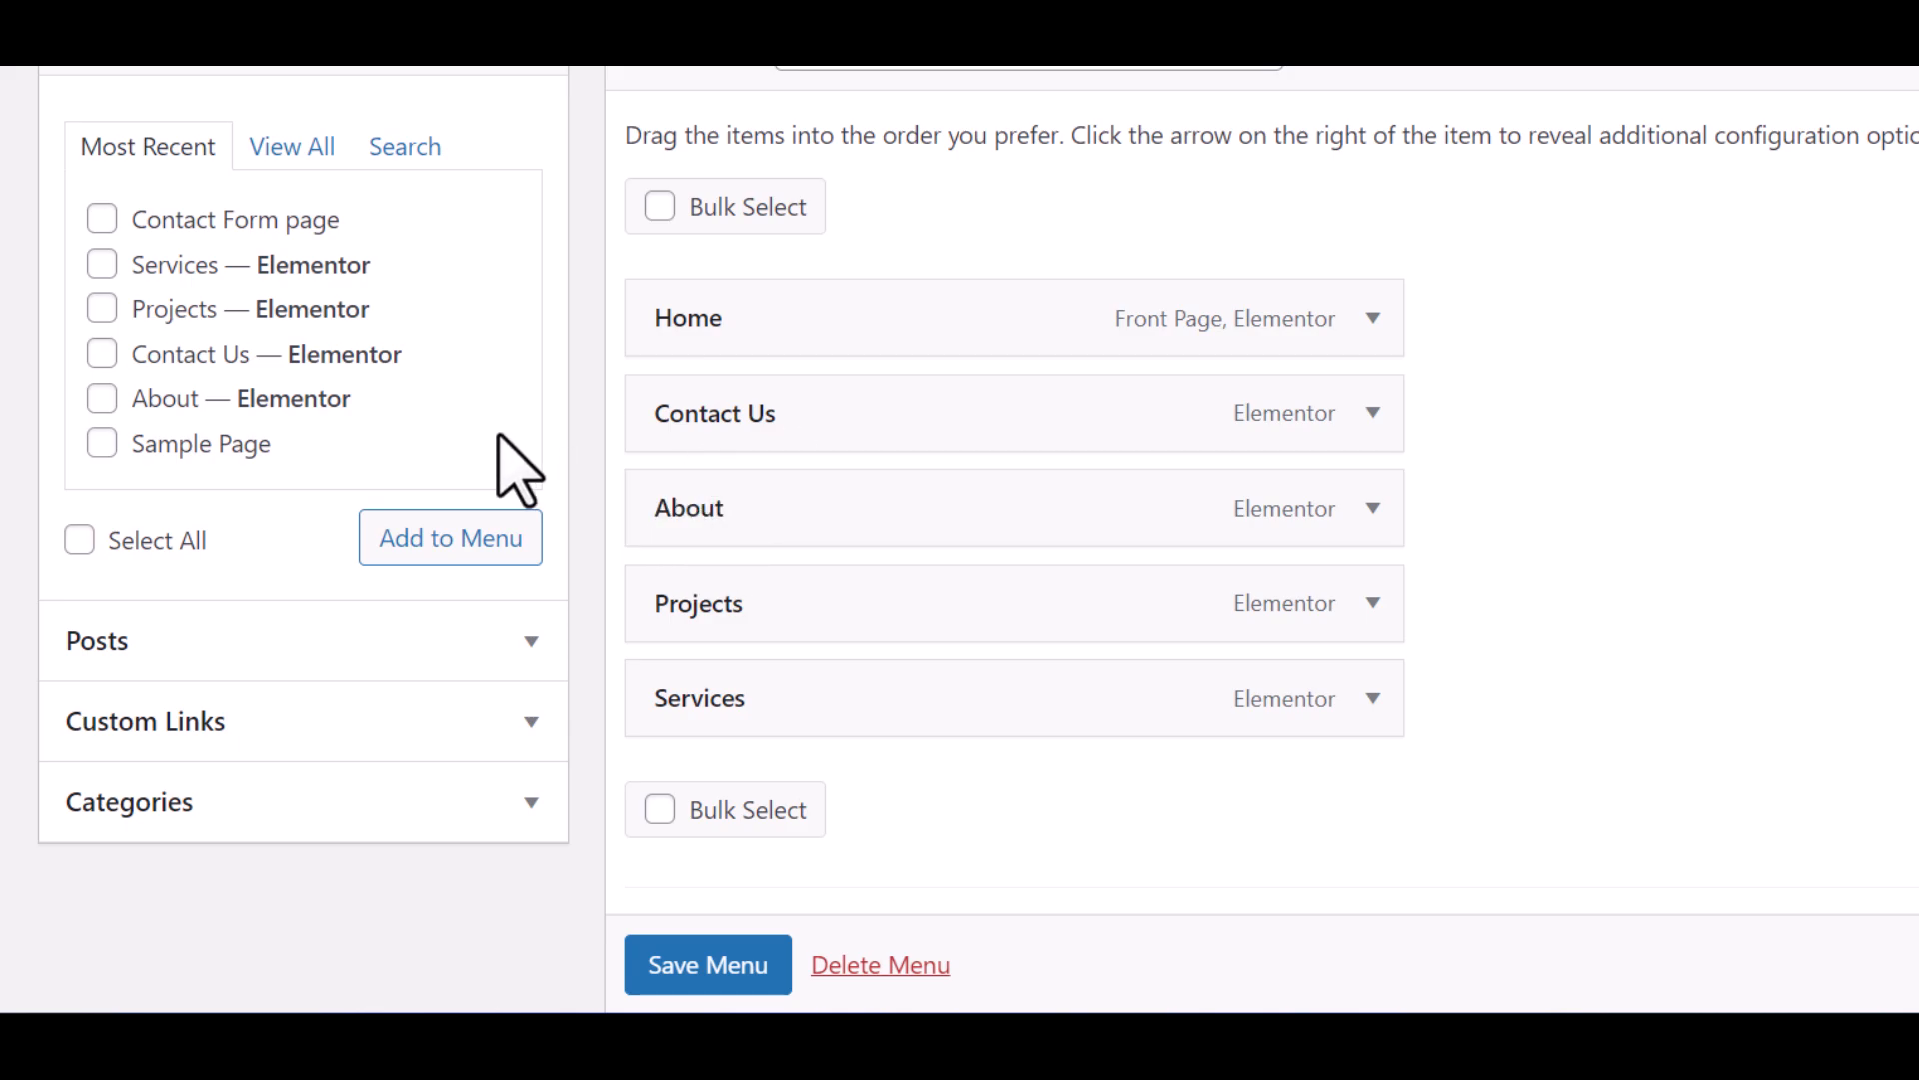
Show all of the site's pages that can be added to the Main Menu, and look through them.
scroll(160, 240, "up", 3)
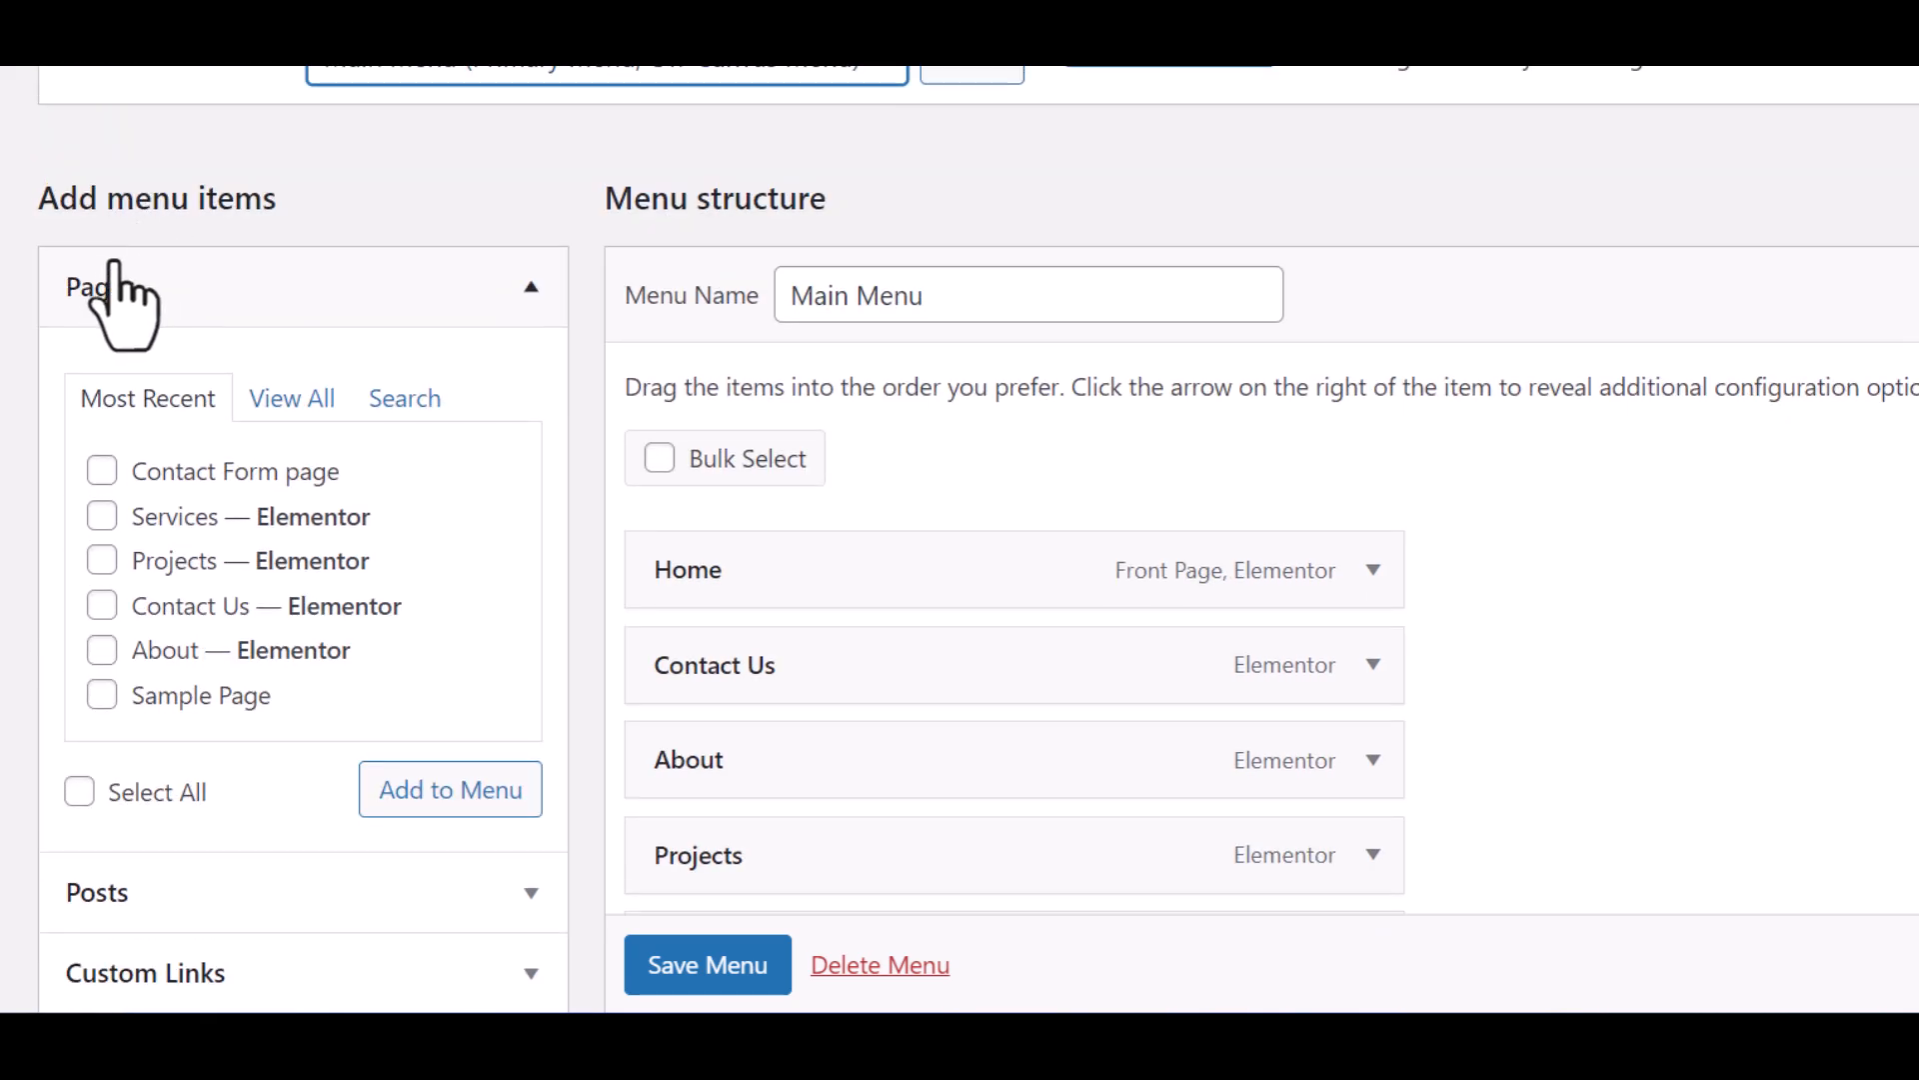
scroll(171, 560, "down", 3)
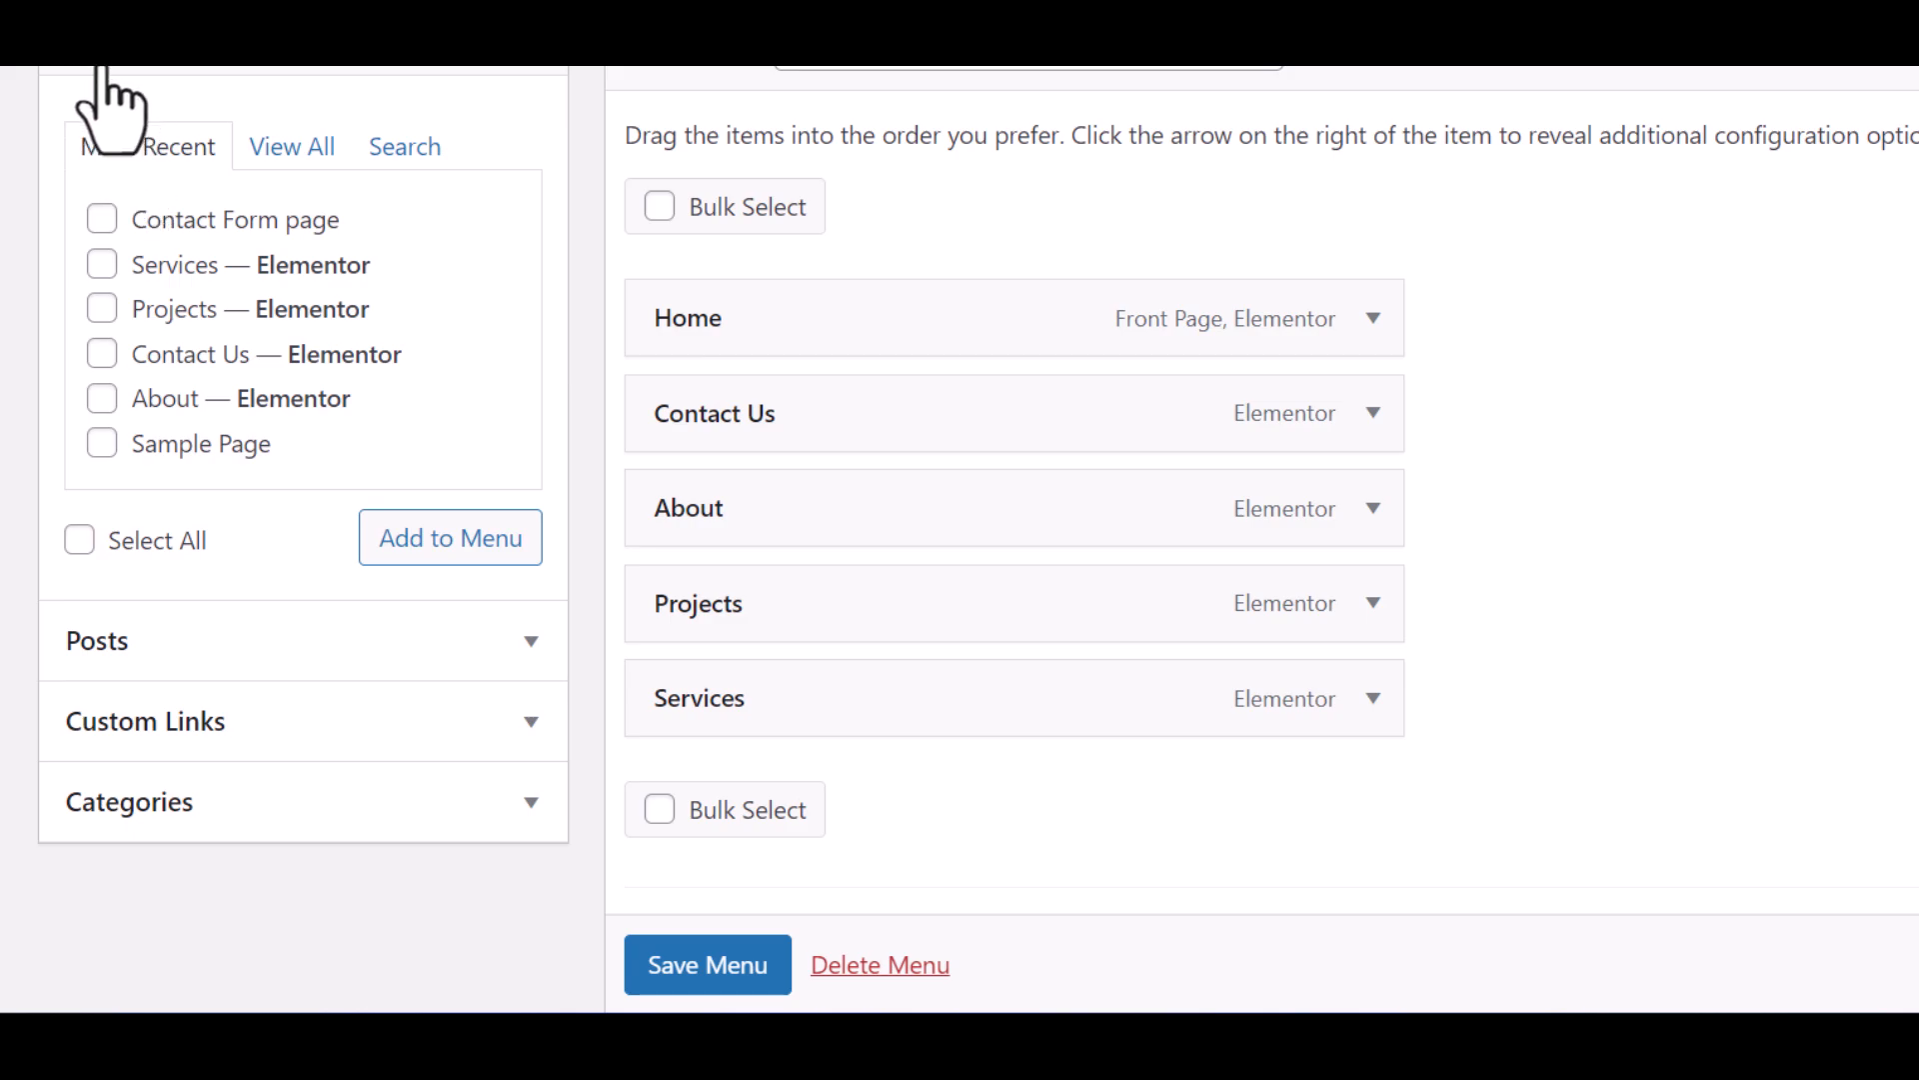
scroll(110, 109, "up", 3)
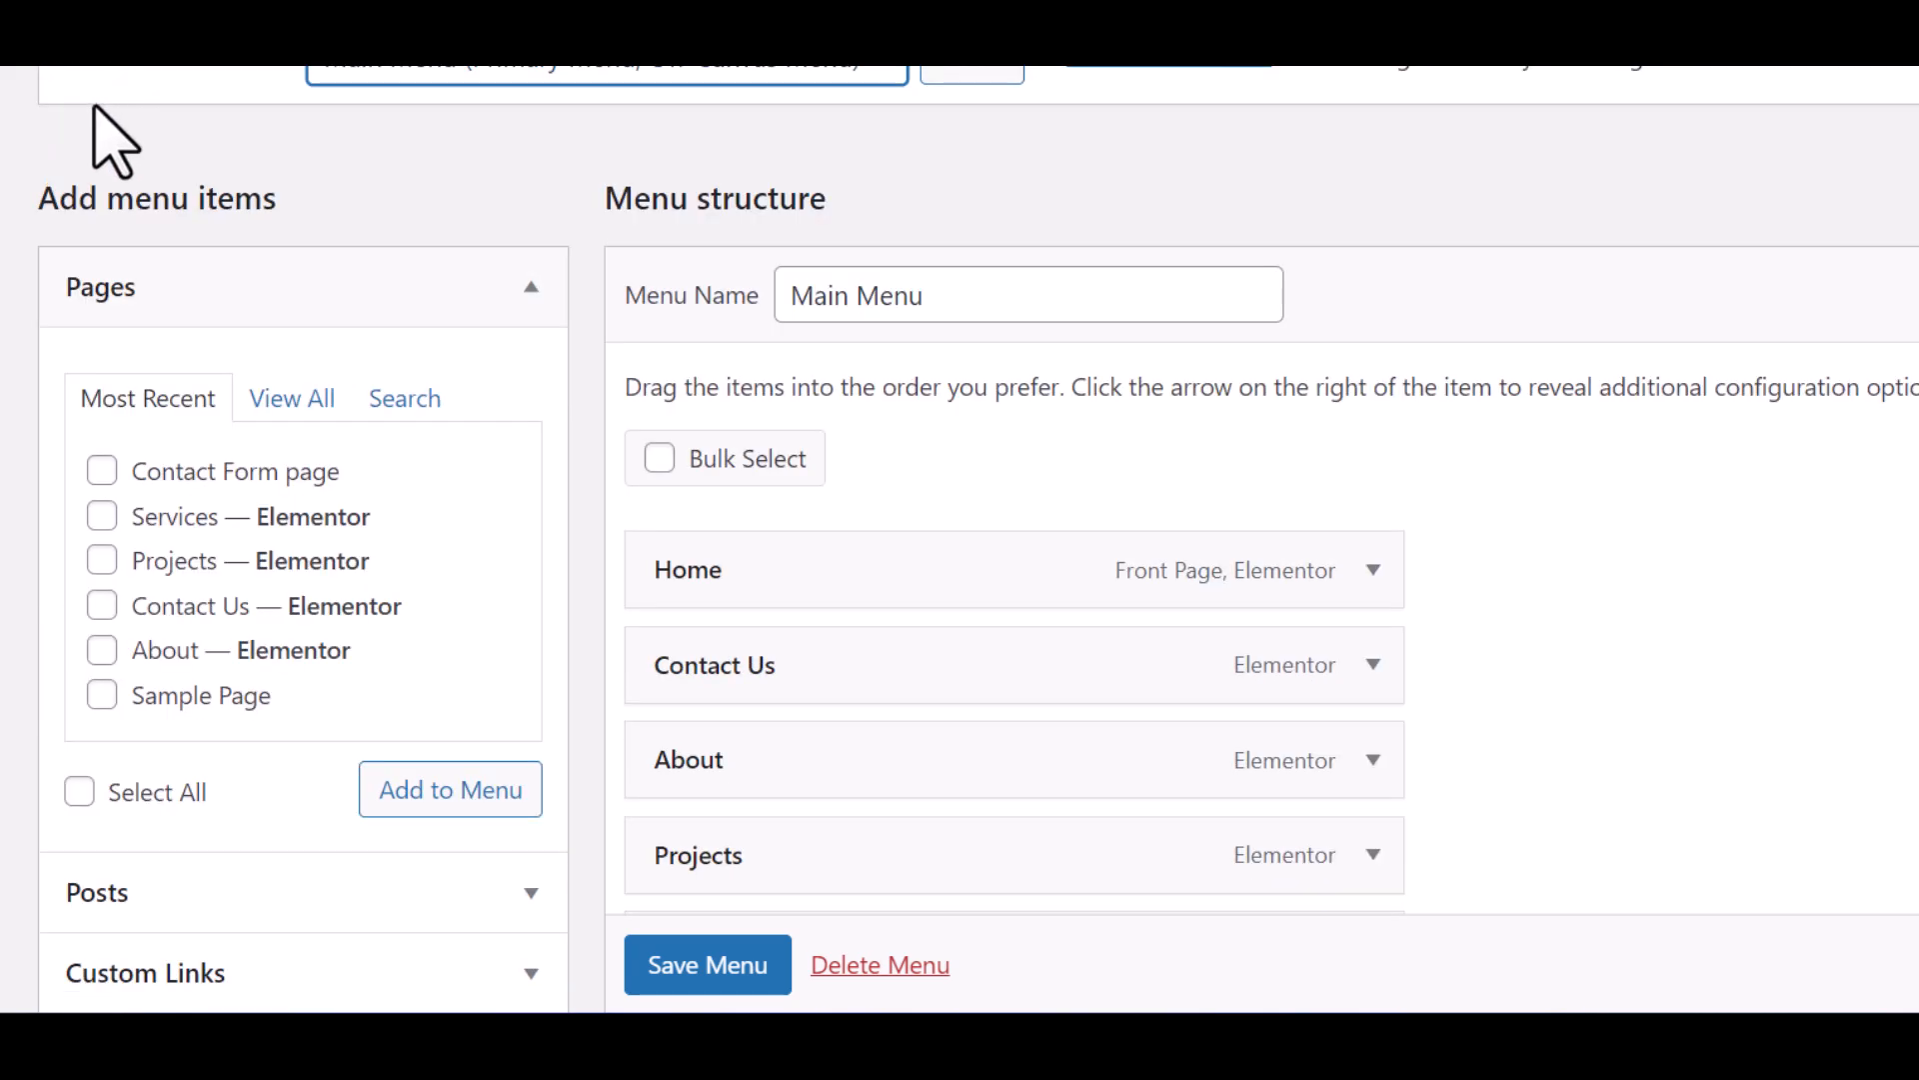
left_click(296, 402)
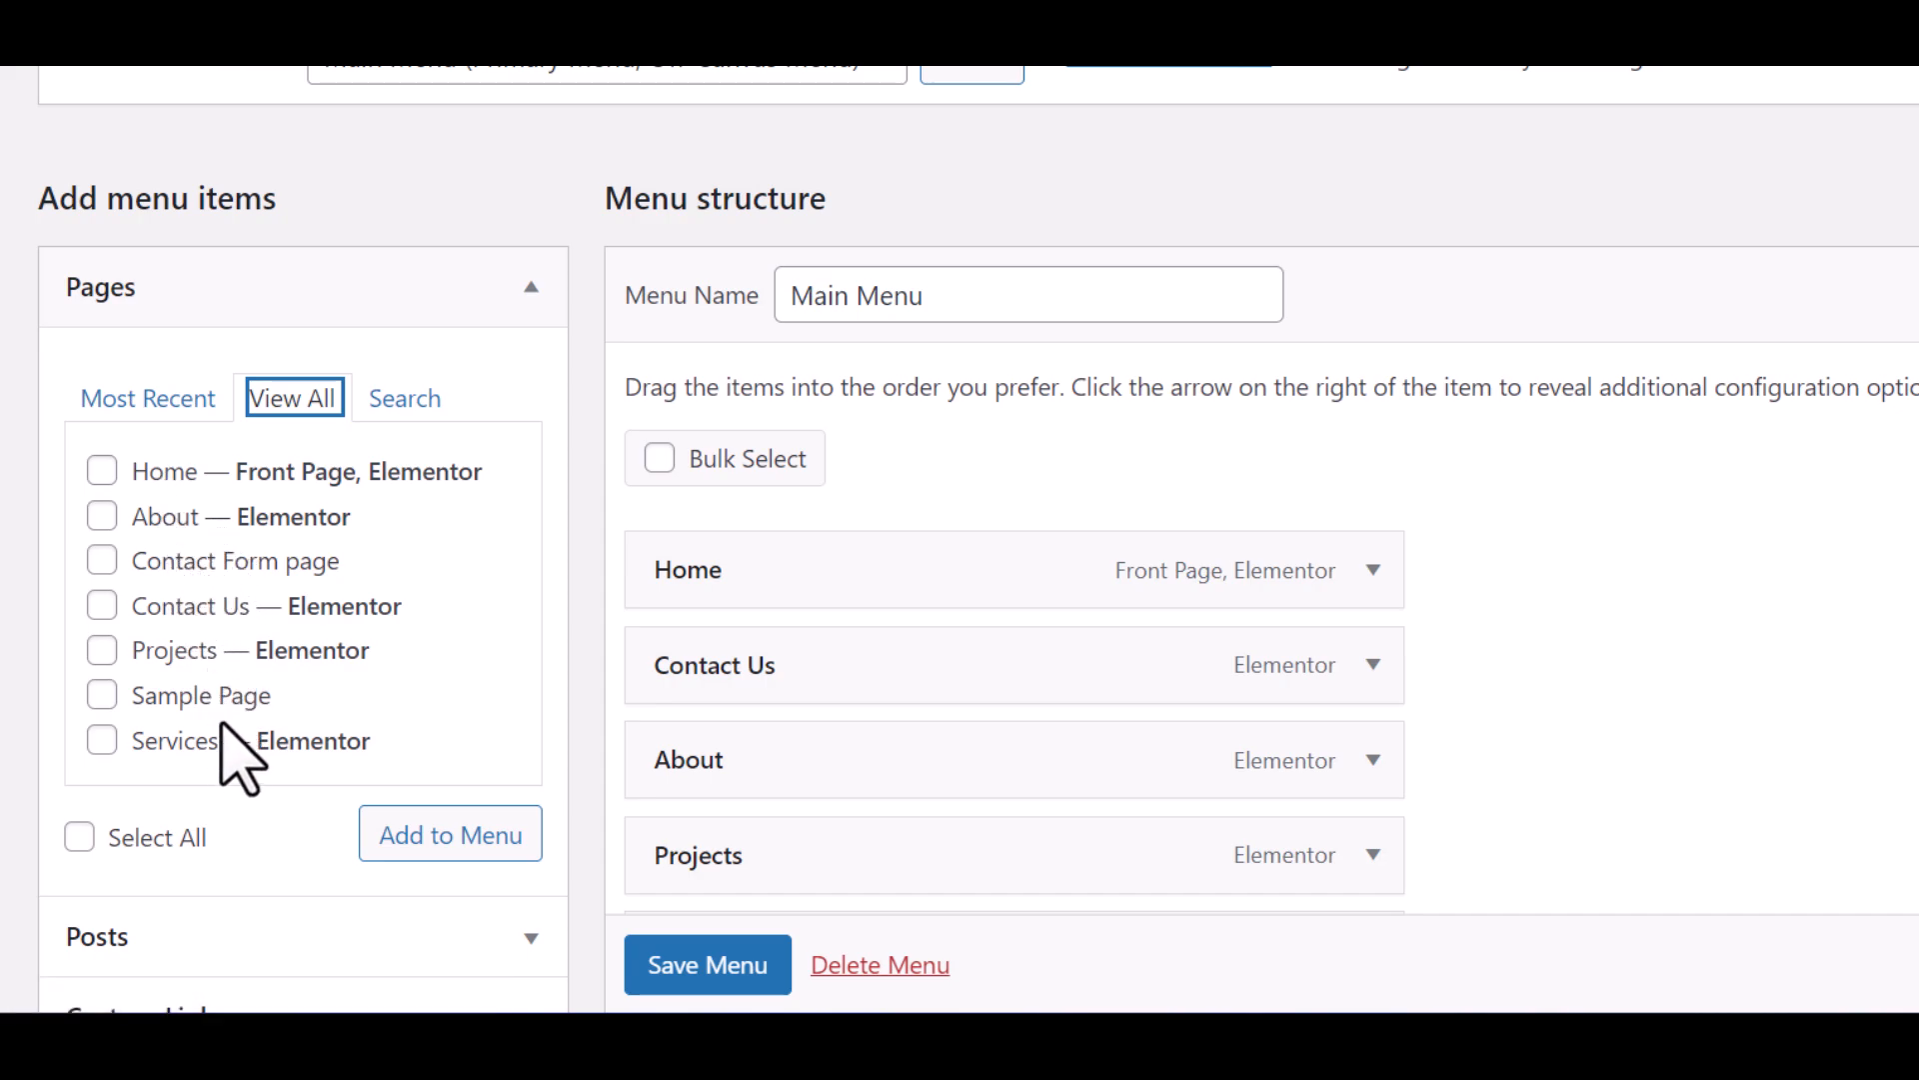
scroll(222, 724, "down", 3)
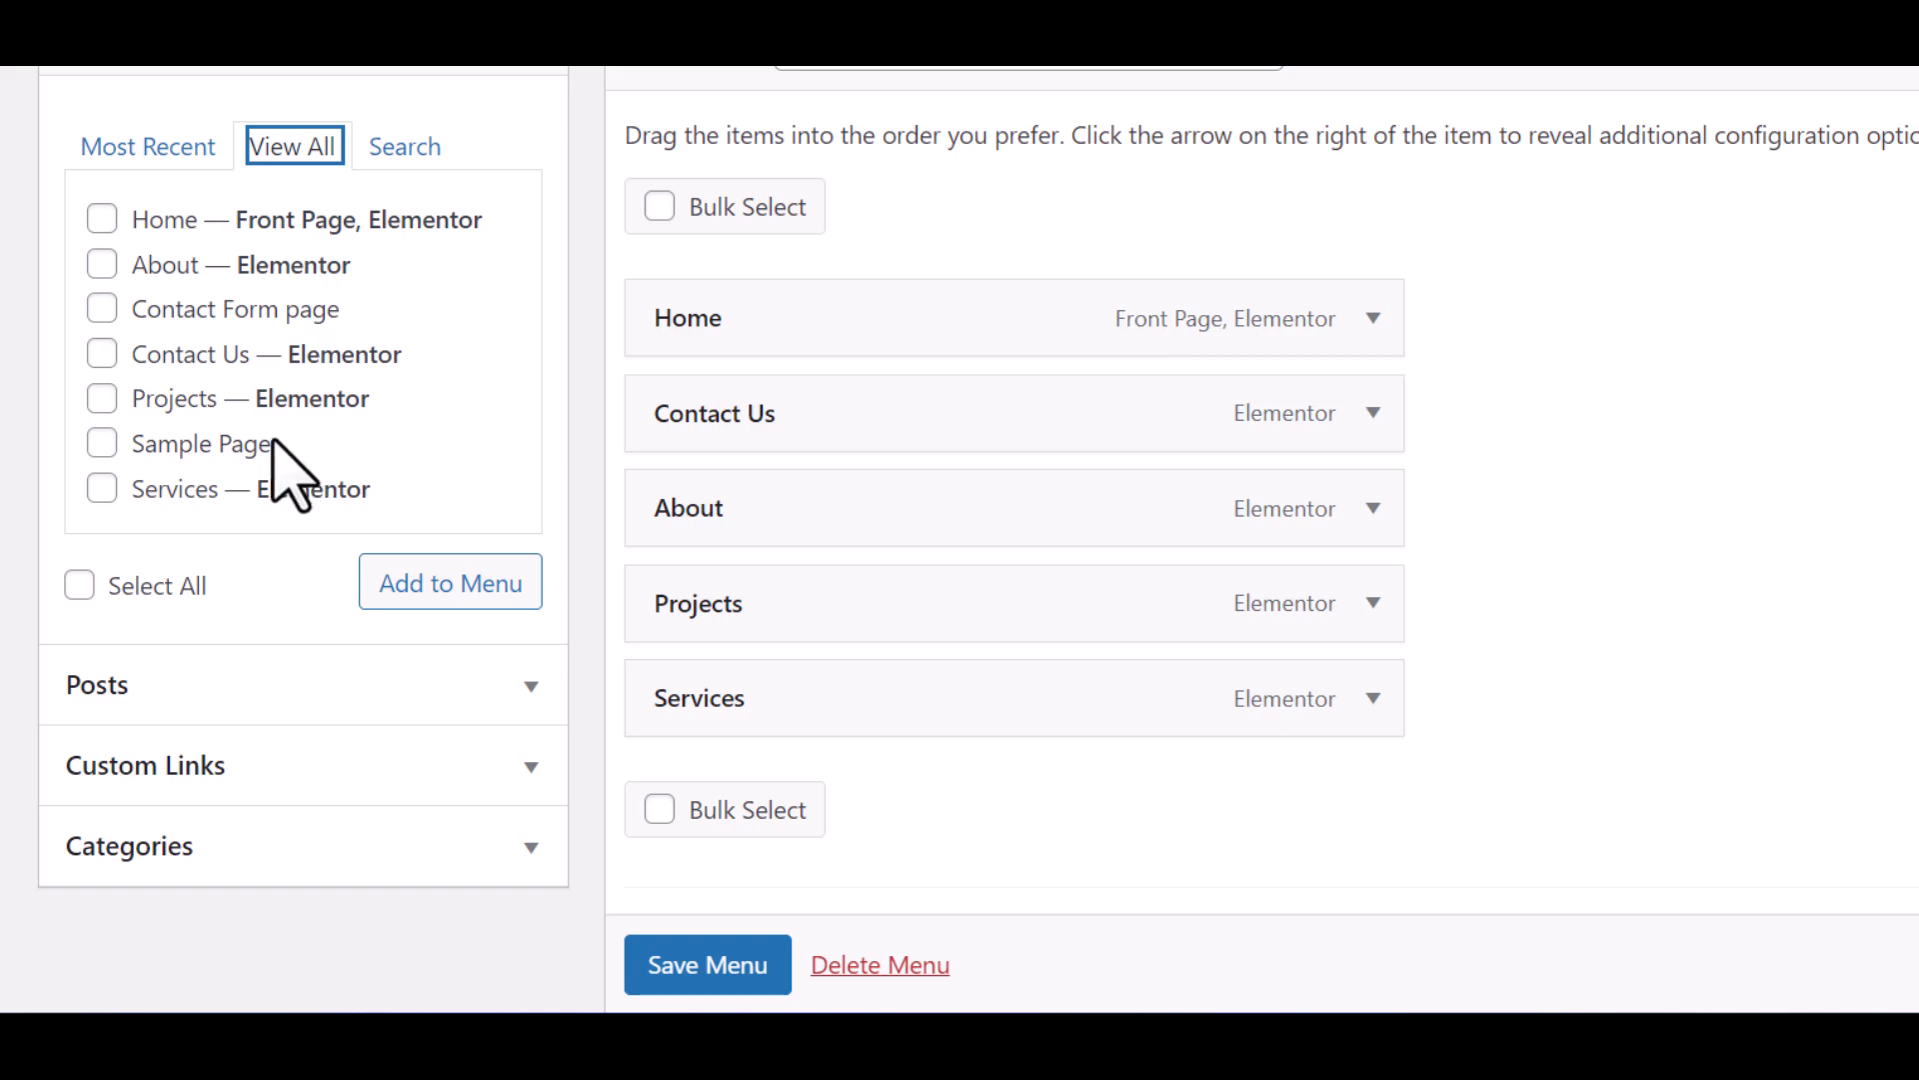
Look over the addable pages, the other item types, the Main Menu's structure and its display location settings.
scroll(206, 419, "up", 5)
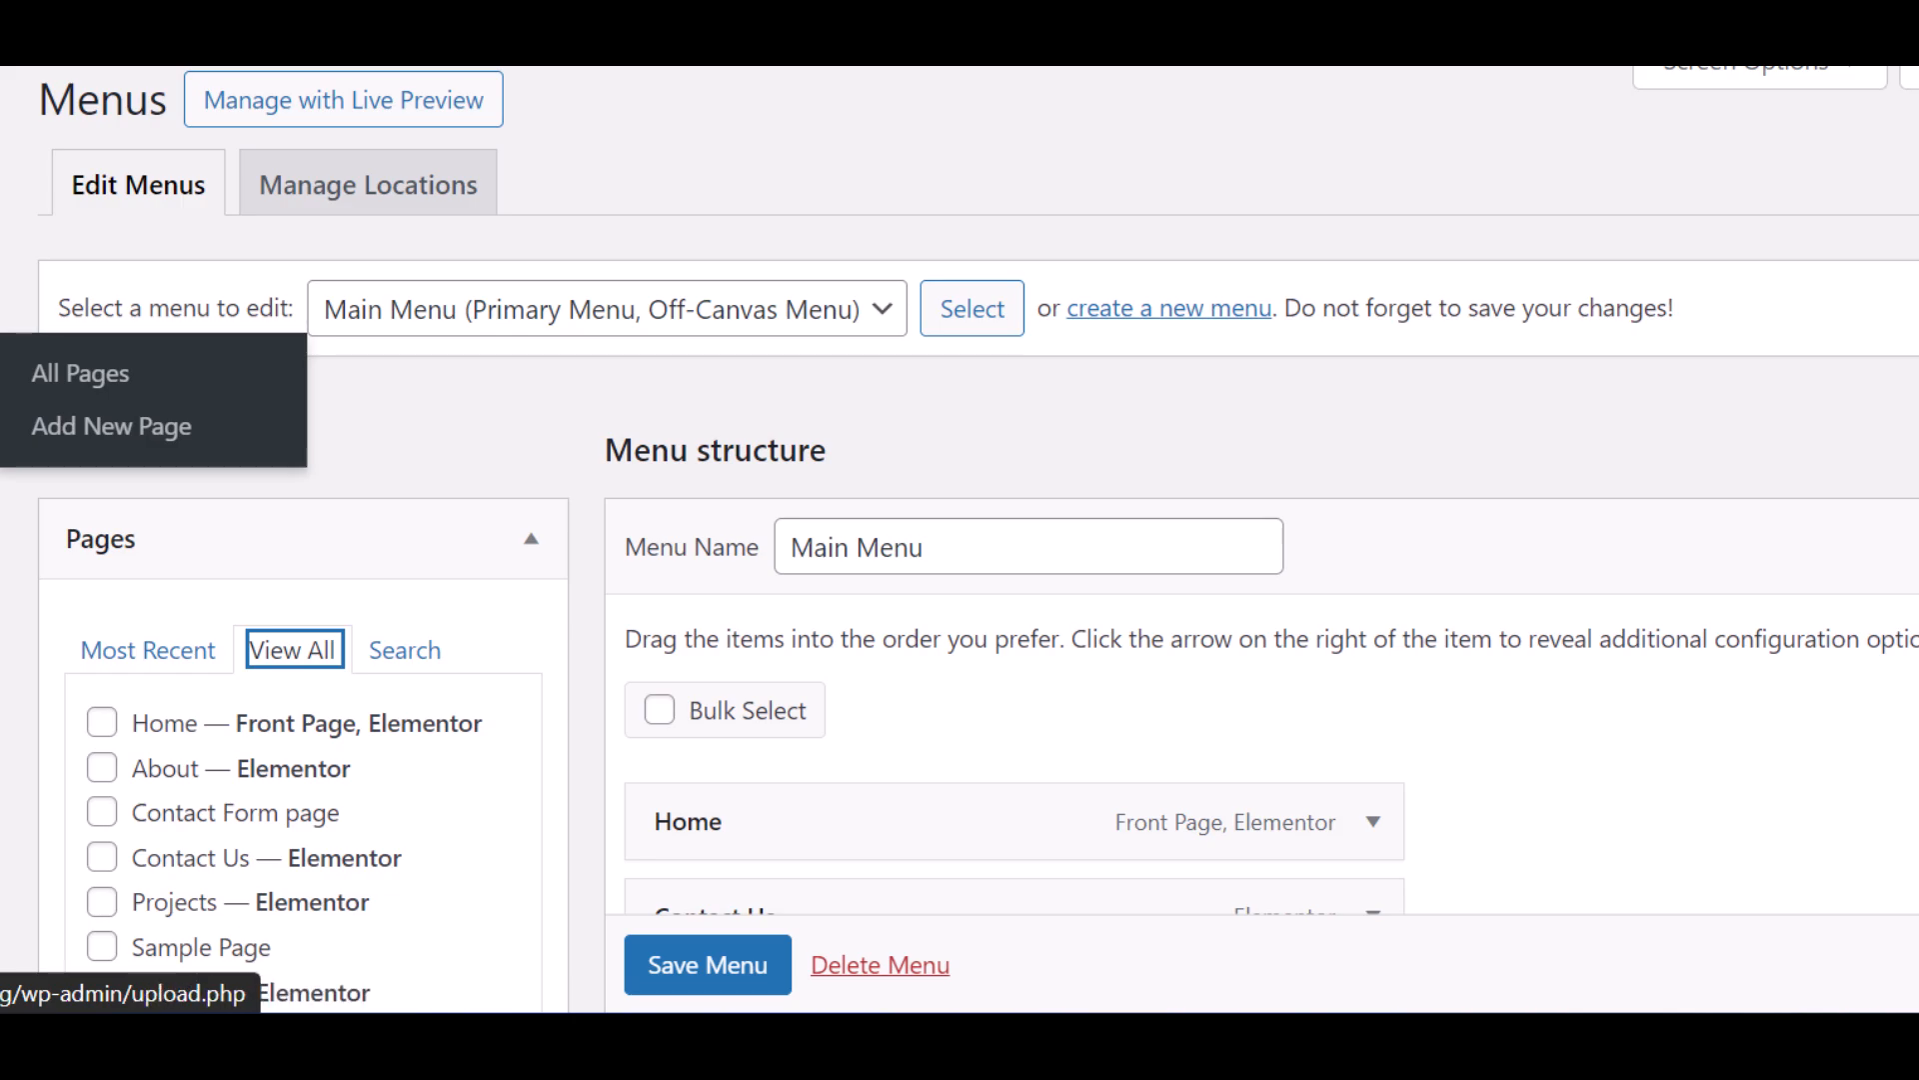
scroll(352, 504, "down", 3)
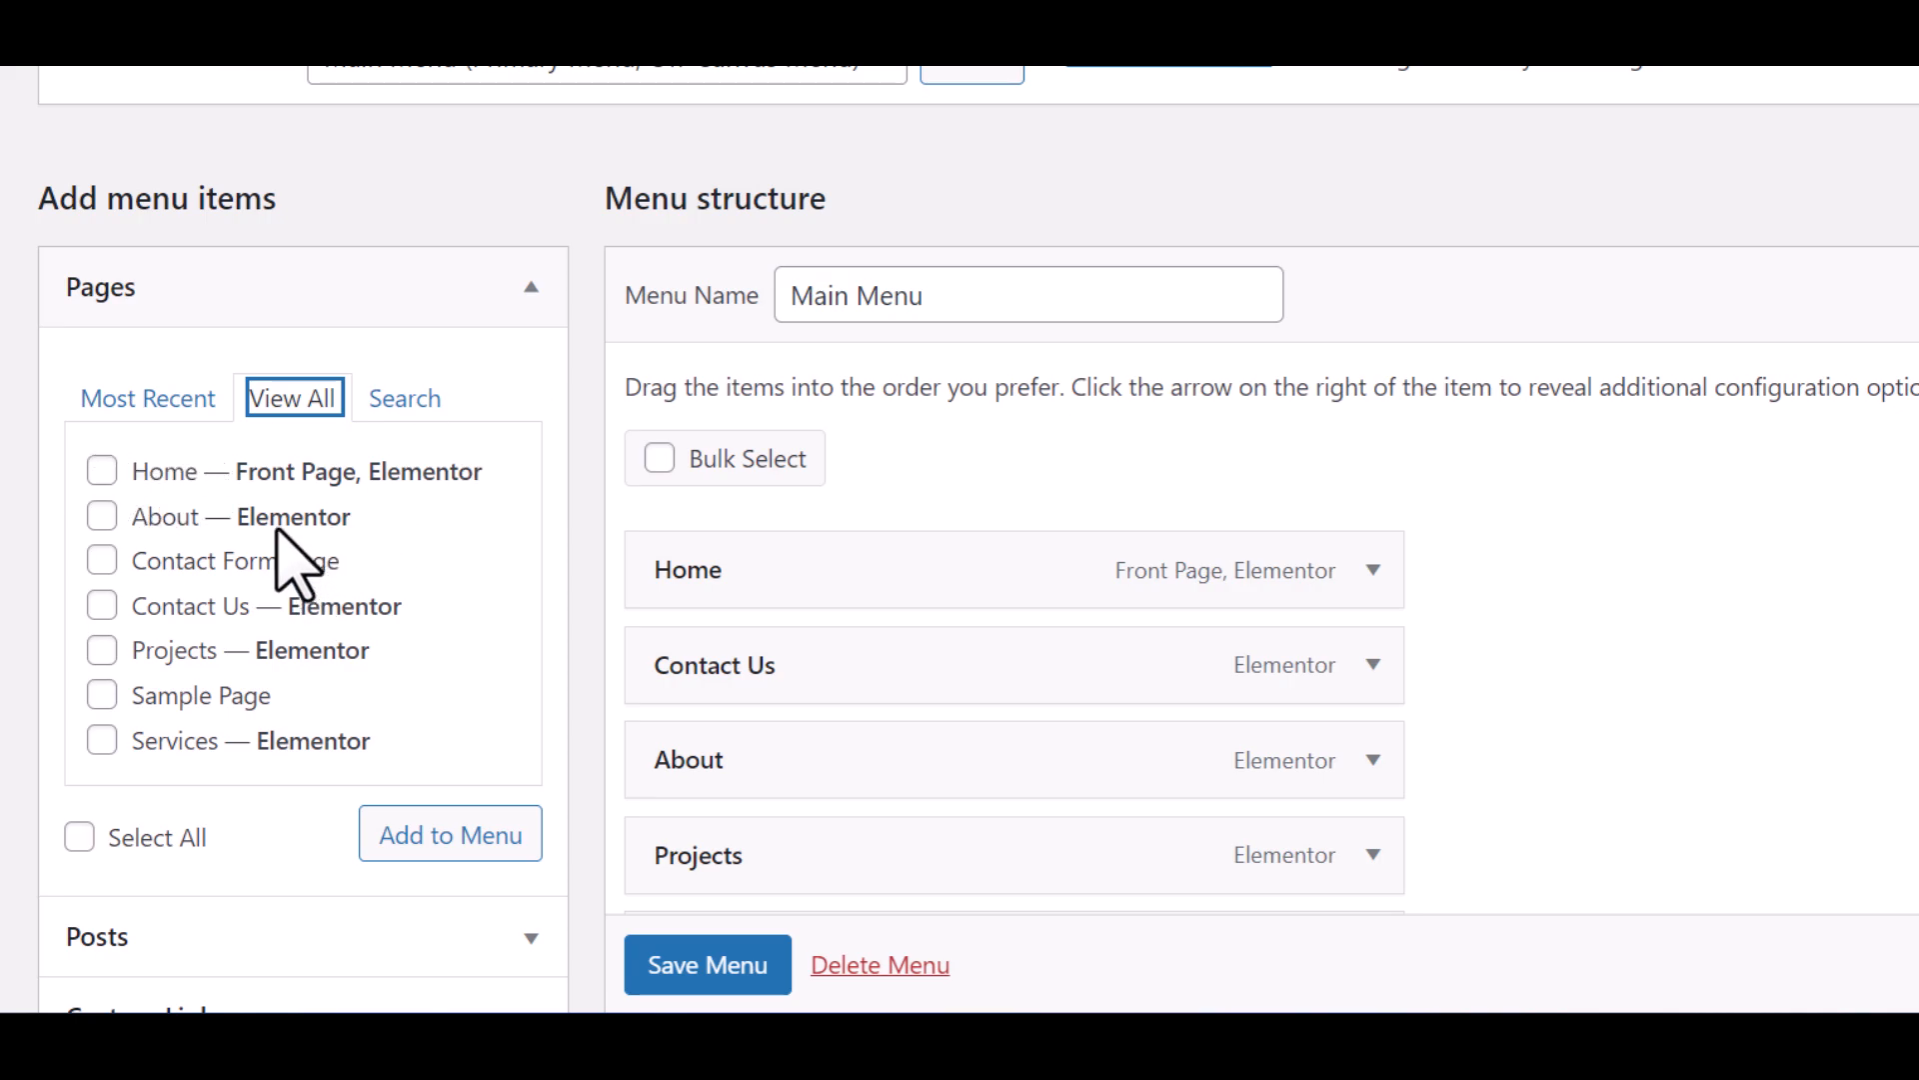
scroll(280, 510, "down", 3)
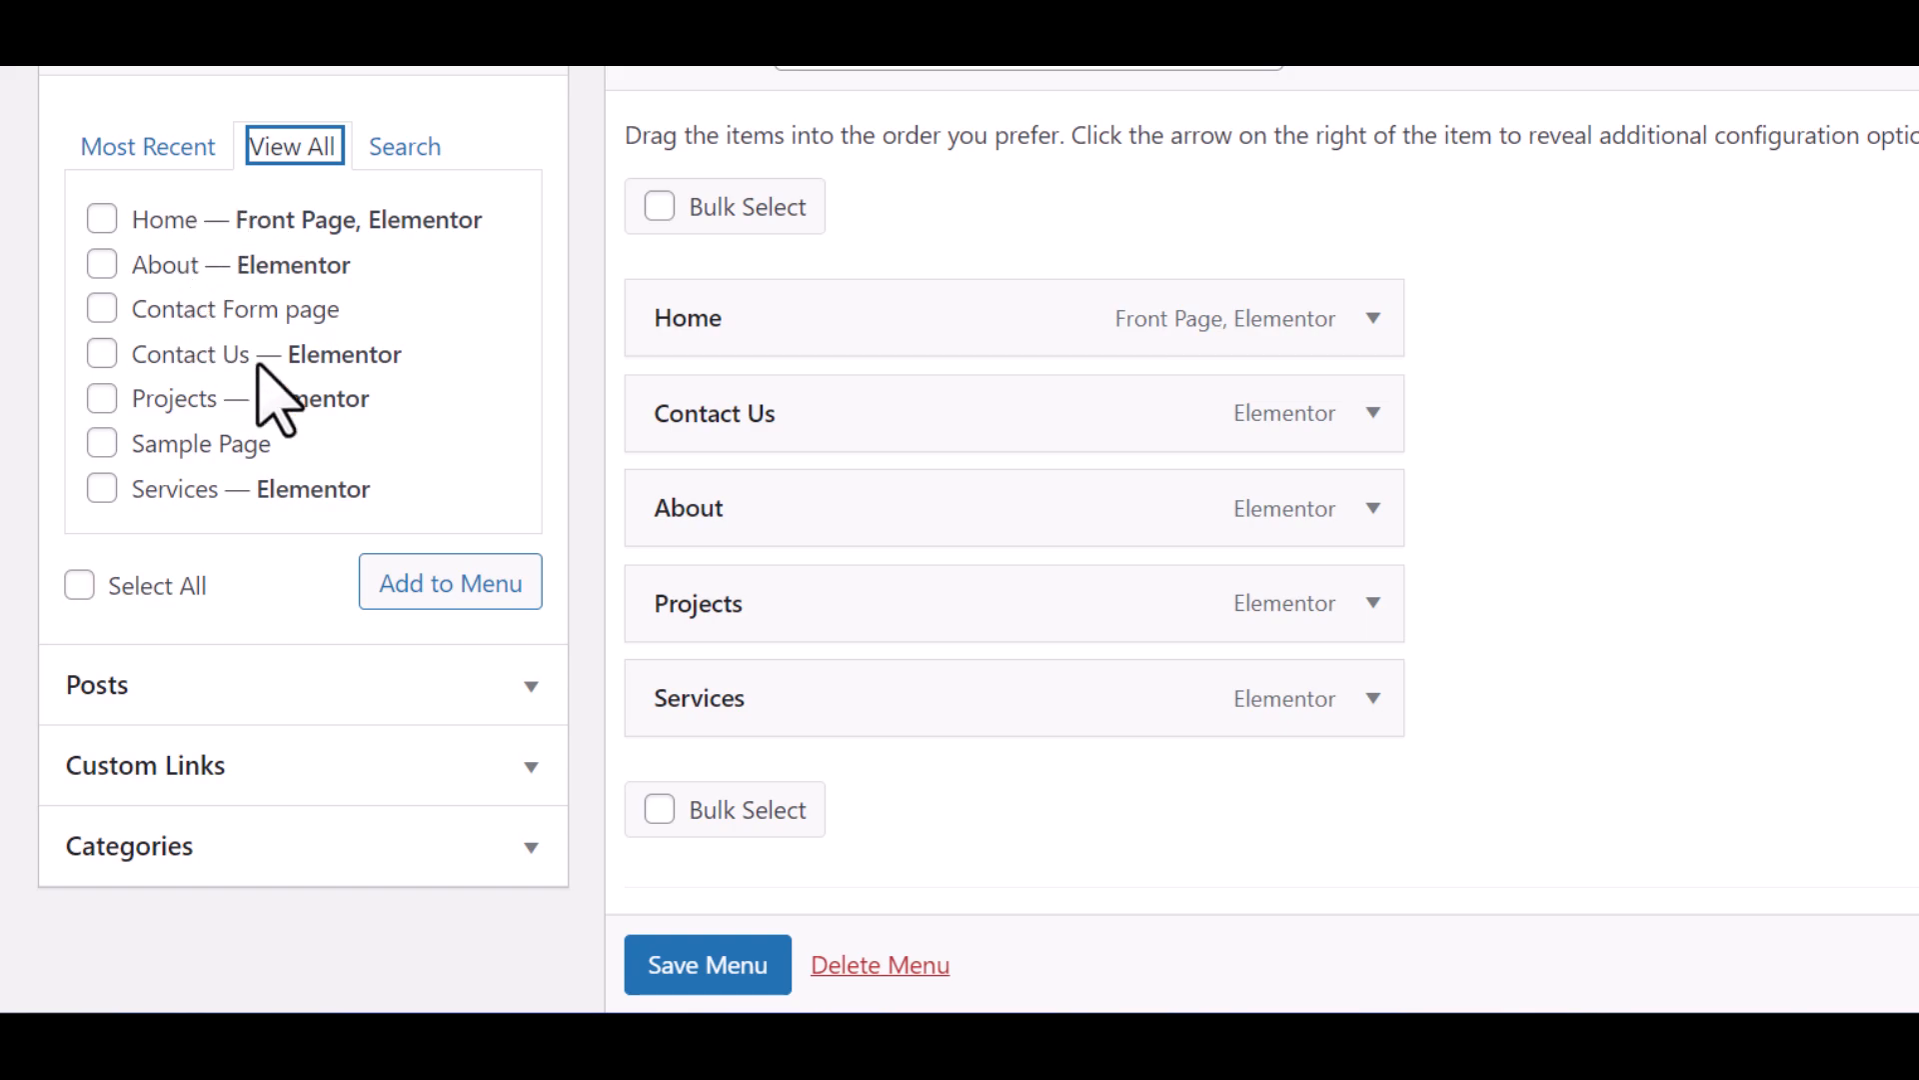
scroll(335, 318, "down", 5)
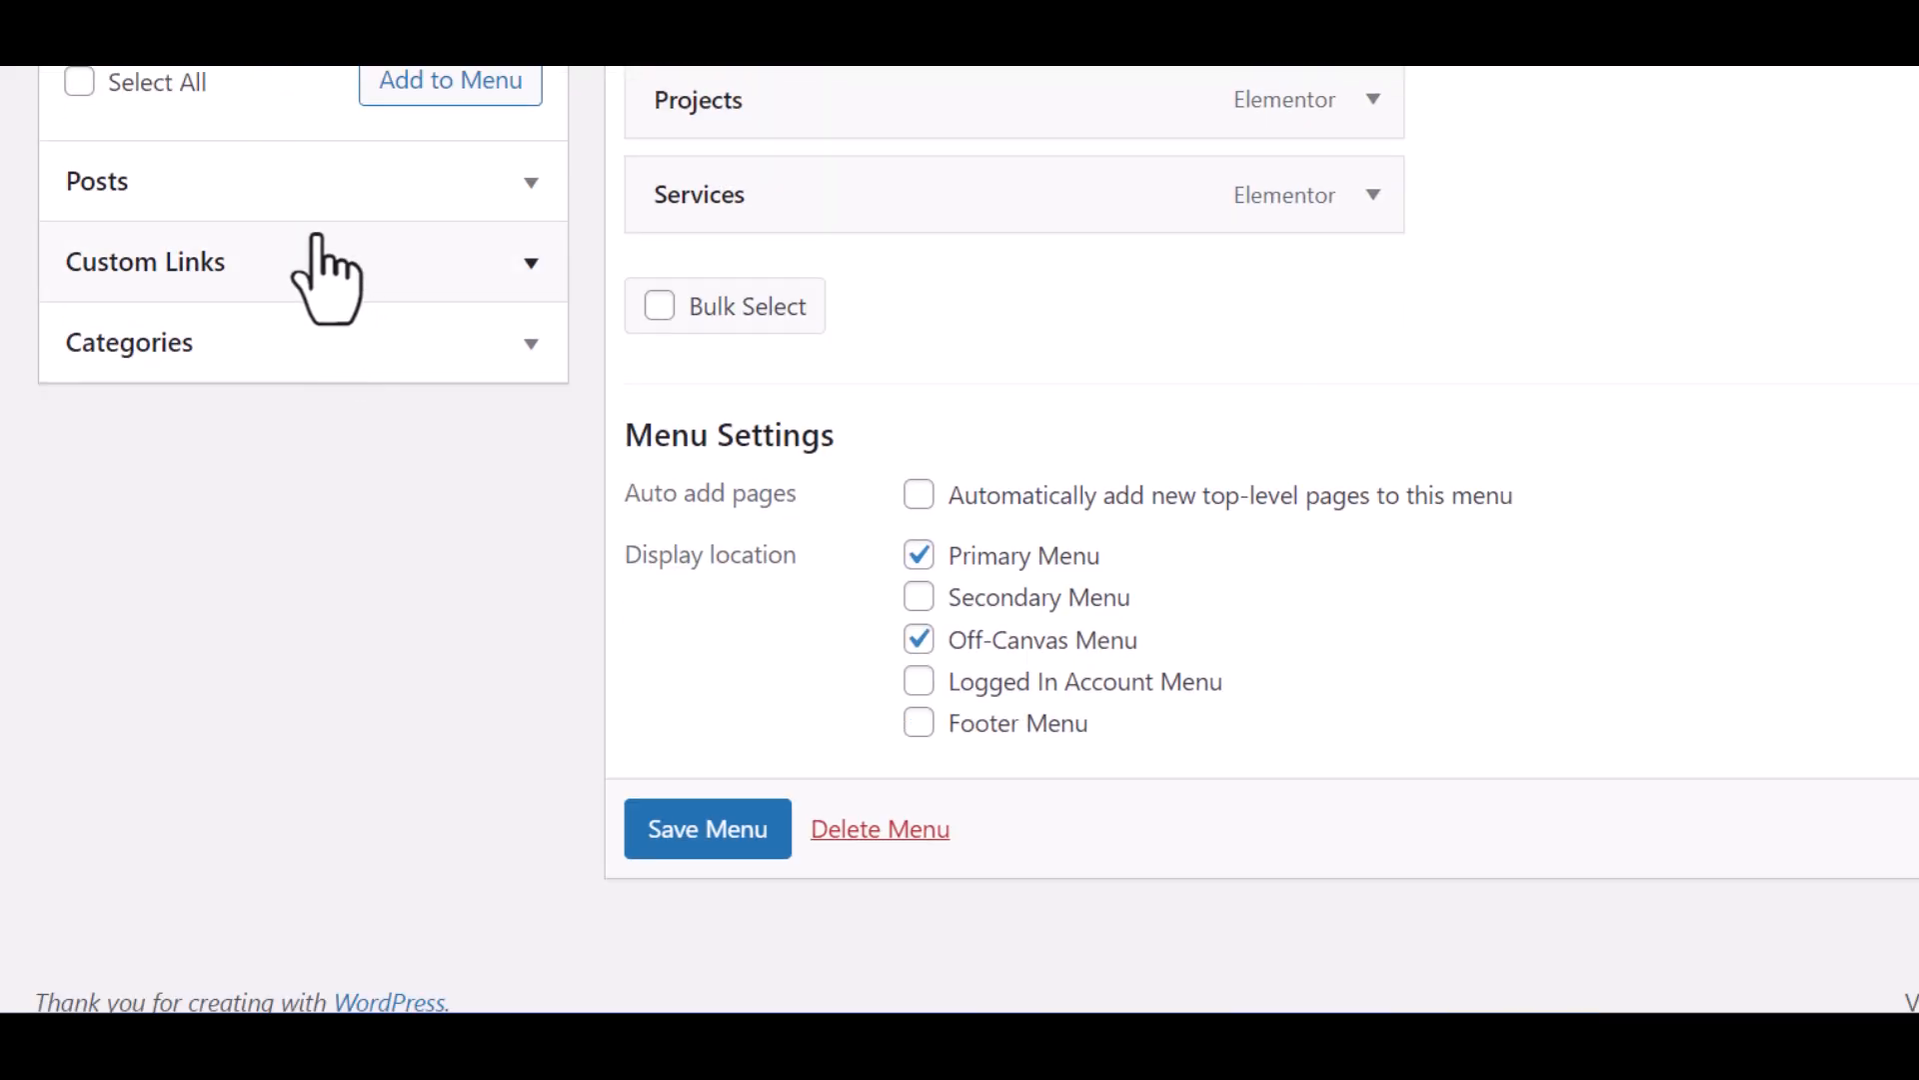
scroll(321, 278, "up", 3)
scroll(483, 321, "down", 3)
scroll(484, 321, "up", 3)
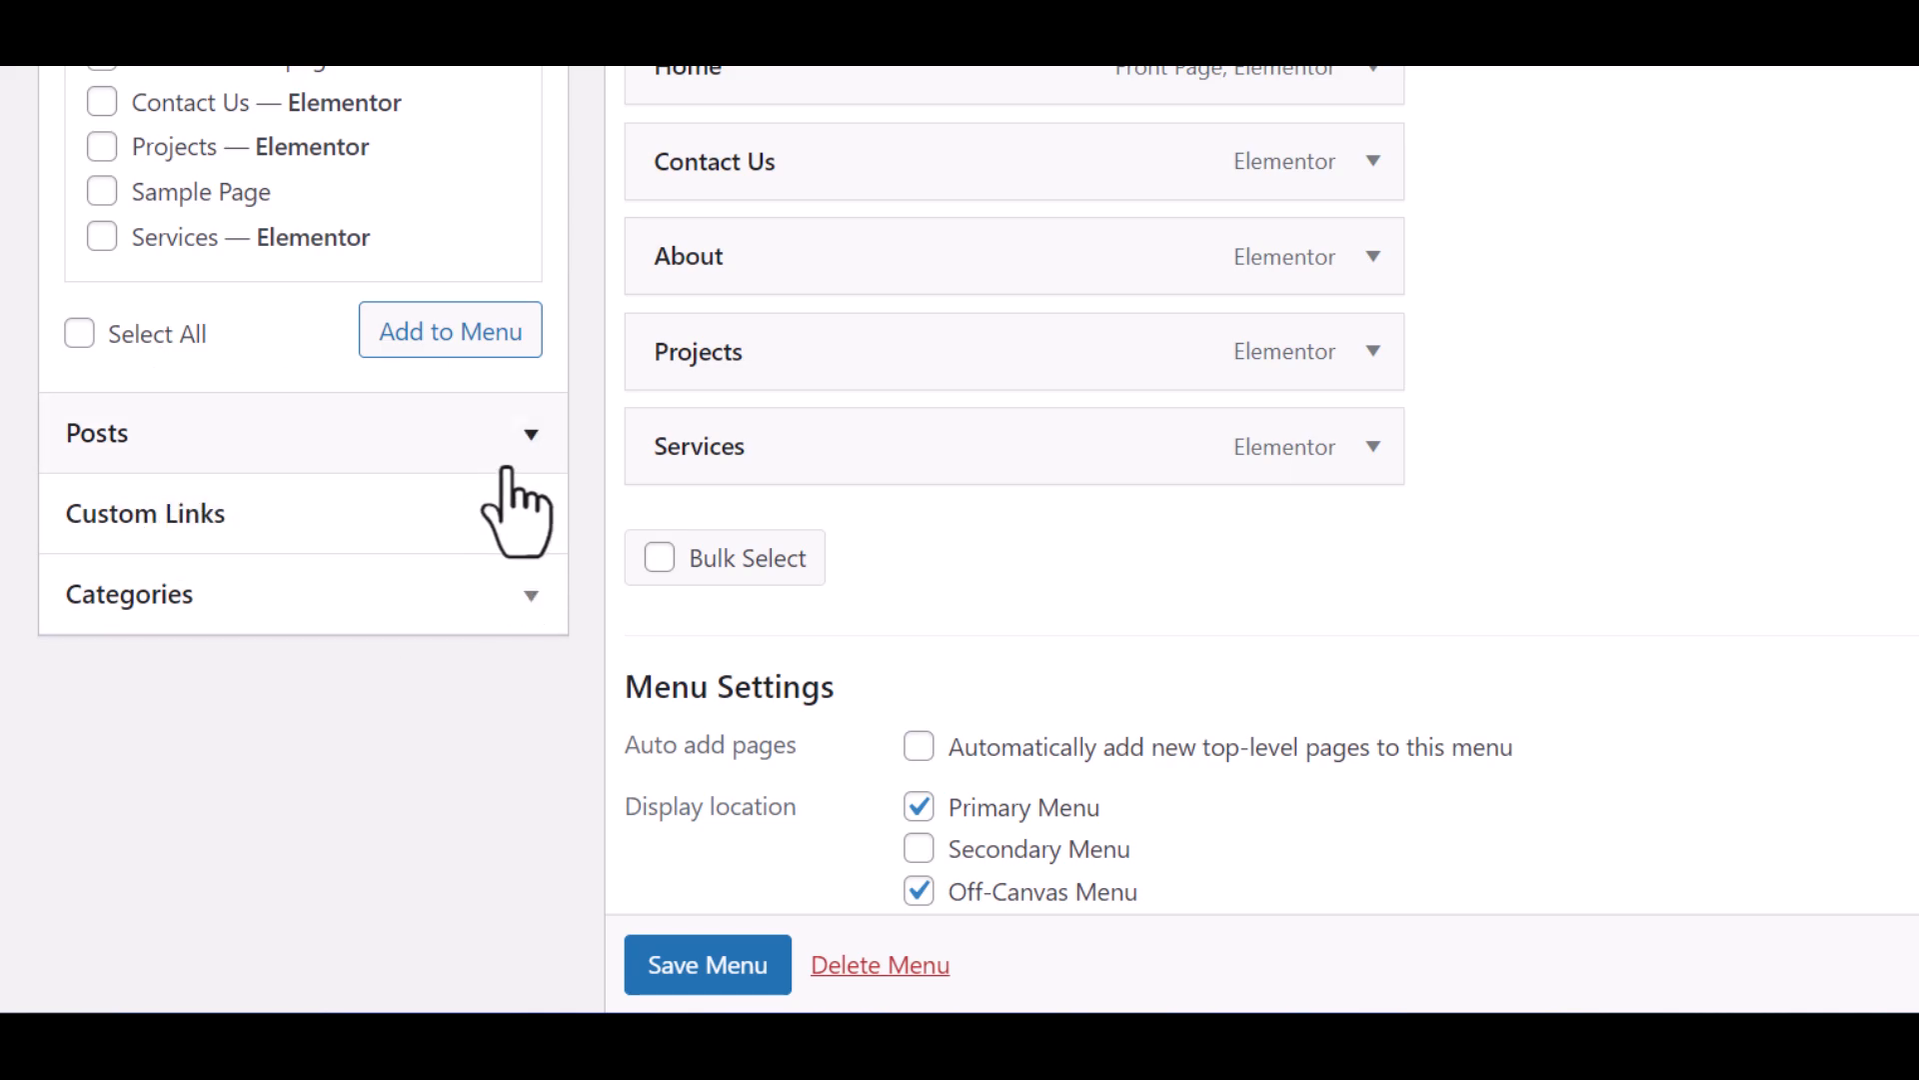
scroll(689, 408, "up", 3)
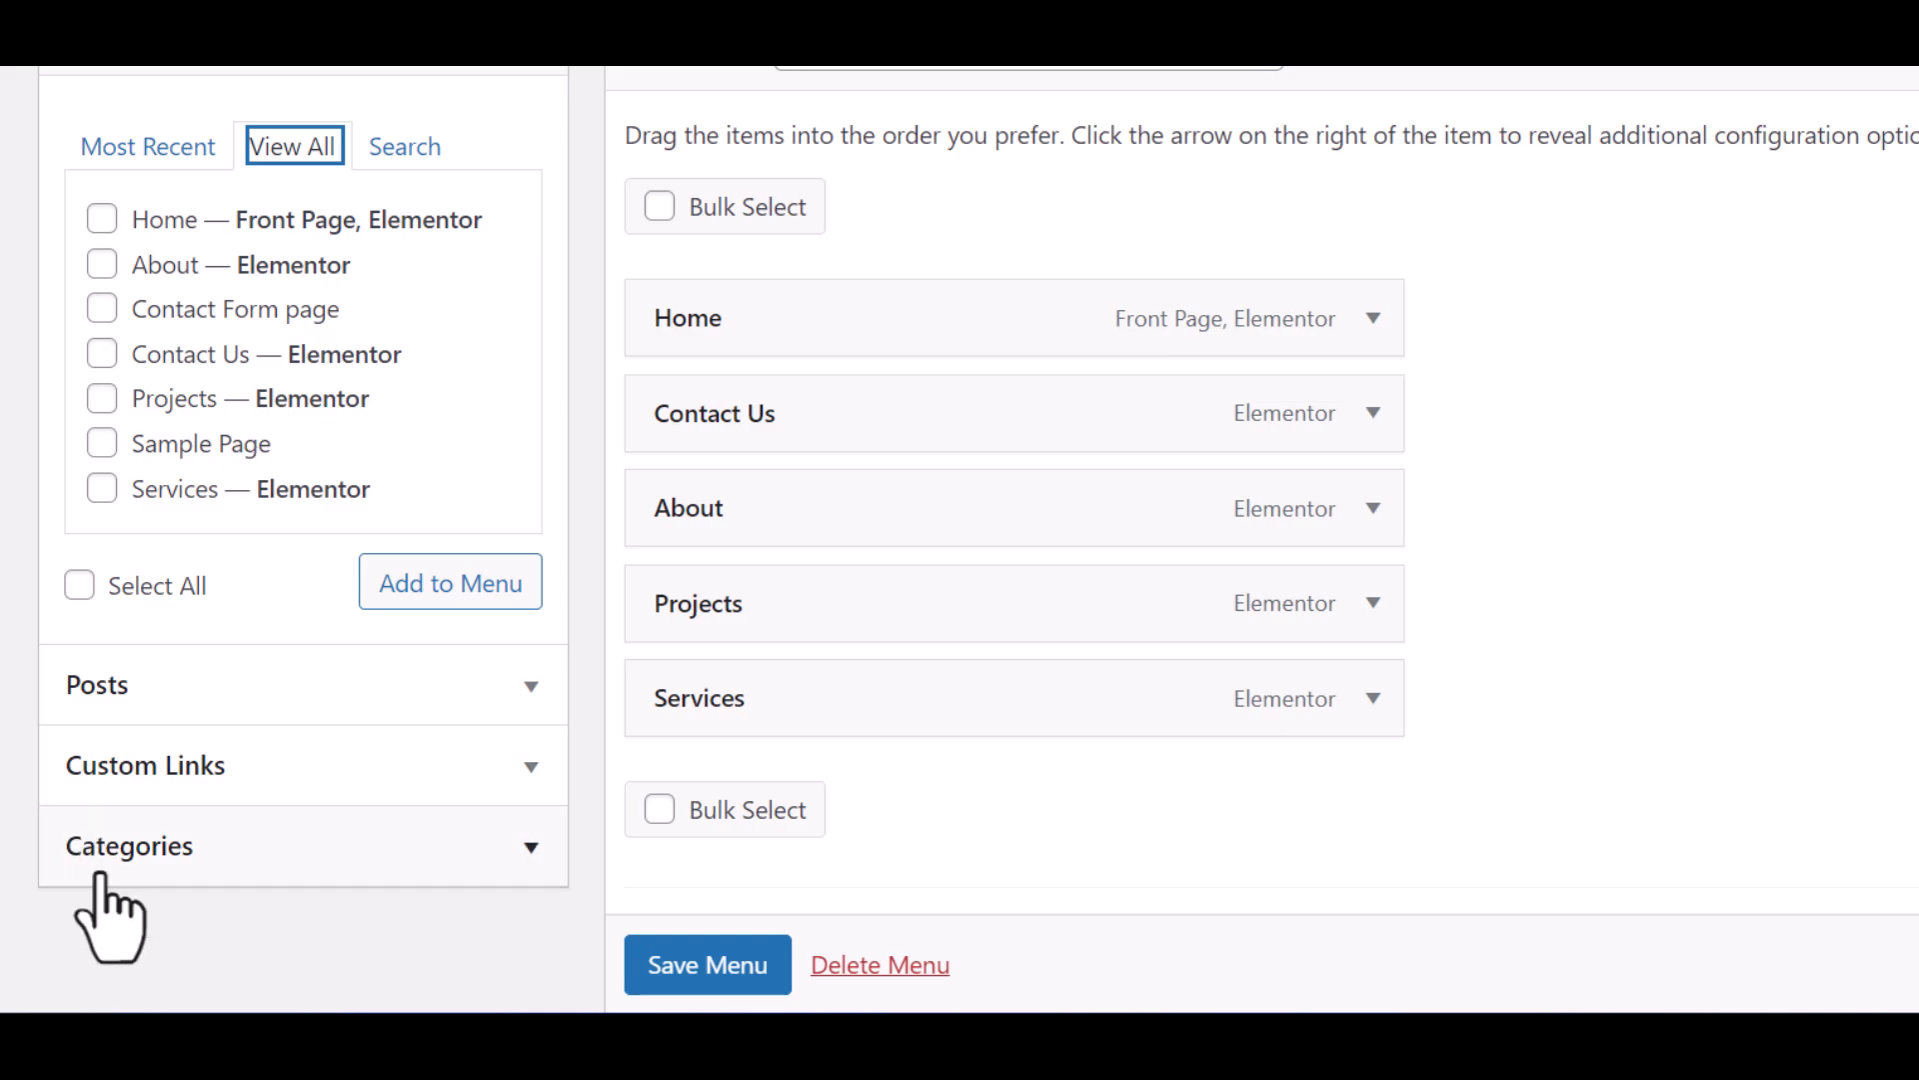
left_click(272, 772)
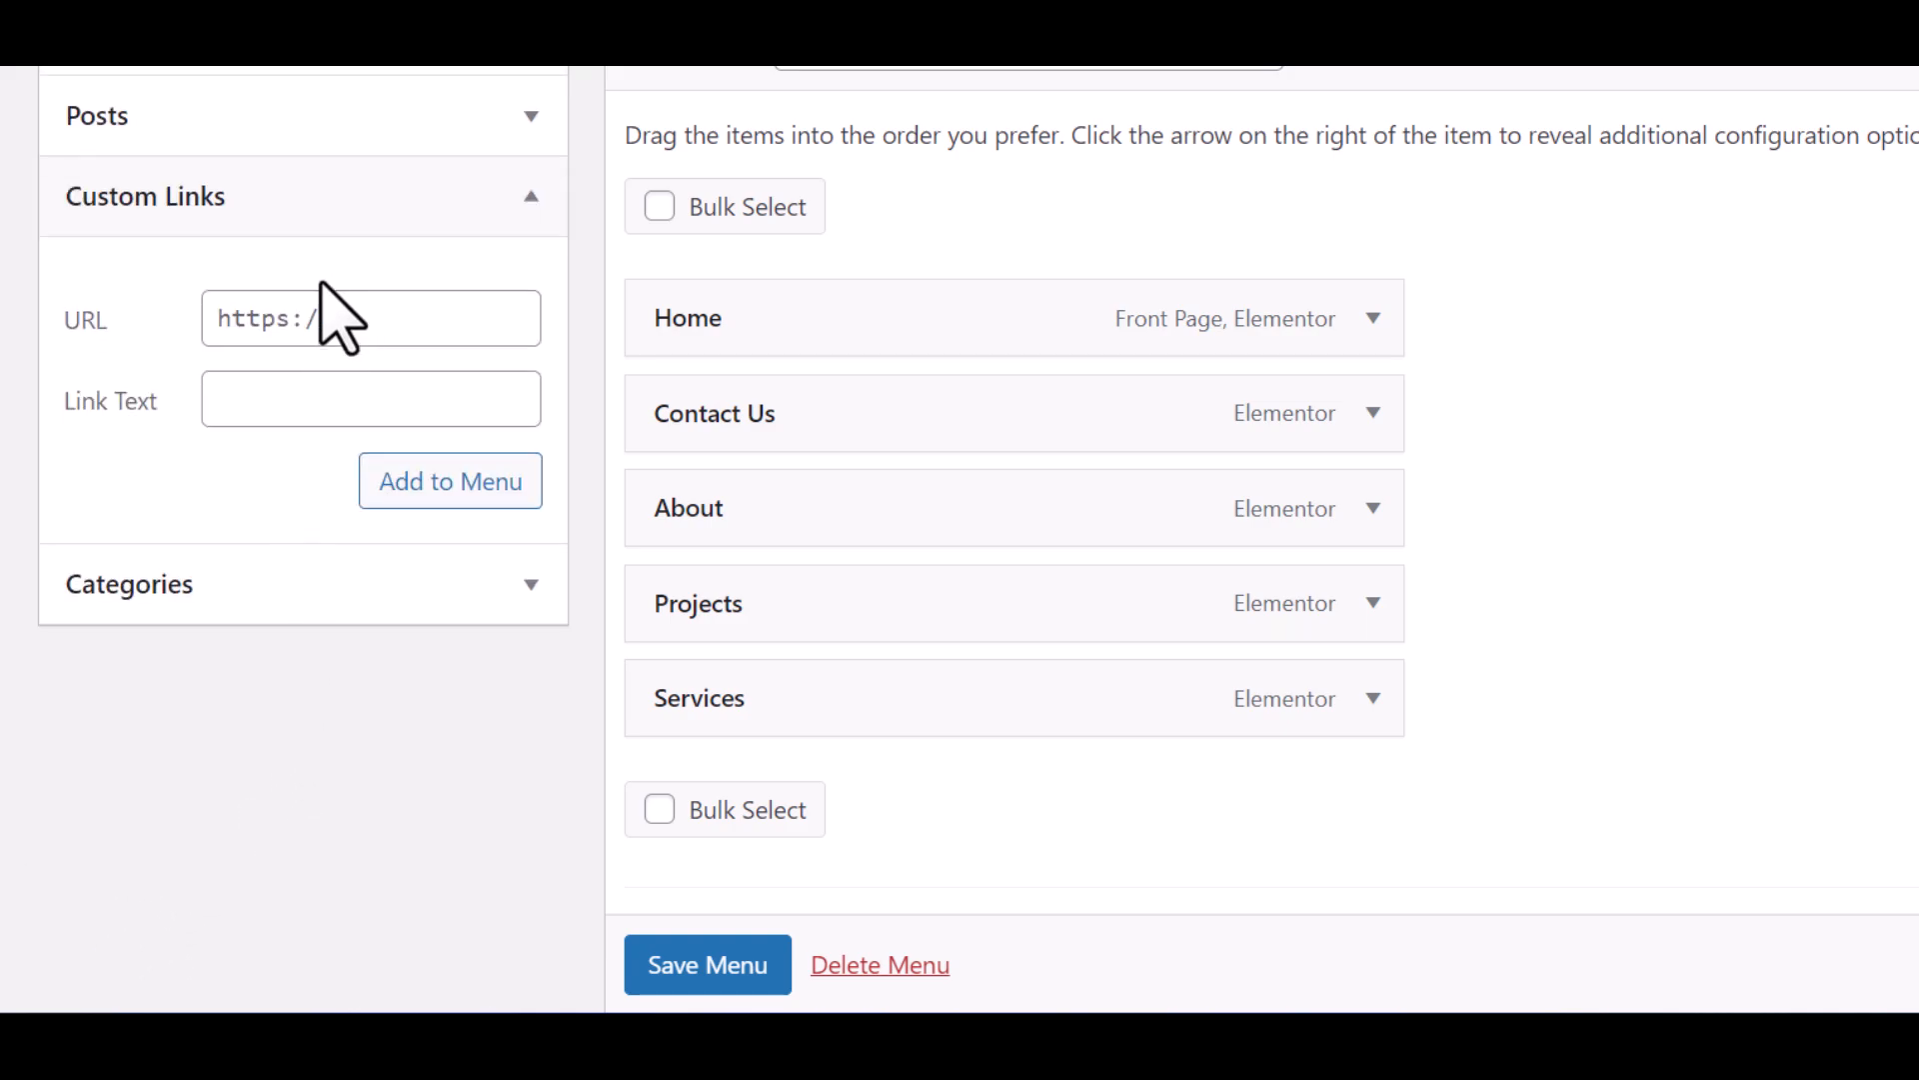
left_click(306, 321)
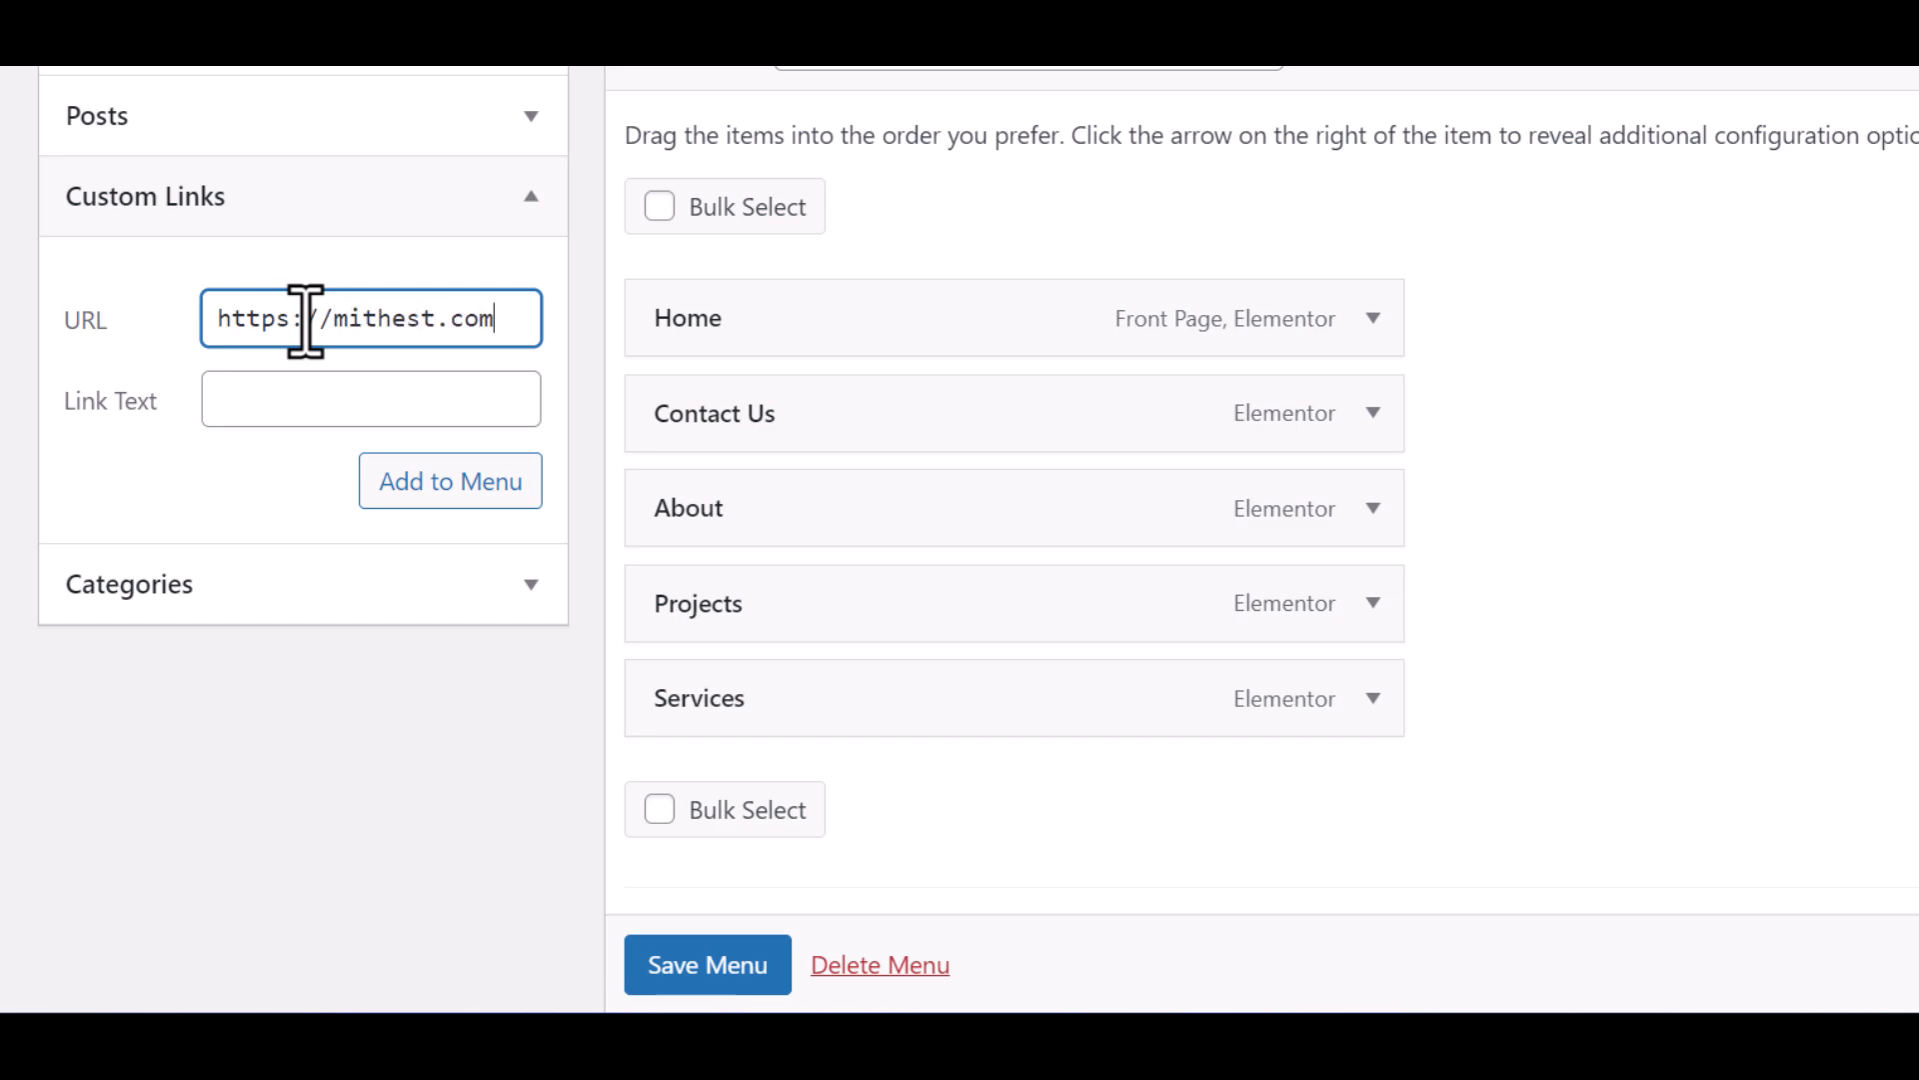
type("g")
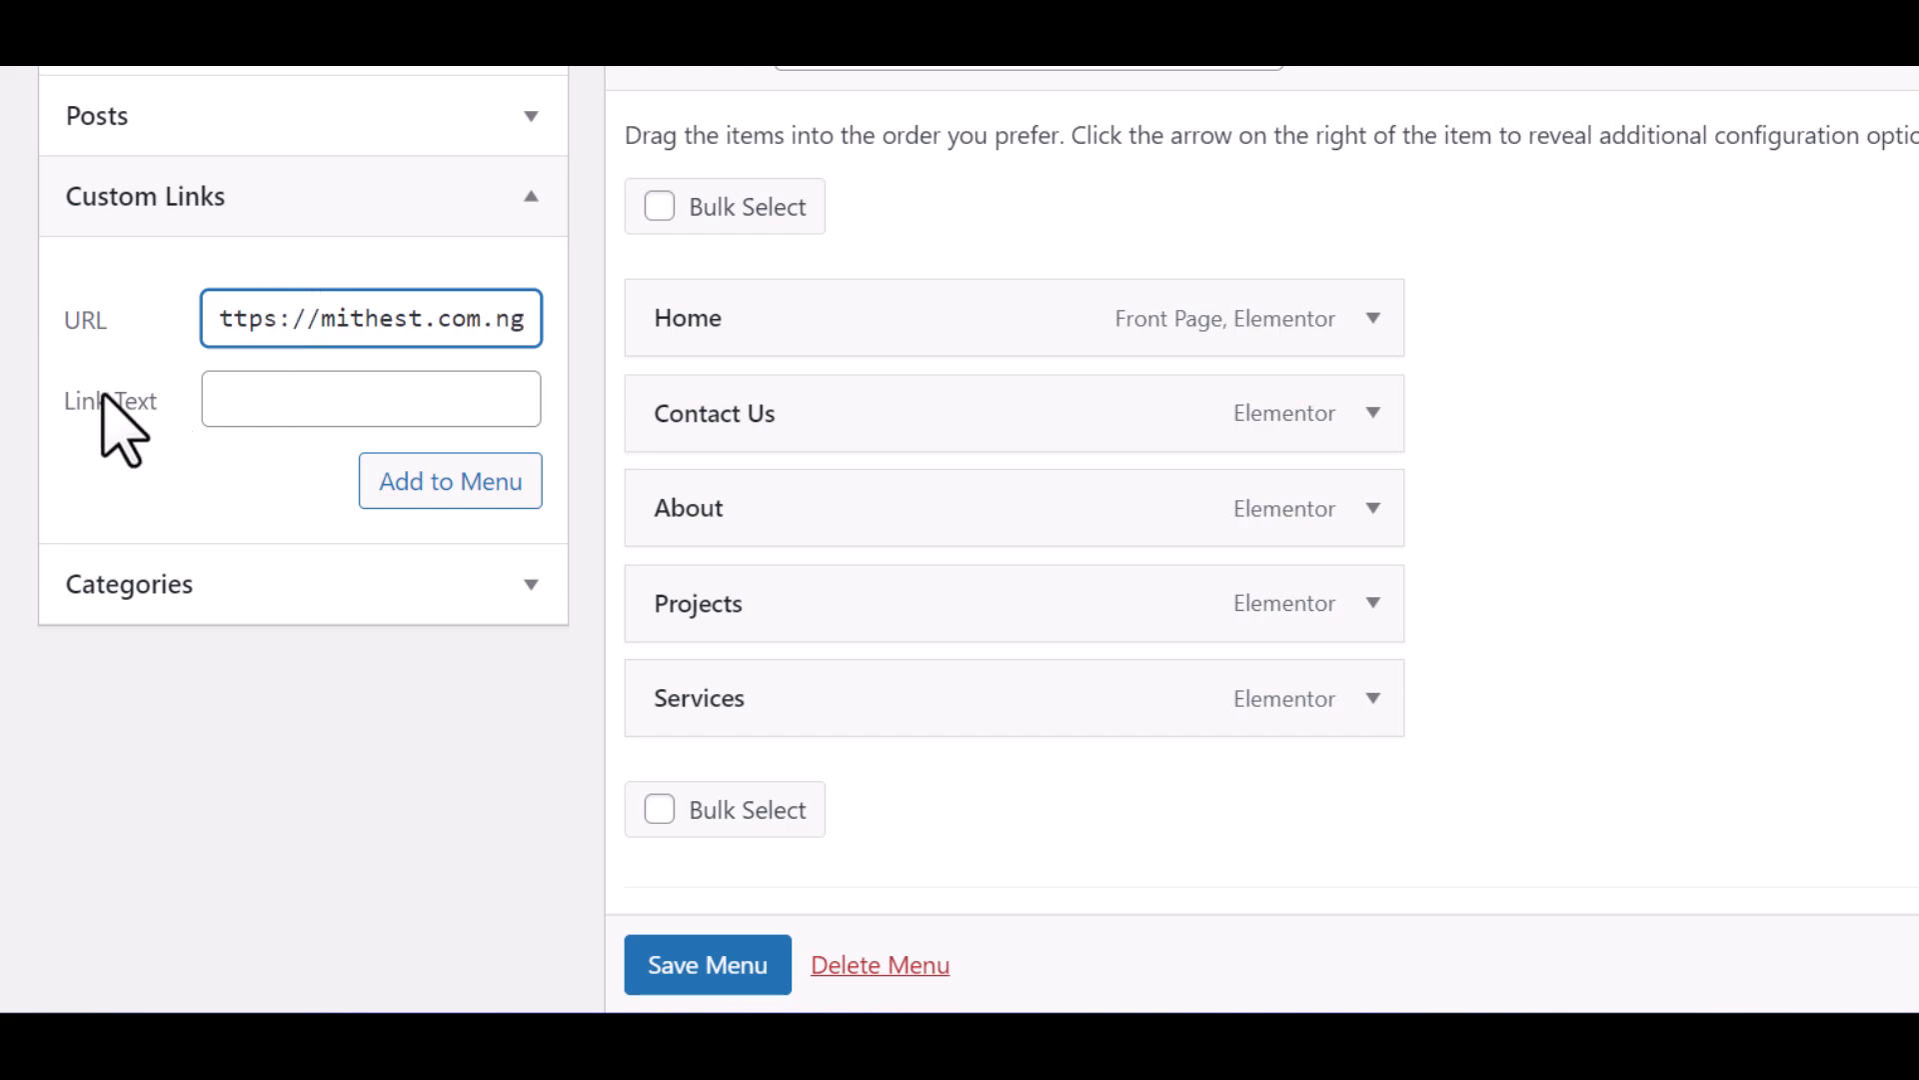
left_click(262, 408)
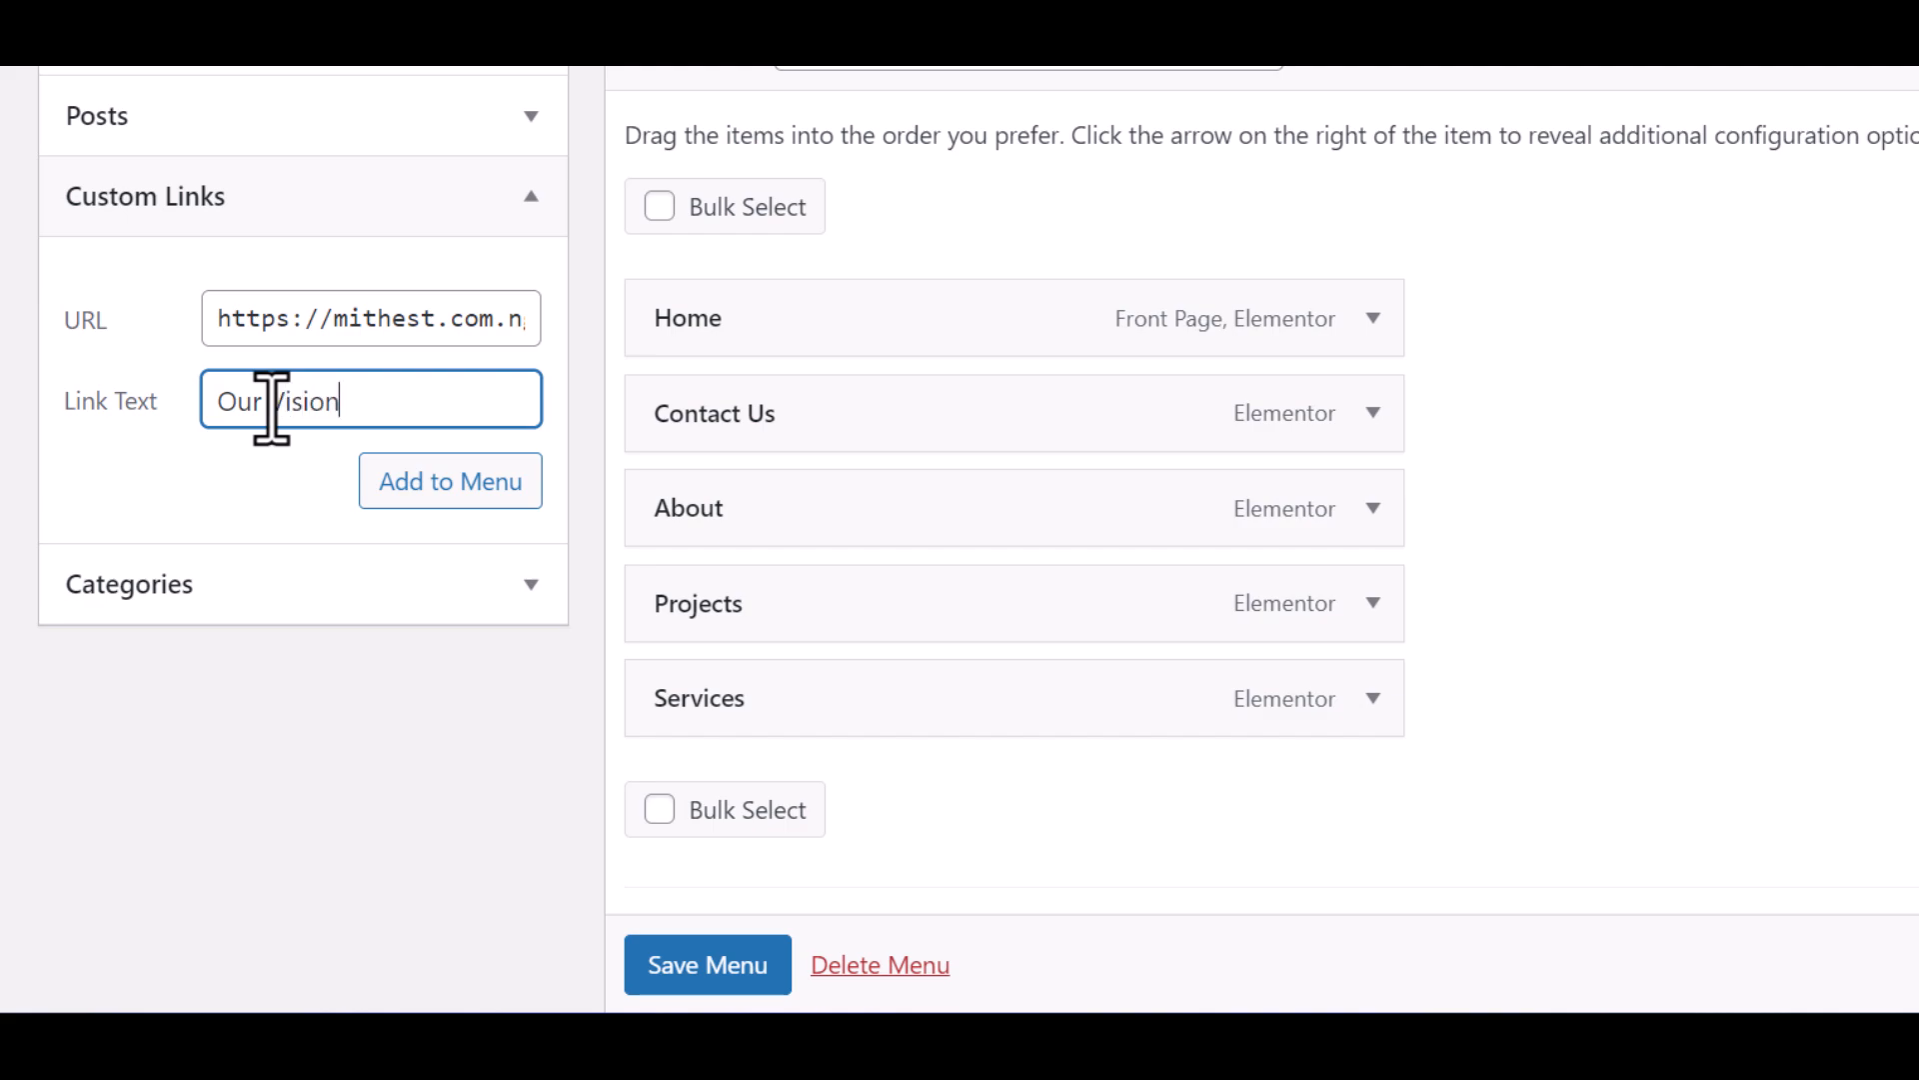
left_click(414, 486)
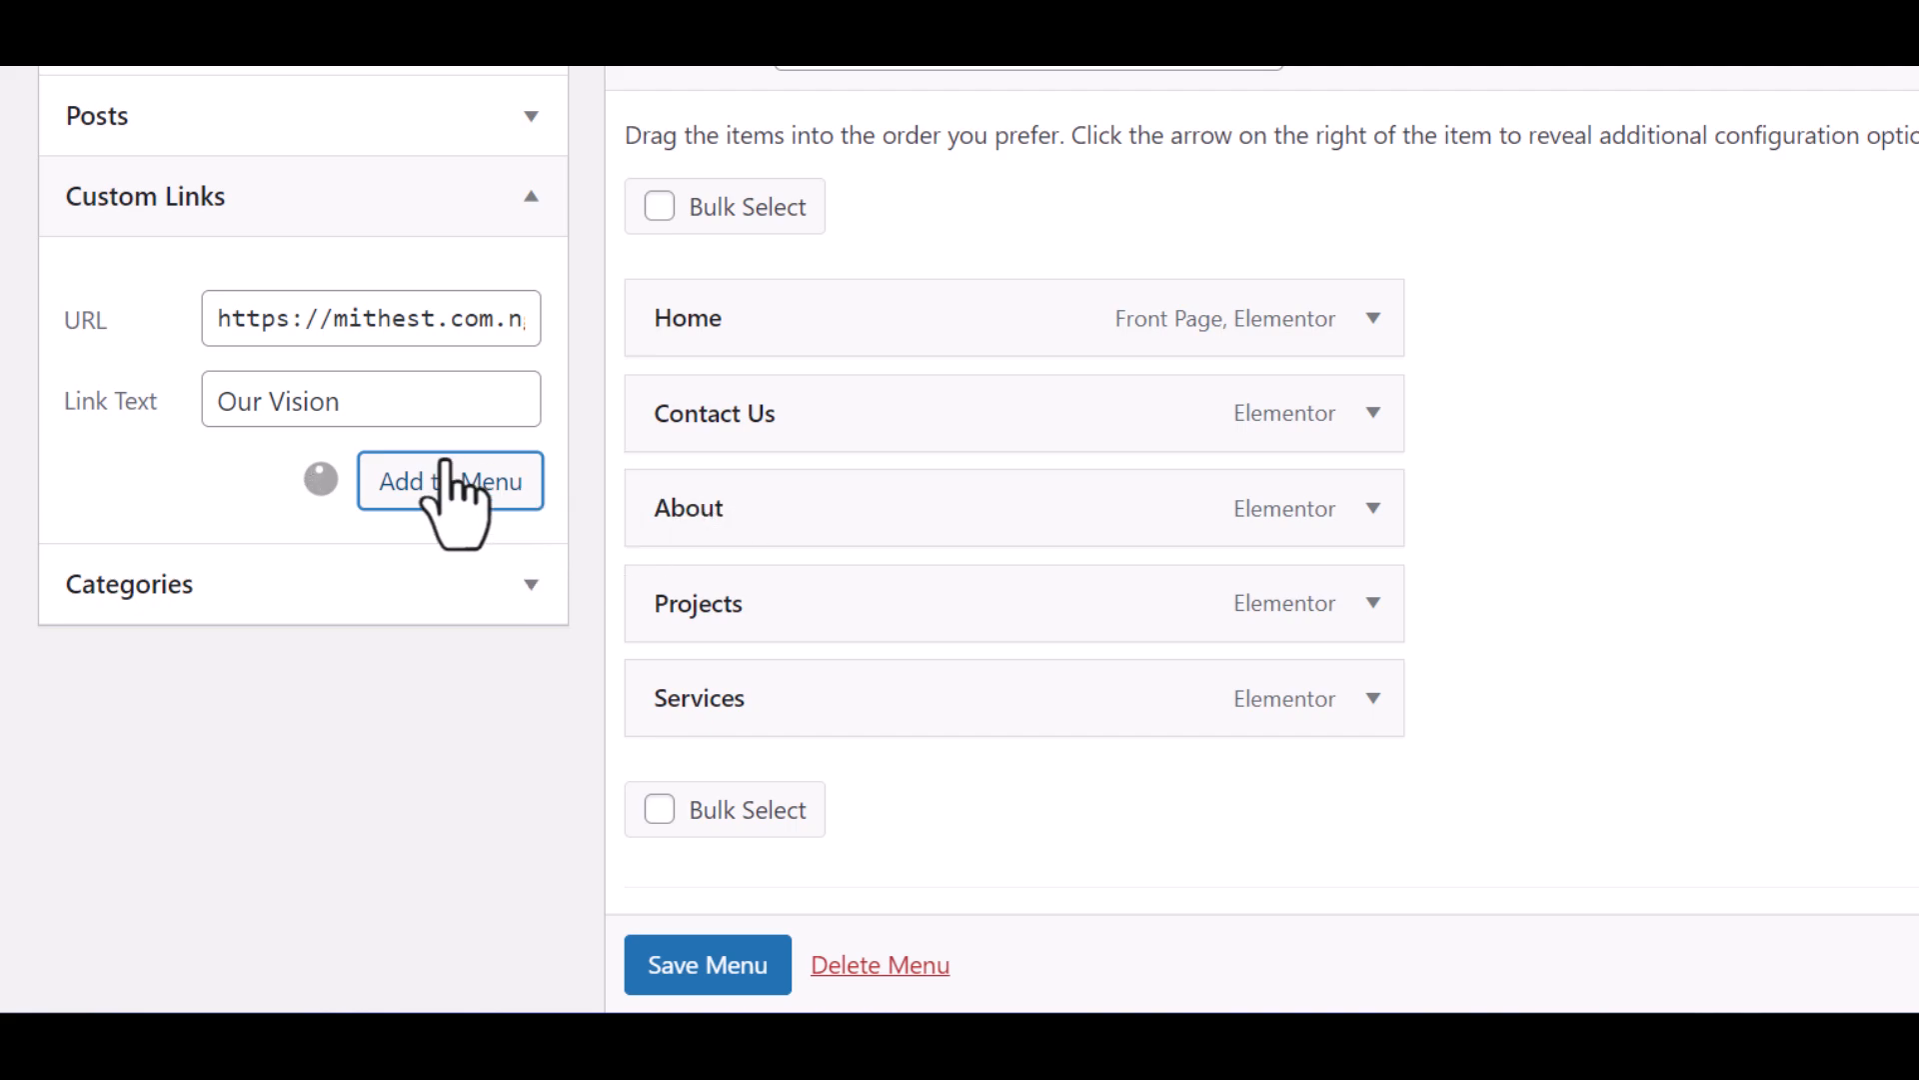
Move the Our Vision item directly below About and nest it as a sub item of About.
scroll(814, 729, "down", 2)
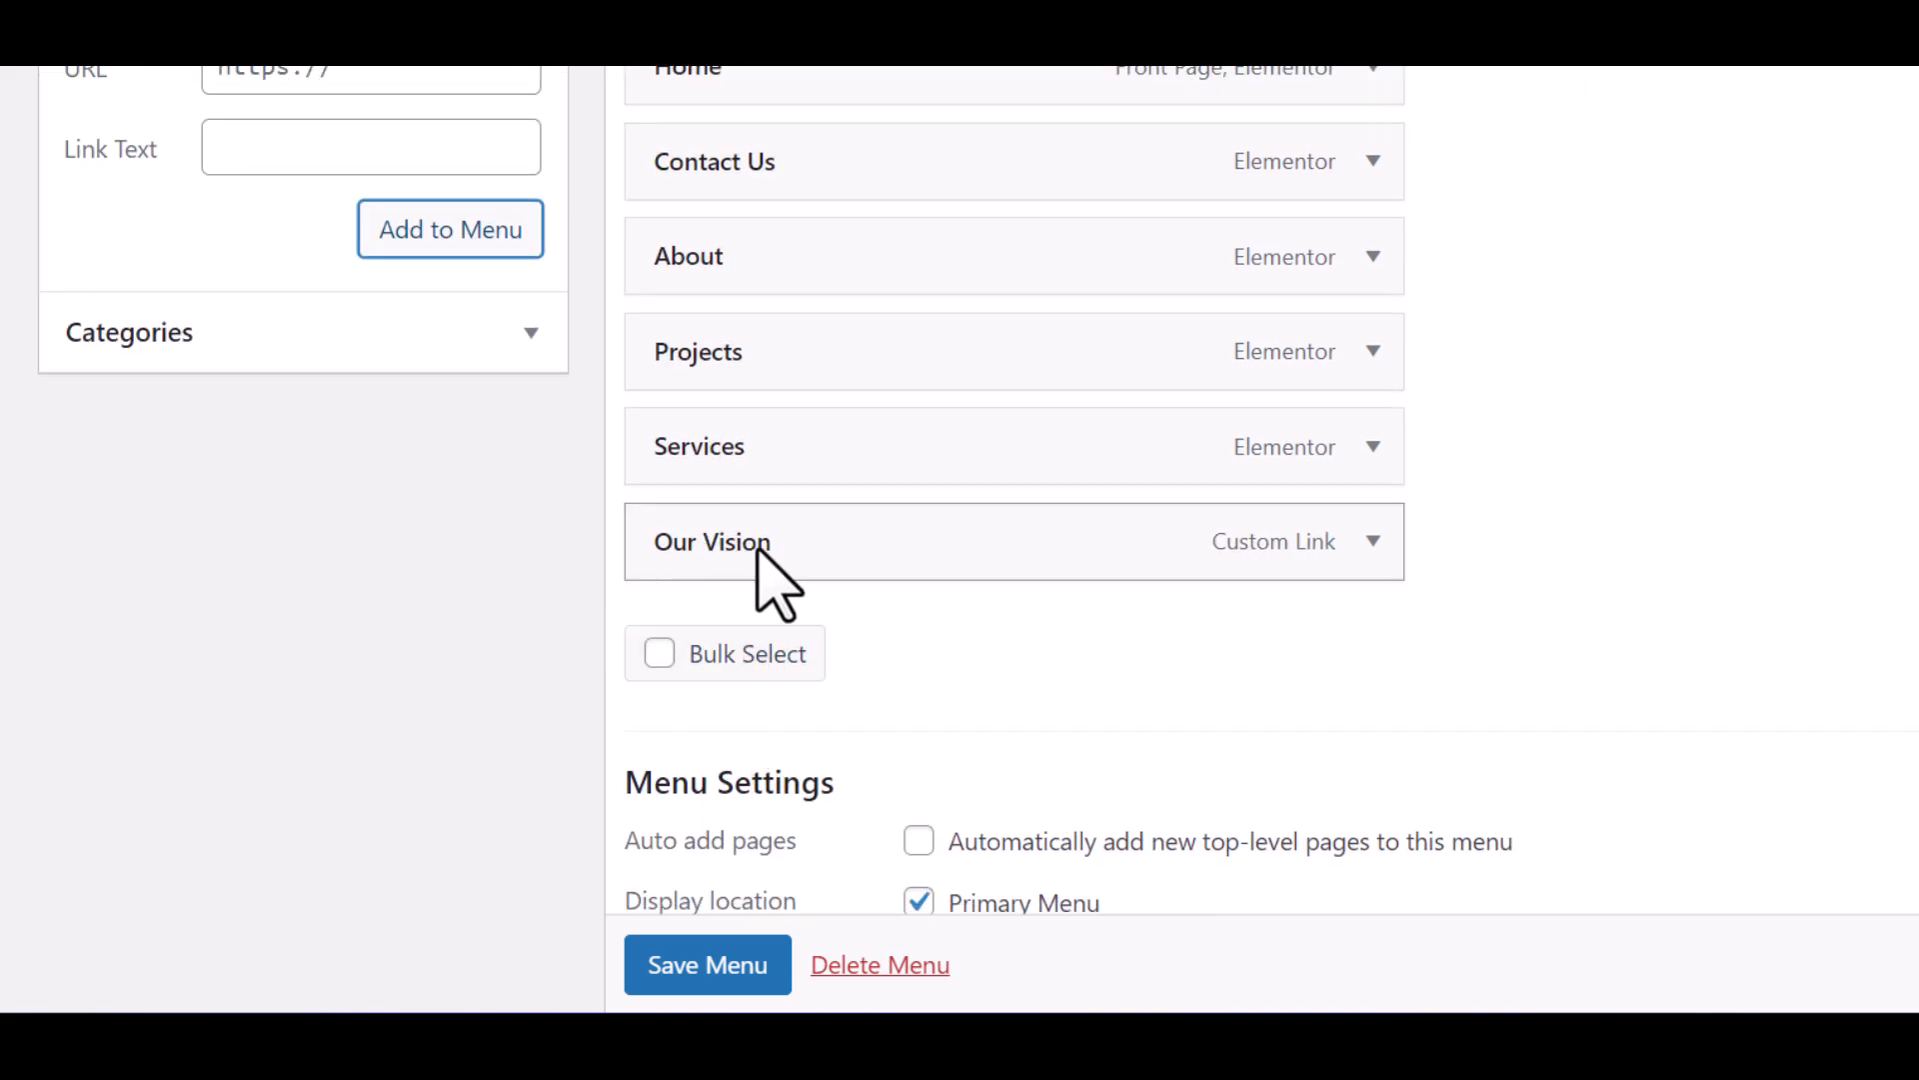
scroll(771, 463, "up", 2)
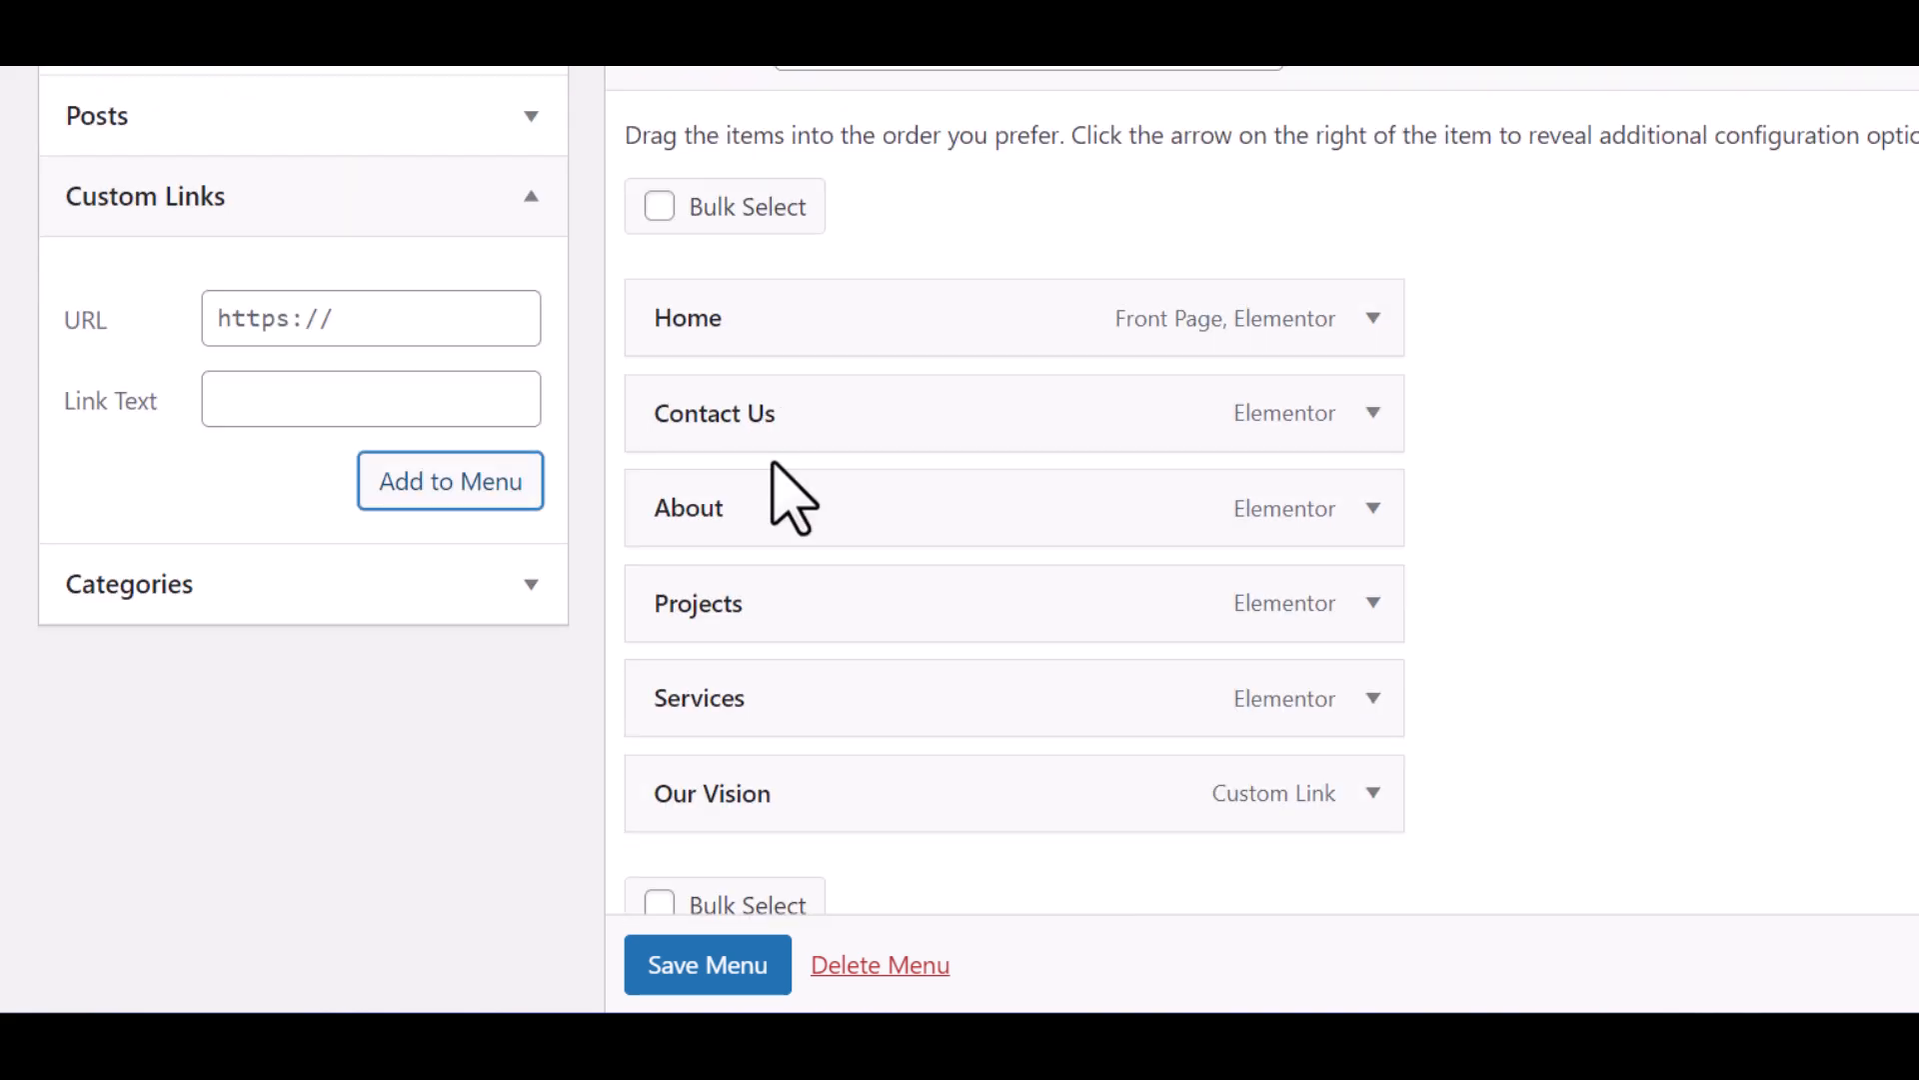
scroll(739, 560, "down", 2)
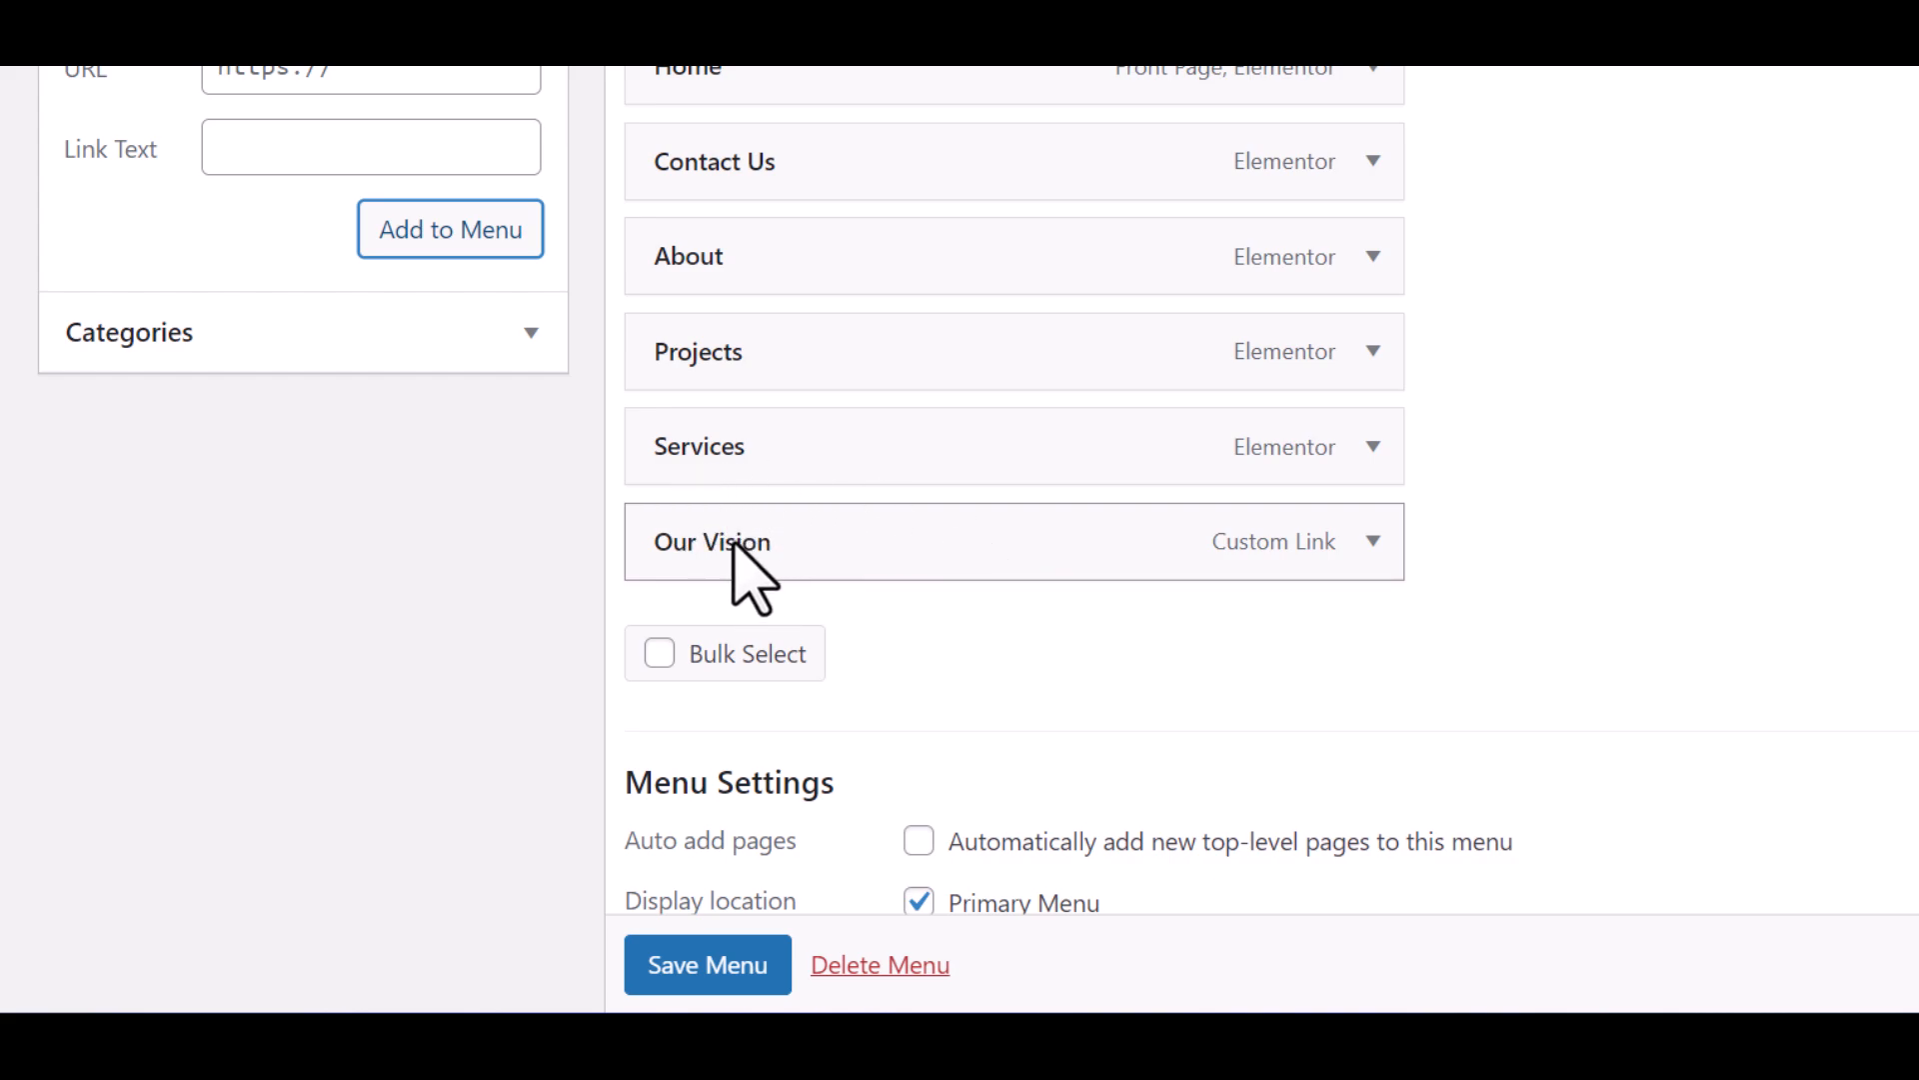
left_click_drag(639, 561, 720, 340)
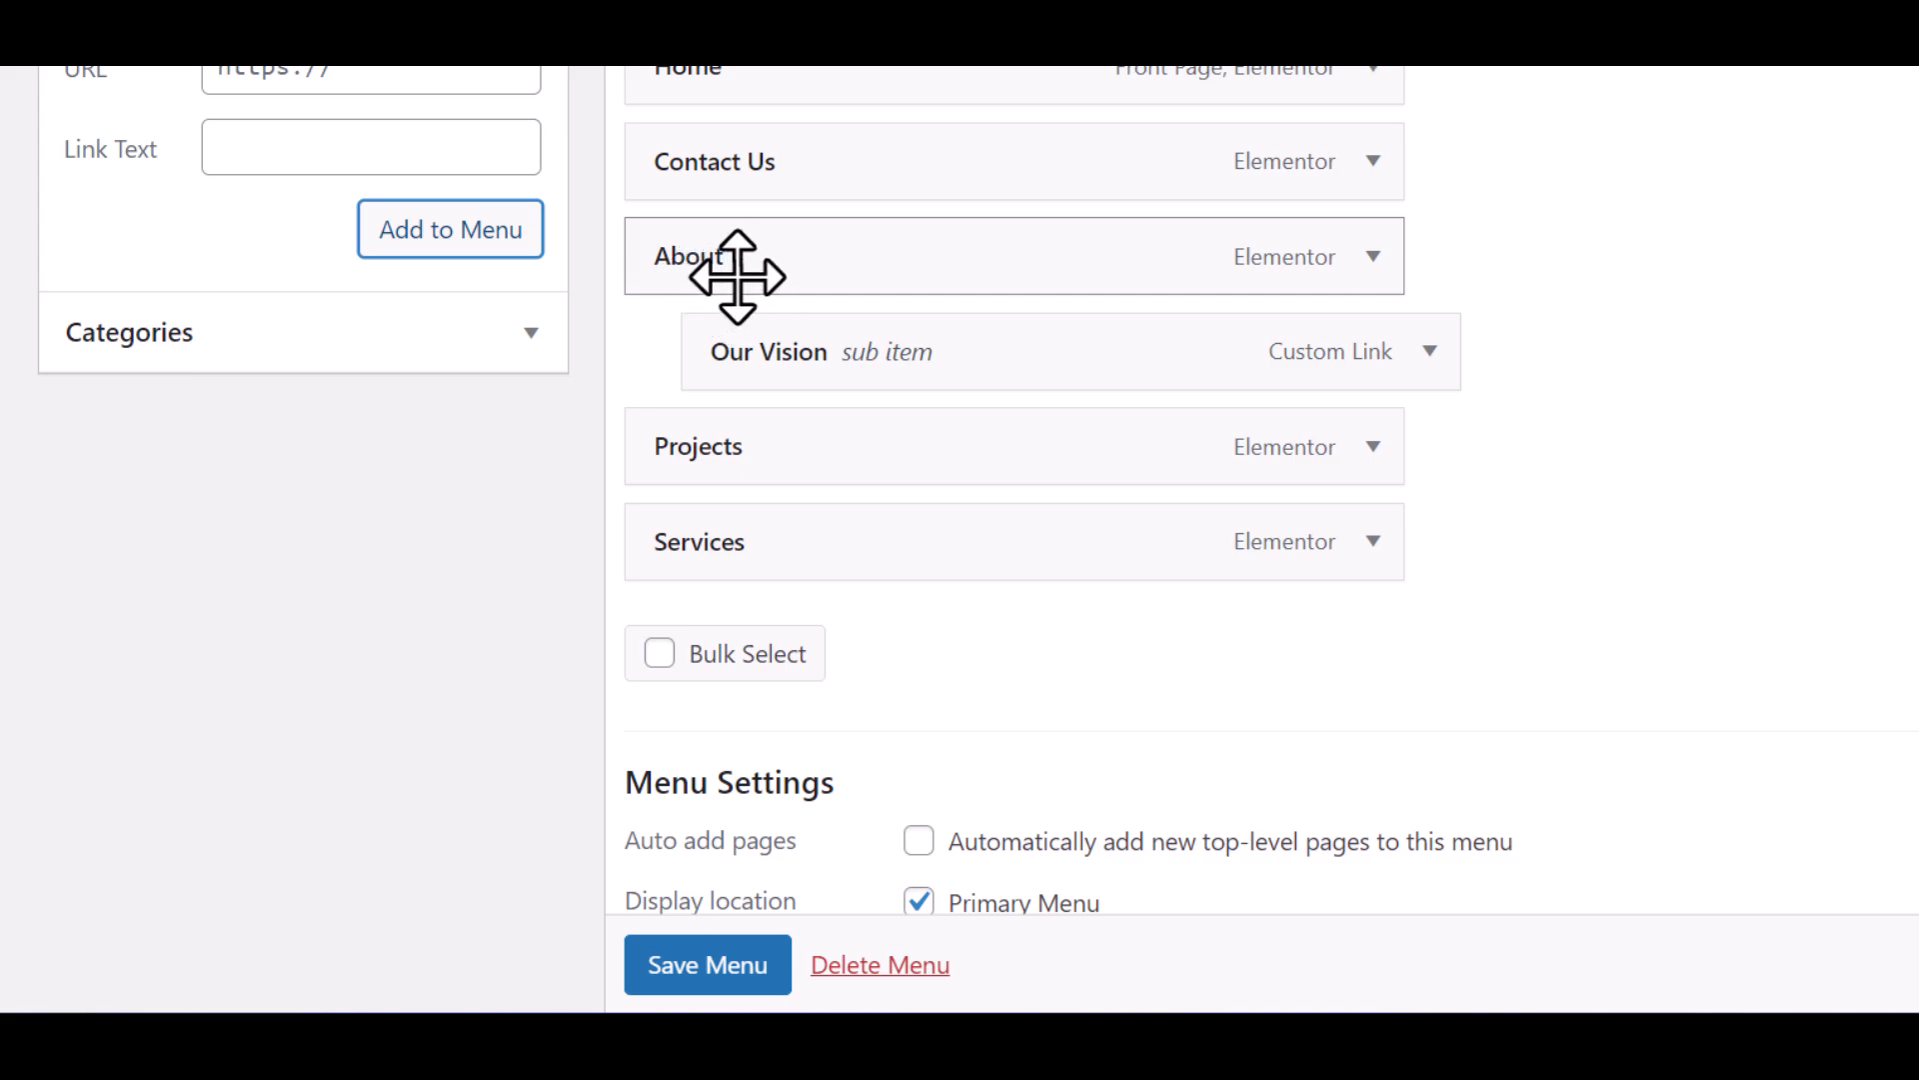
Show all of the site's posts that can be added to the Main Menu.
scroll(351, 265, "up", 3)
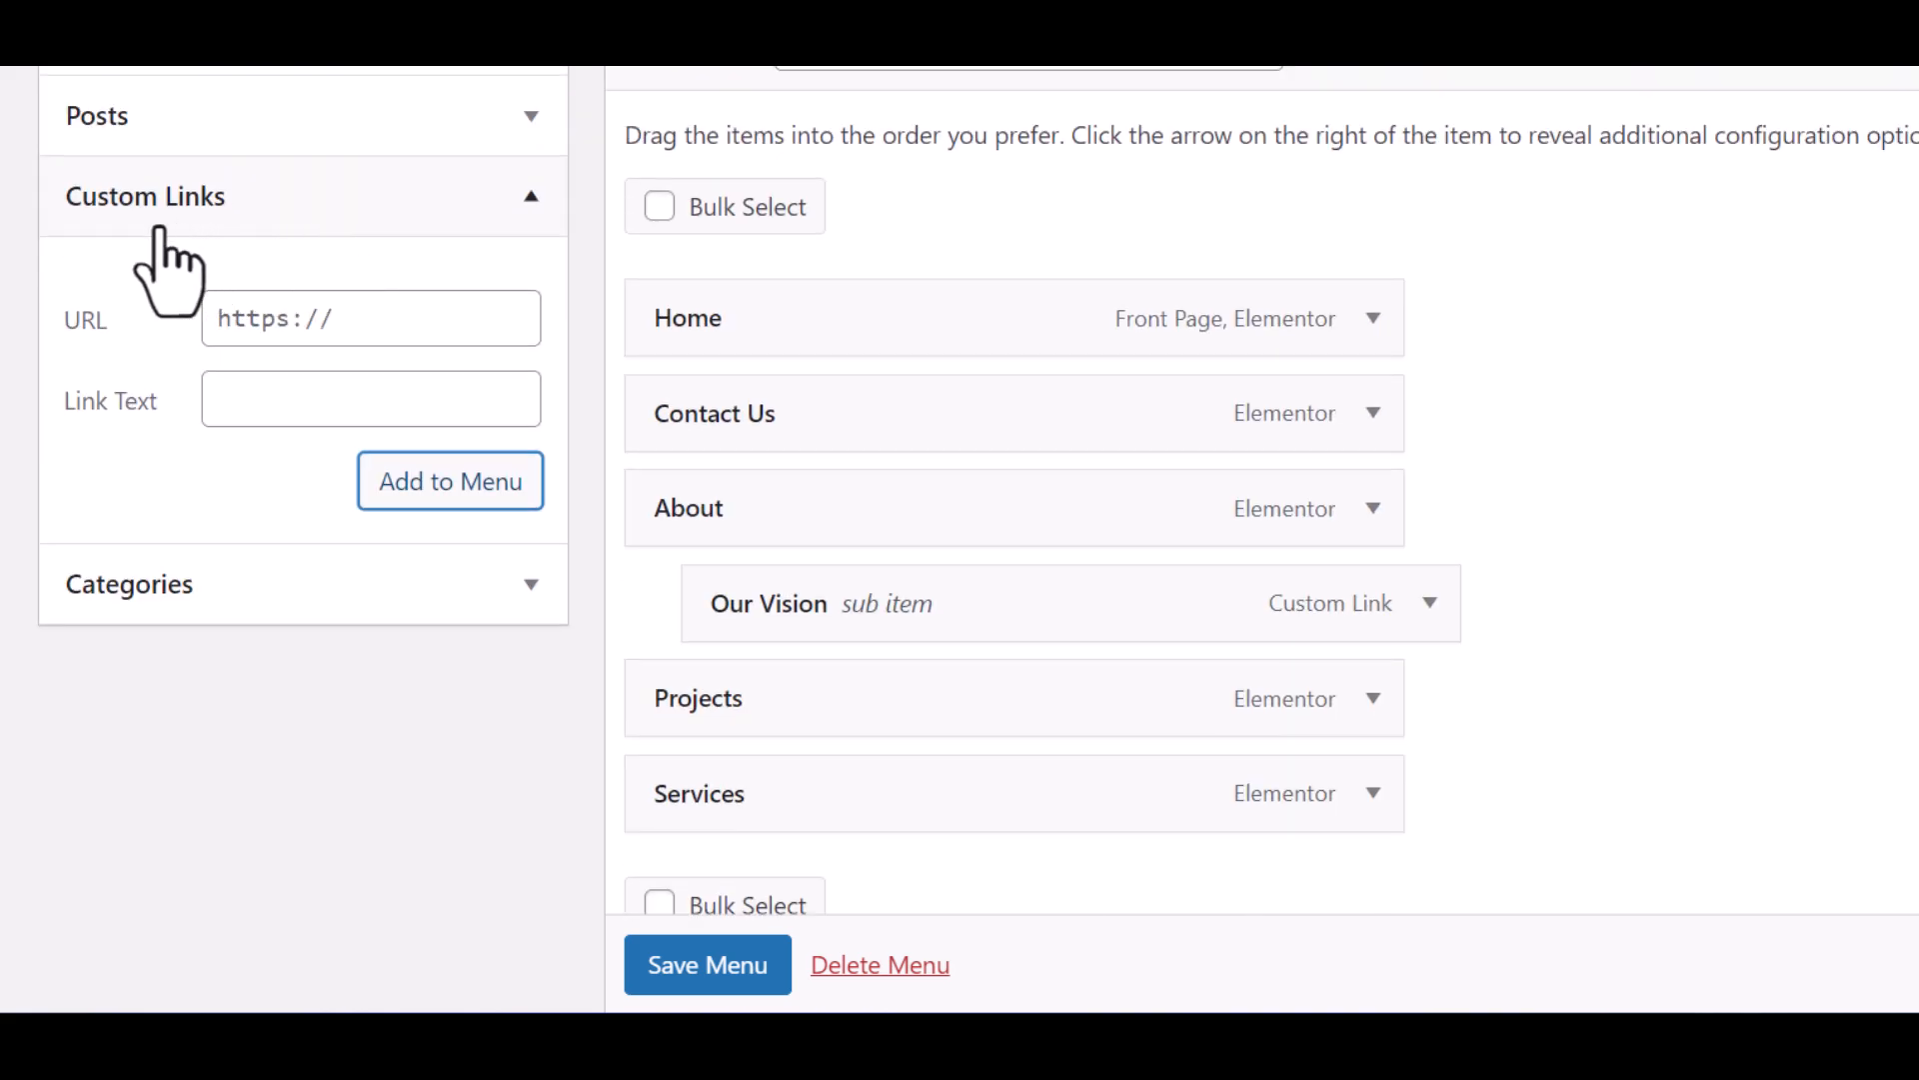
scroll(292, 326, "up", 3)
scroll(309, 309, "down", 3)
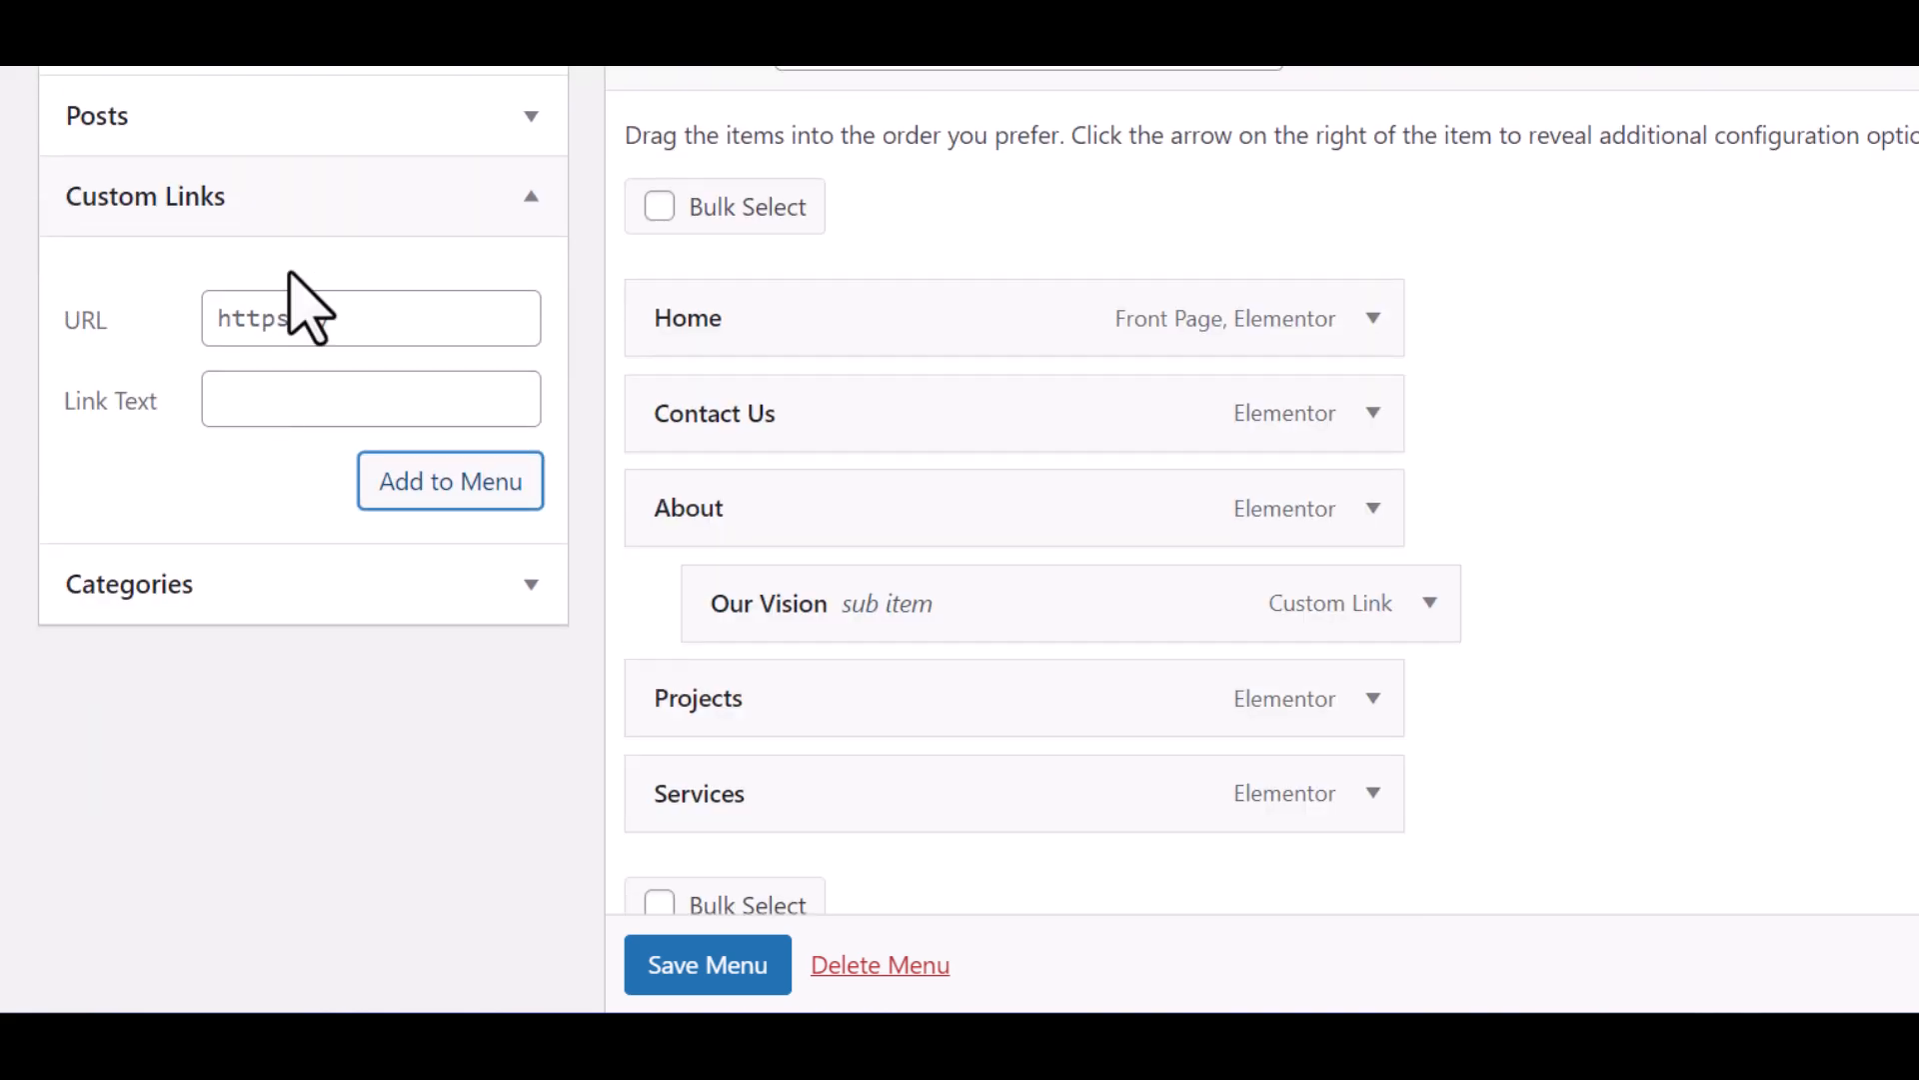
left_click(344, 124)
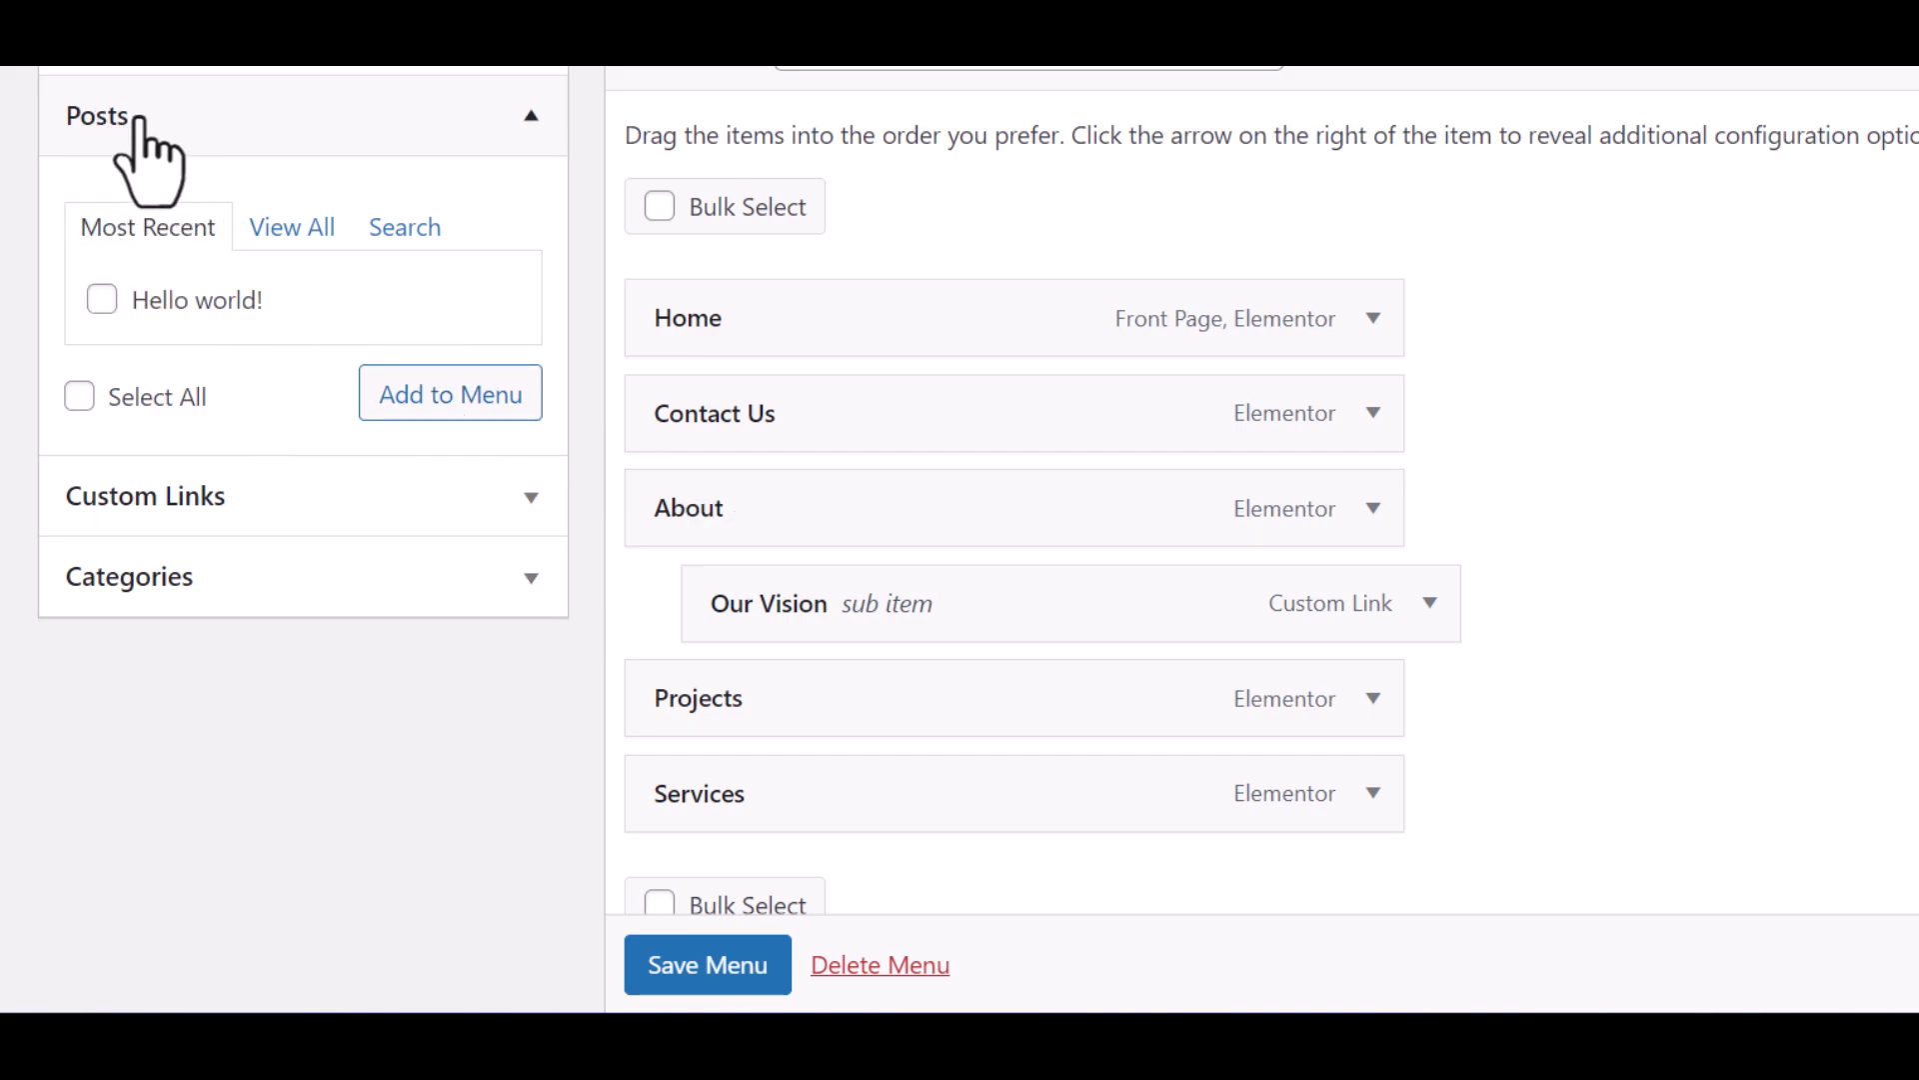
scroll(112, 135, "up", 3)
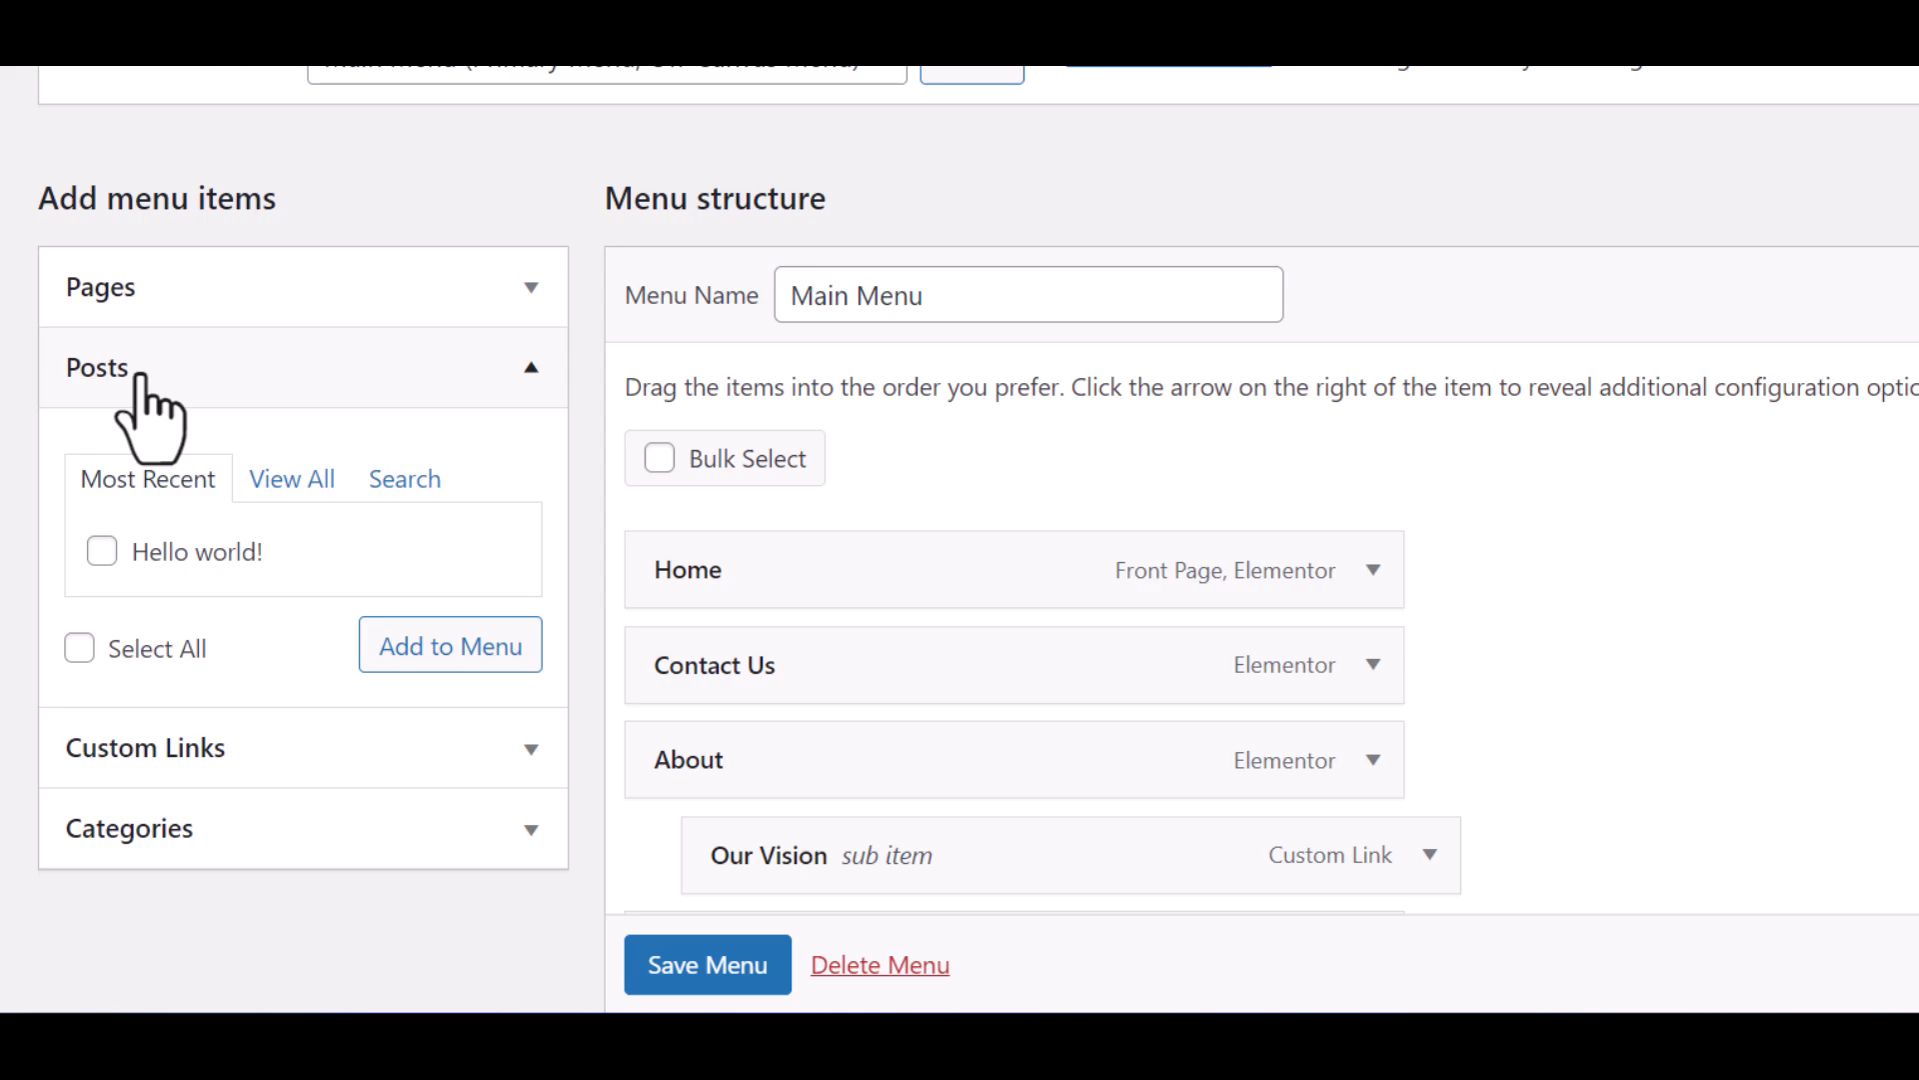
left_click(279, 482)
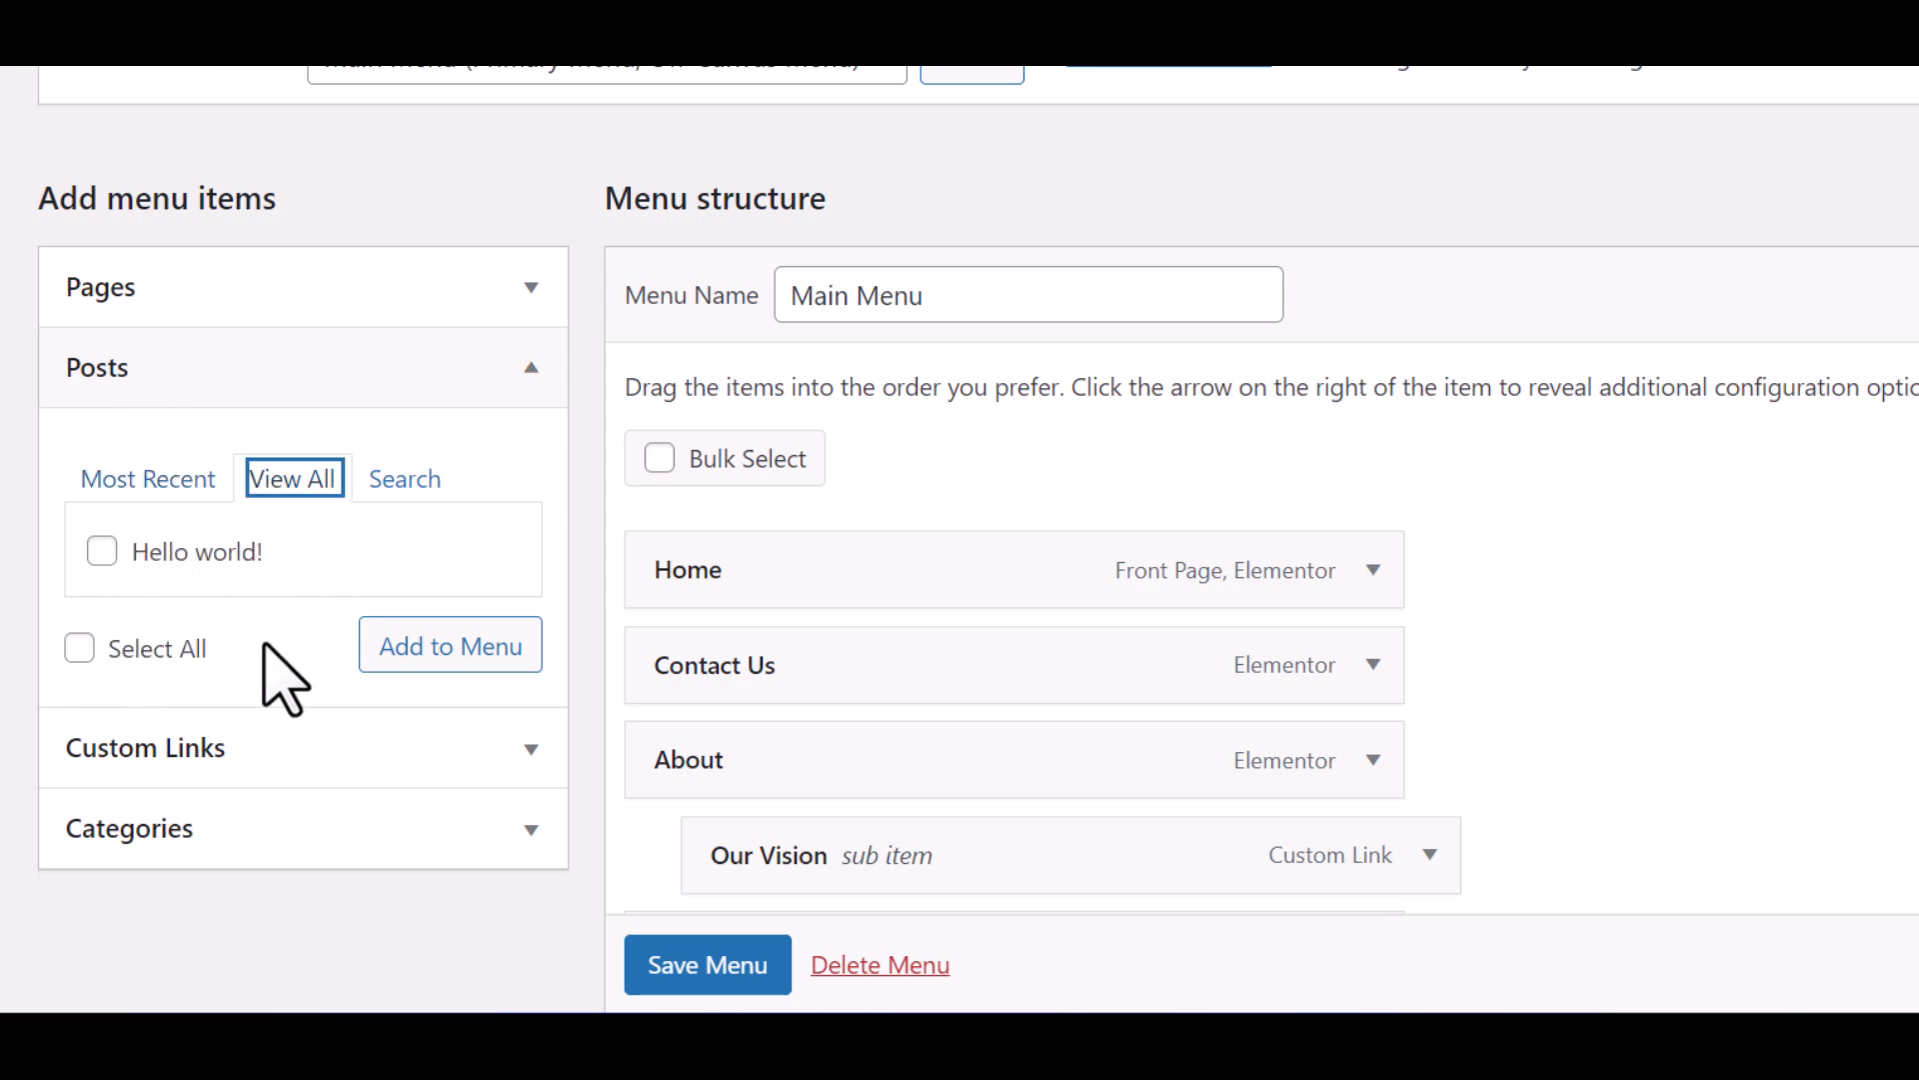
scroll(285, 682, "down", 3)
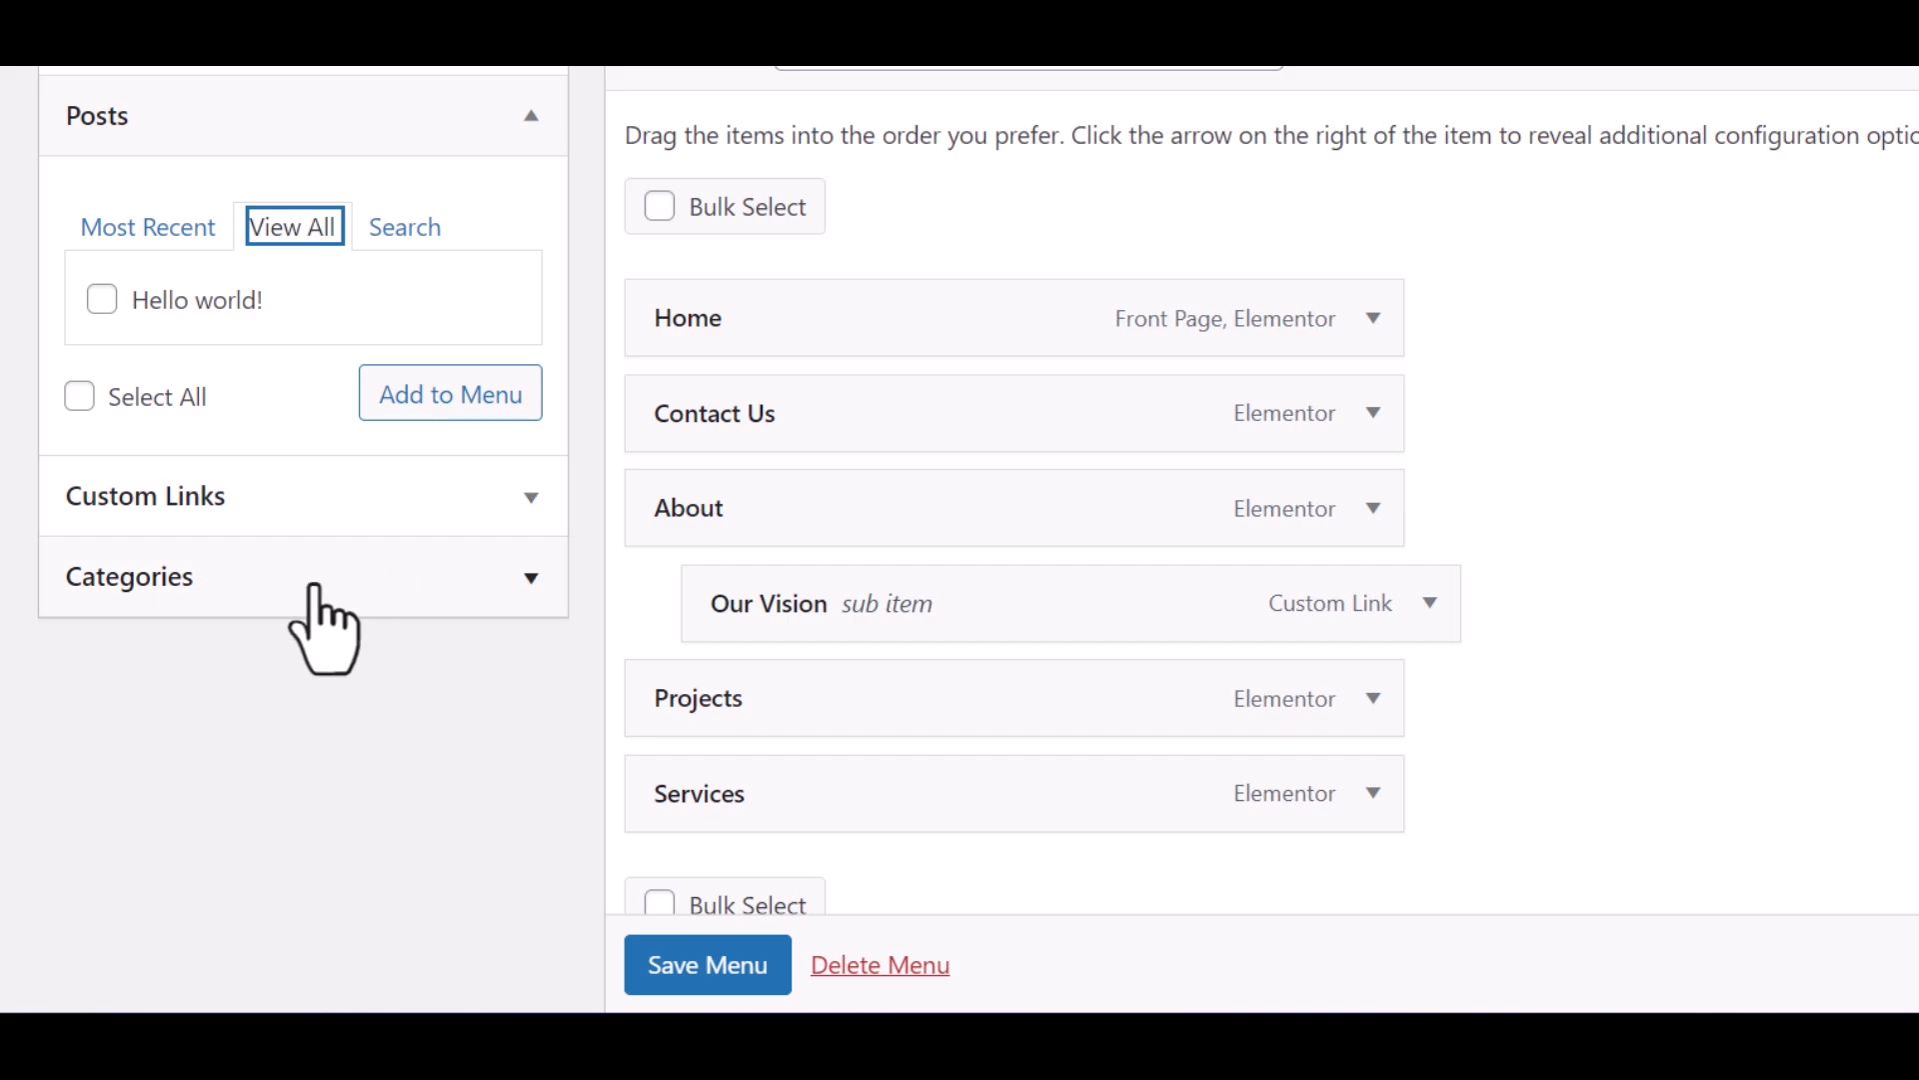
left_click(250, 505)
scroll(312, 345, "down", 3)
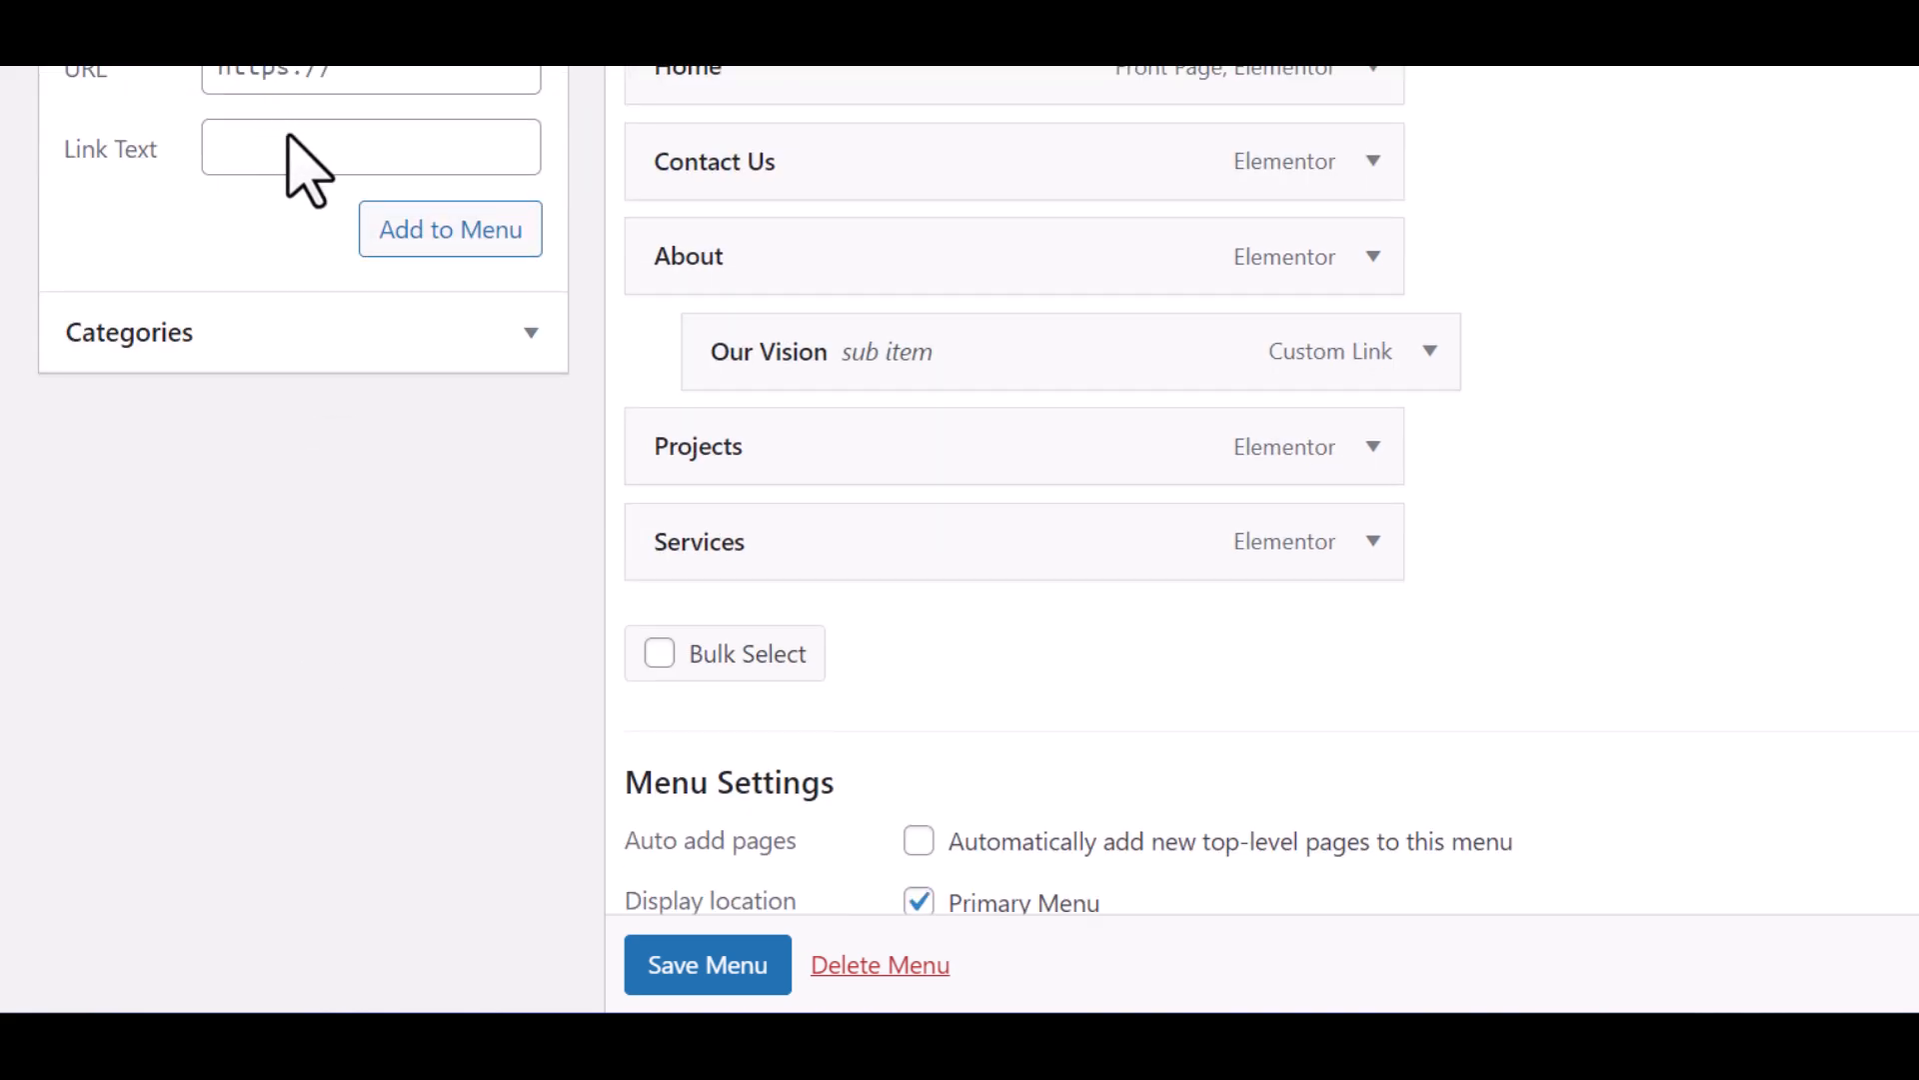
scroll(299, 165, "up", 3)
left_click(339, 333)
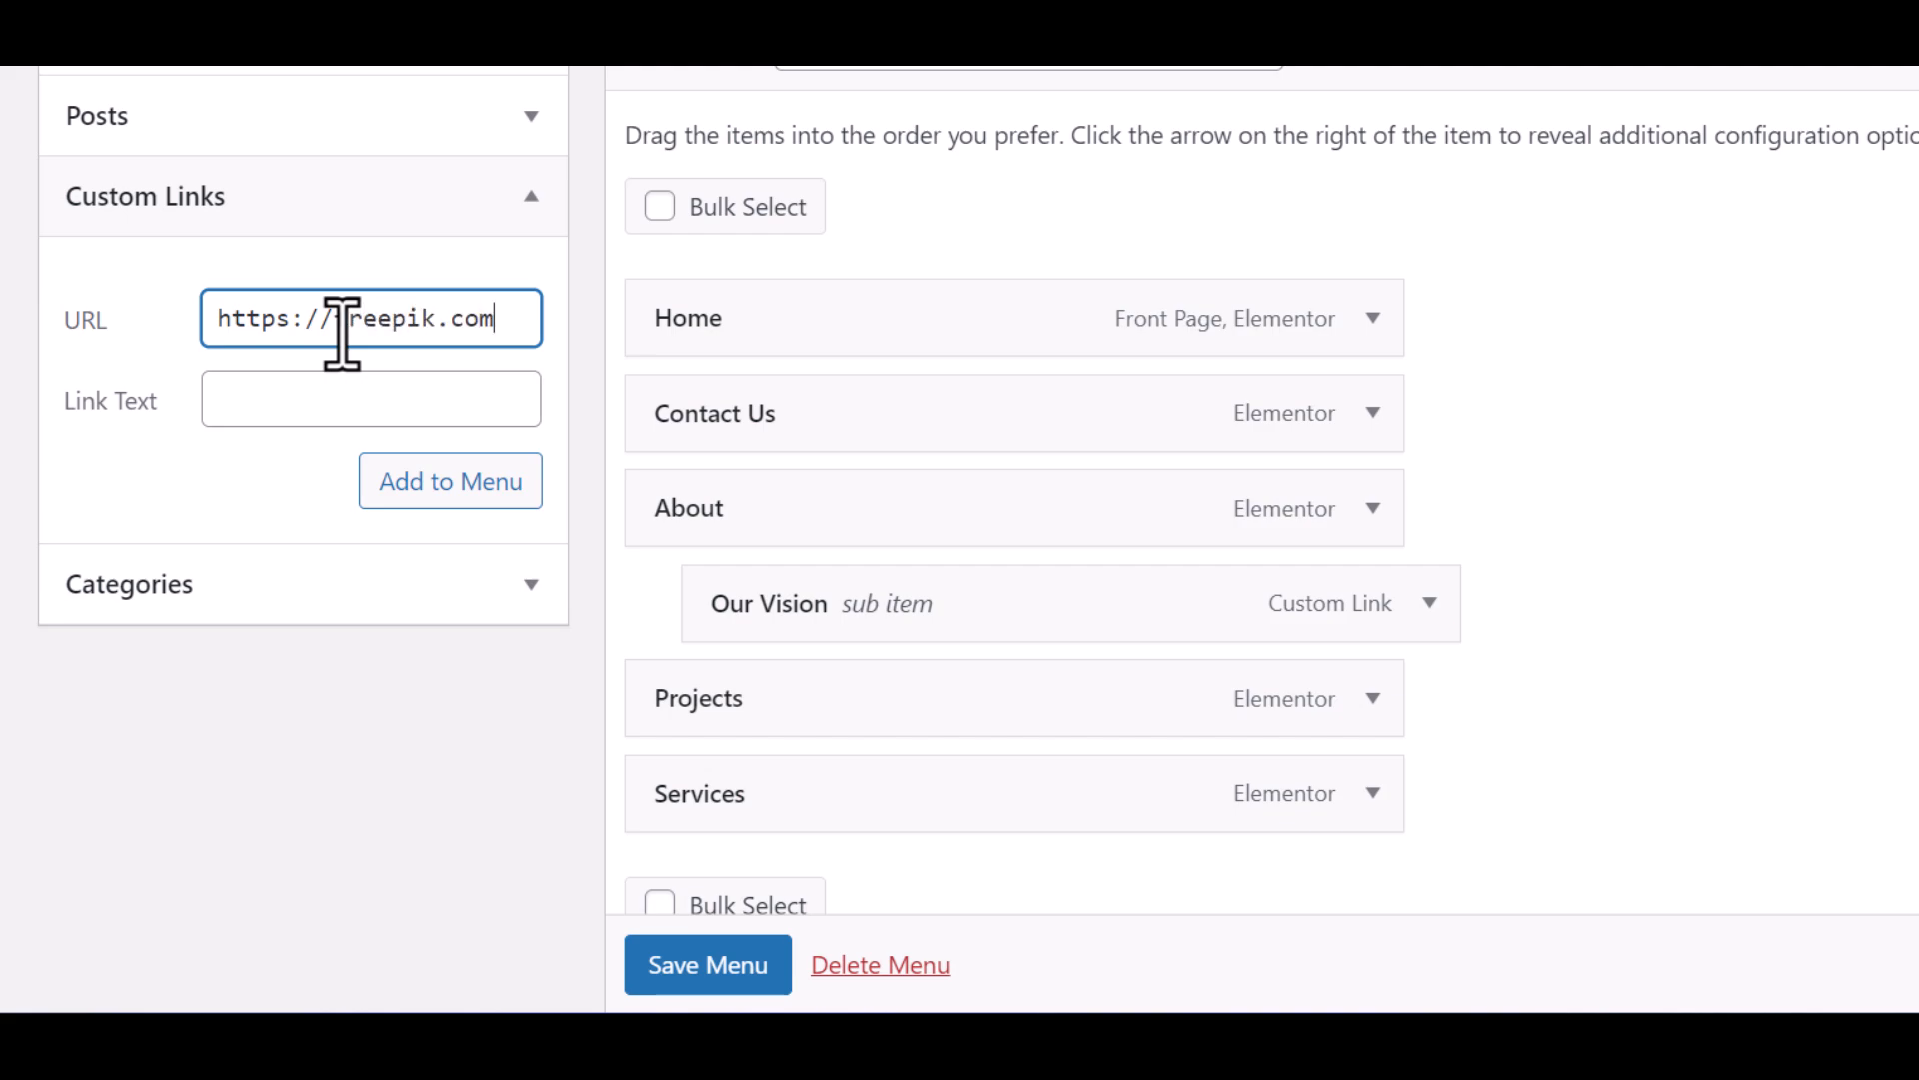
left_click(369, 398)
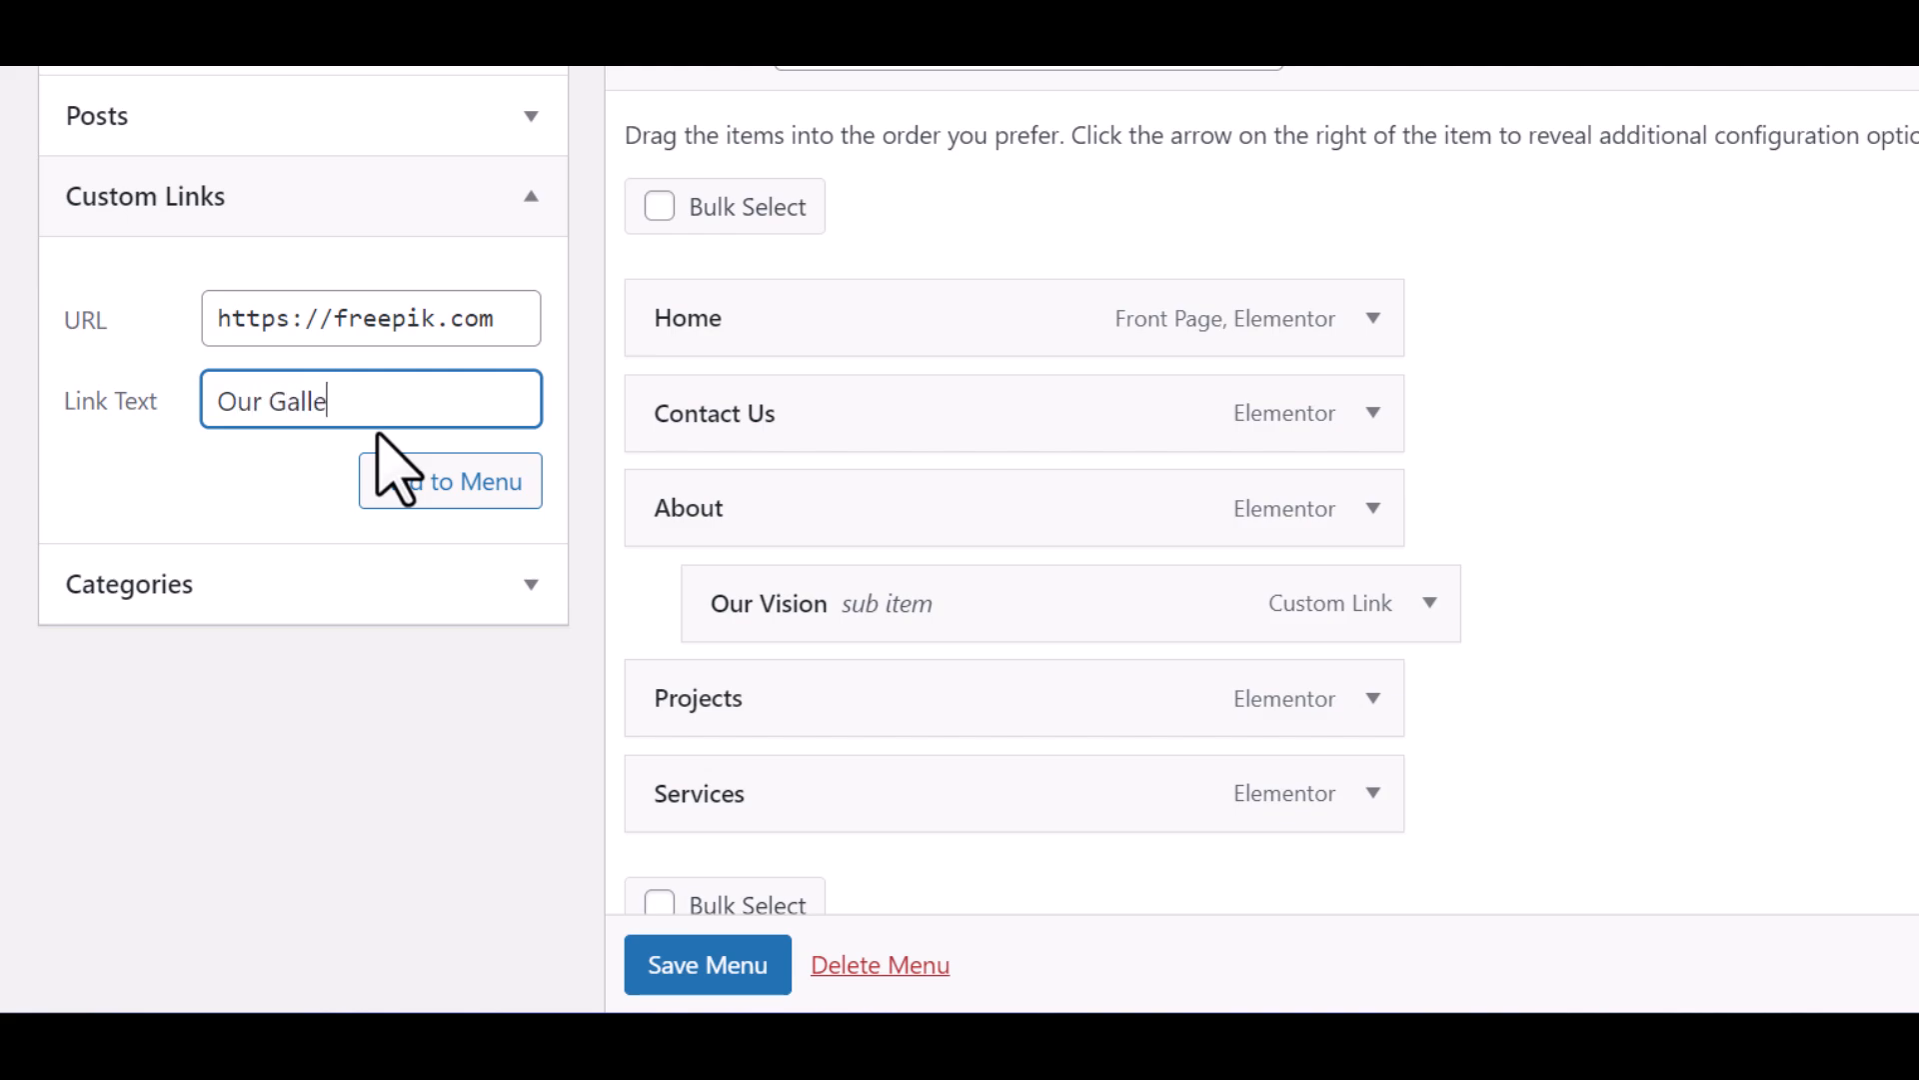
left_click(417, 495)
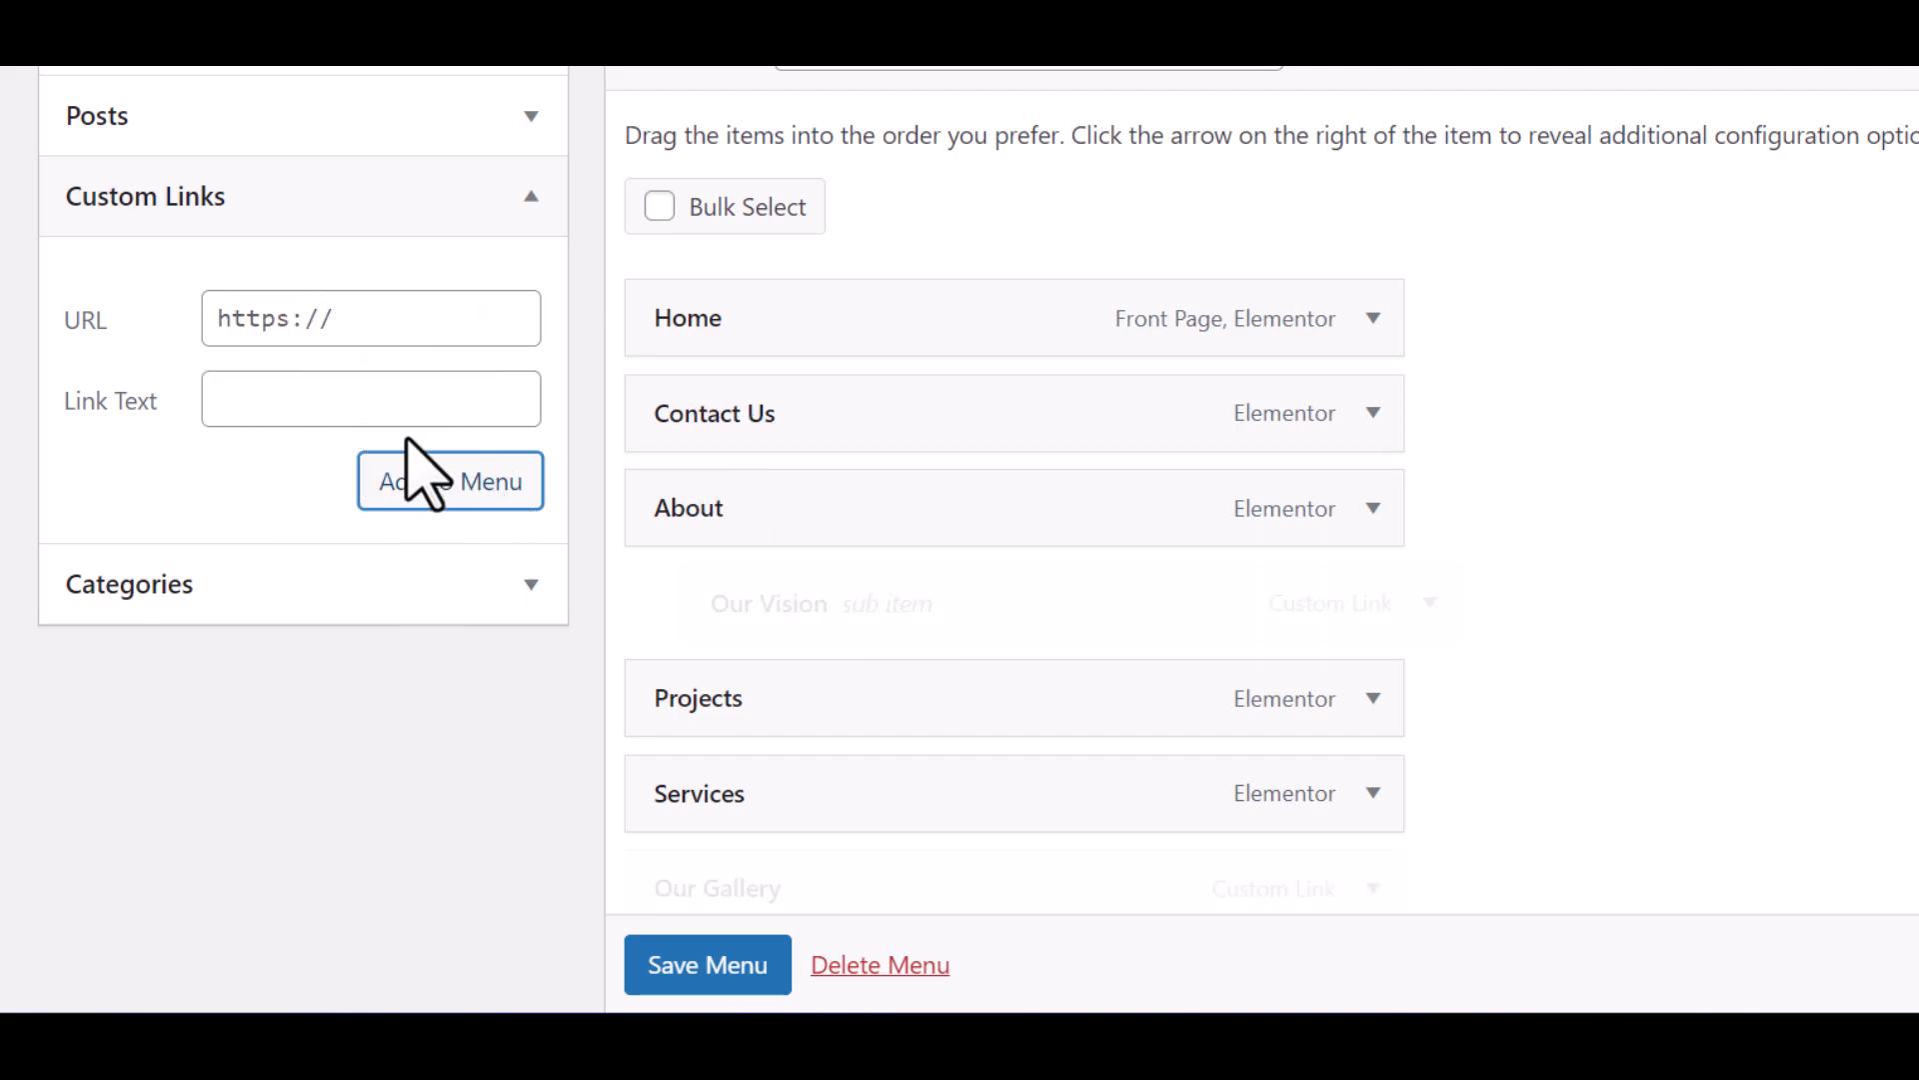
Move the Our Gallery item directly below Projects and nest it as a sub item of Projects.
scroll(891, 780, "down", 5)
scroll(760, 404, "up", 3)
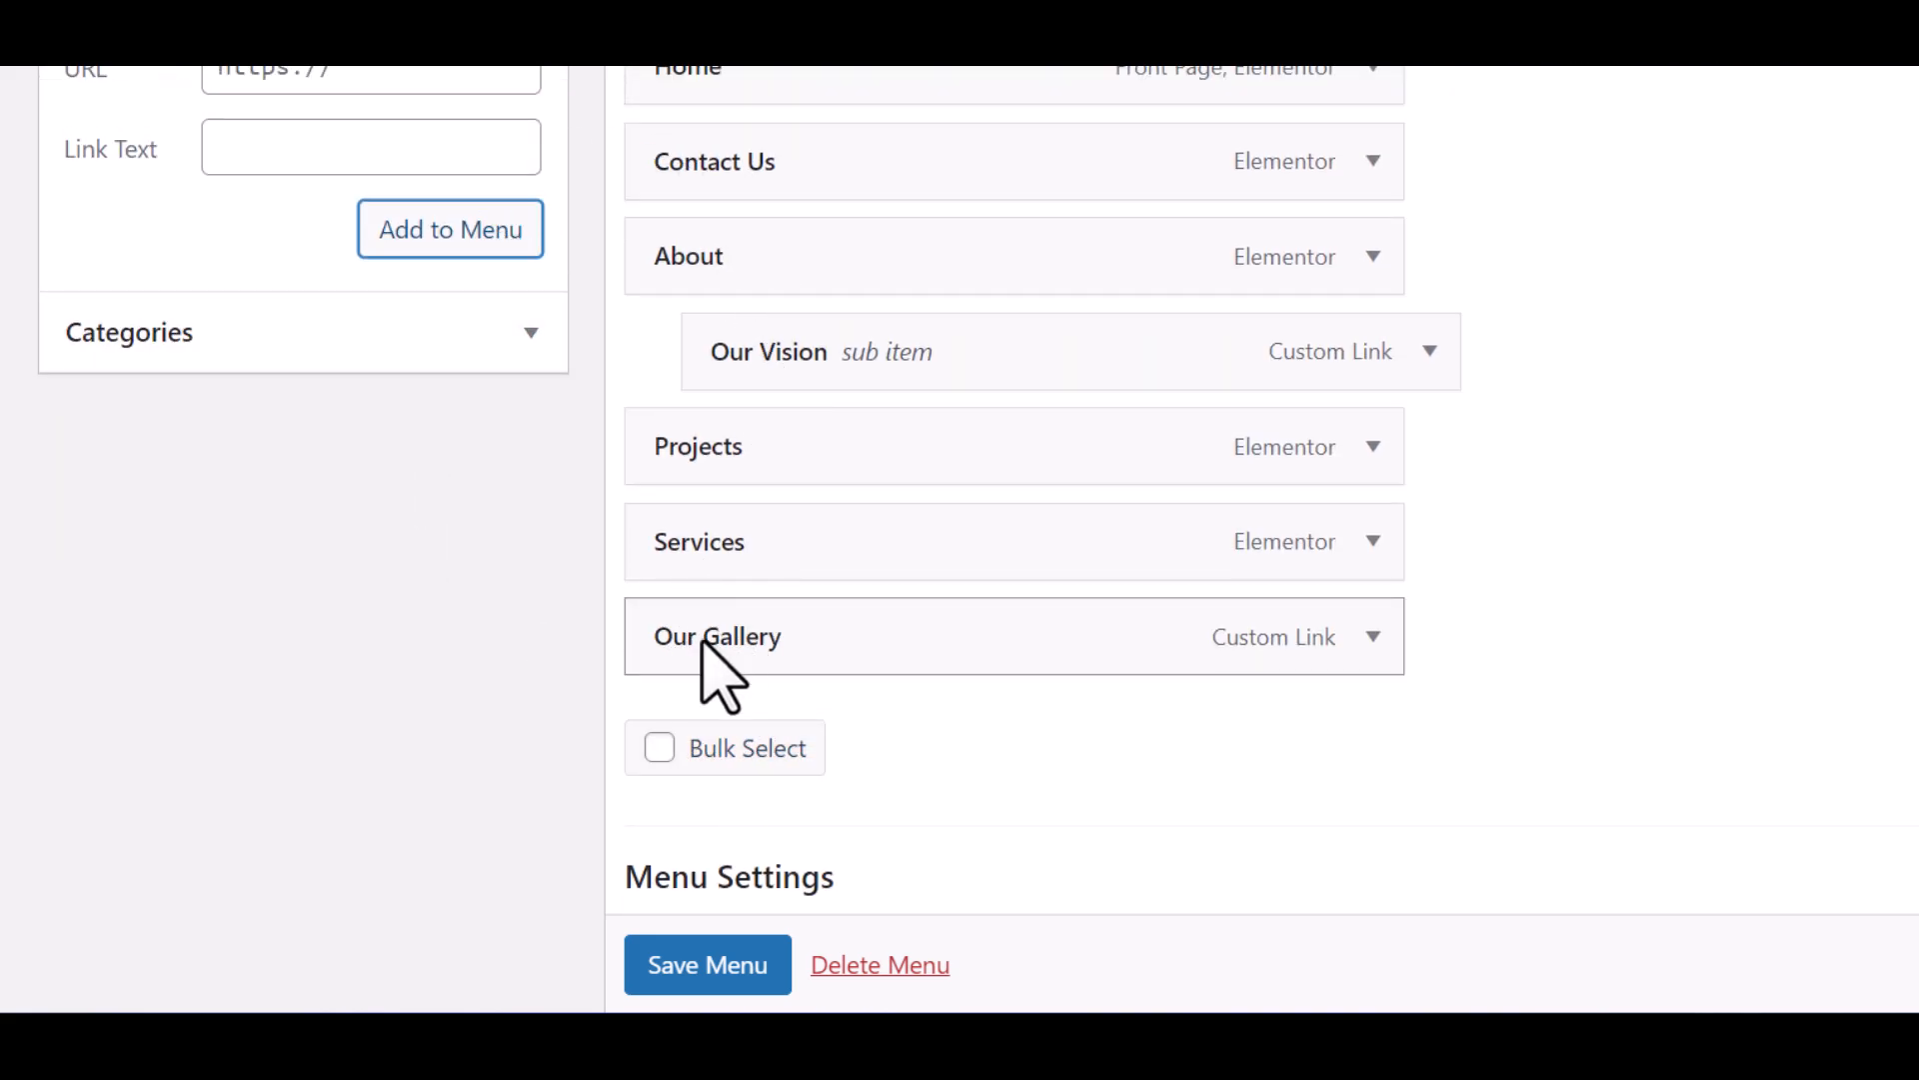
left_click_drag(639, 651, 669, 527)
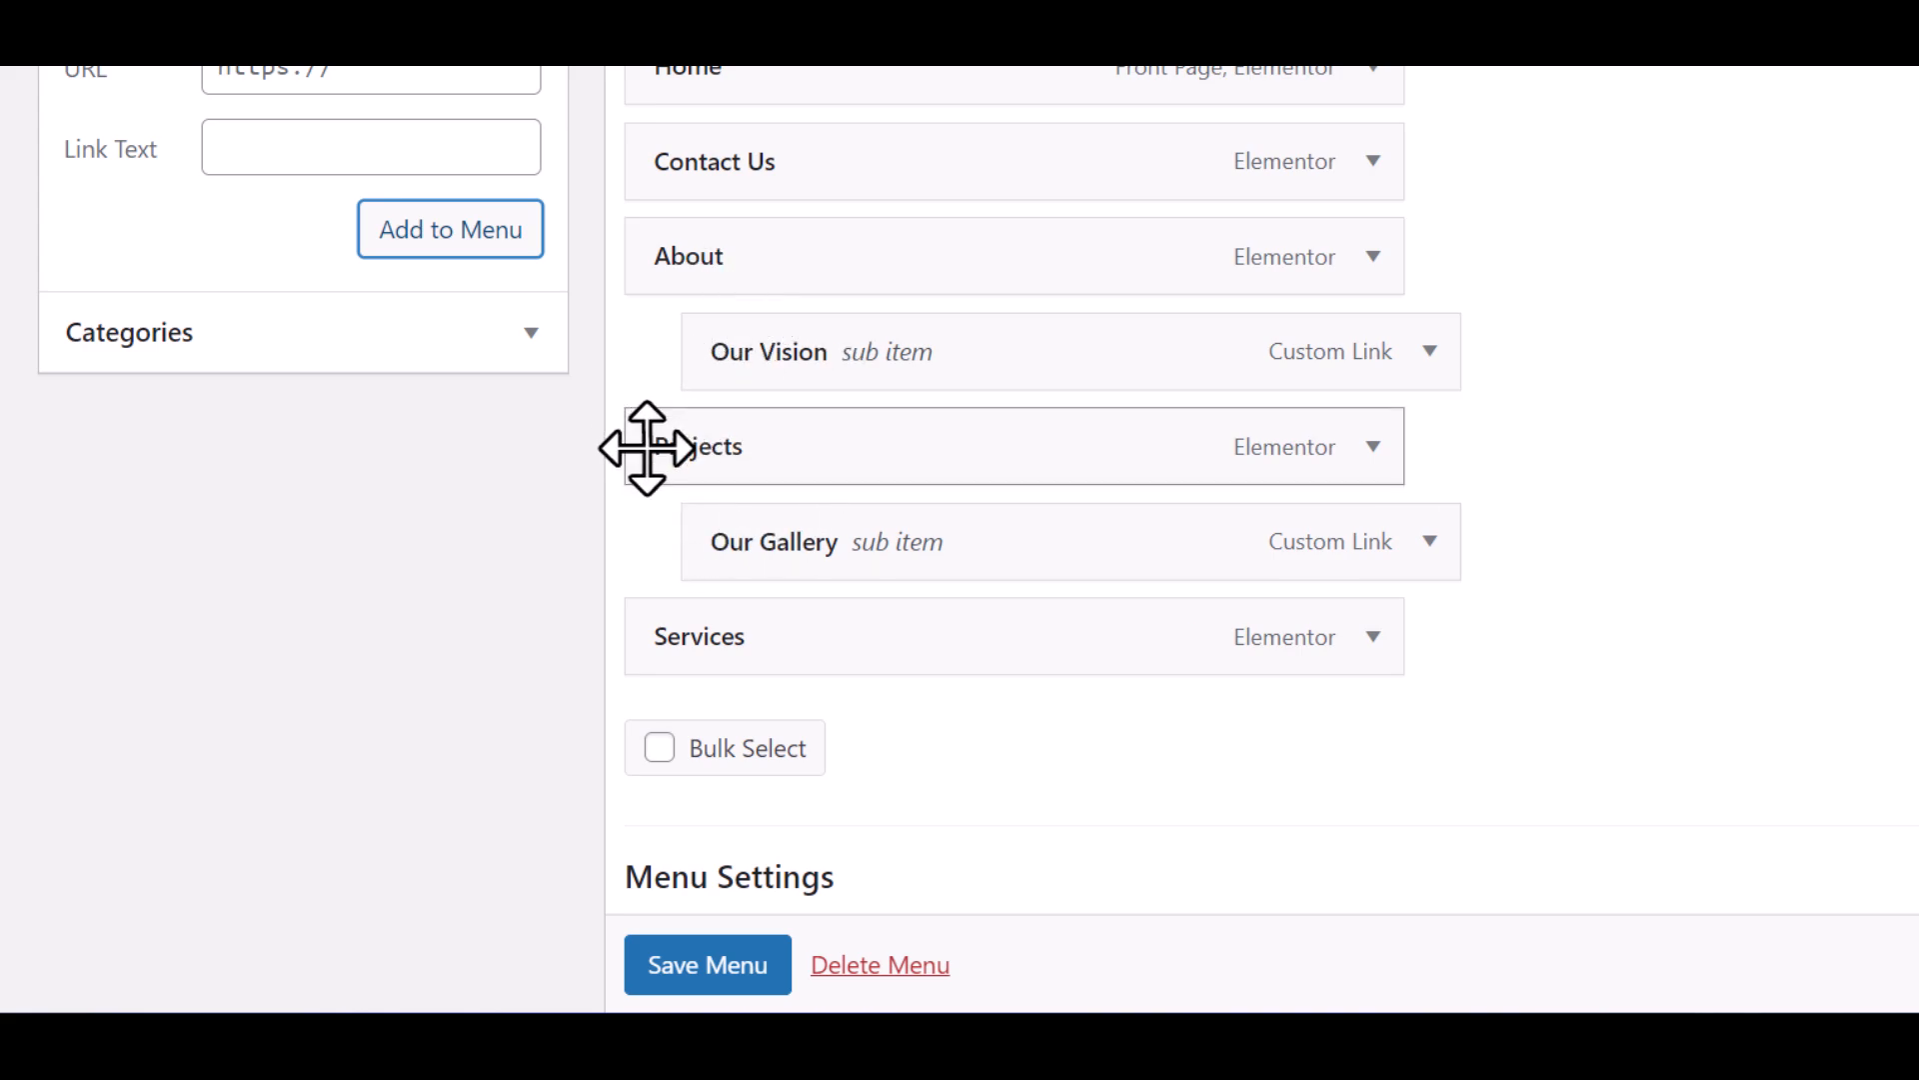
Save the Main Menu with its new order and nested custom links, and review the saved structure.
scroll(765, 590, "down", 2)
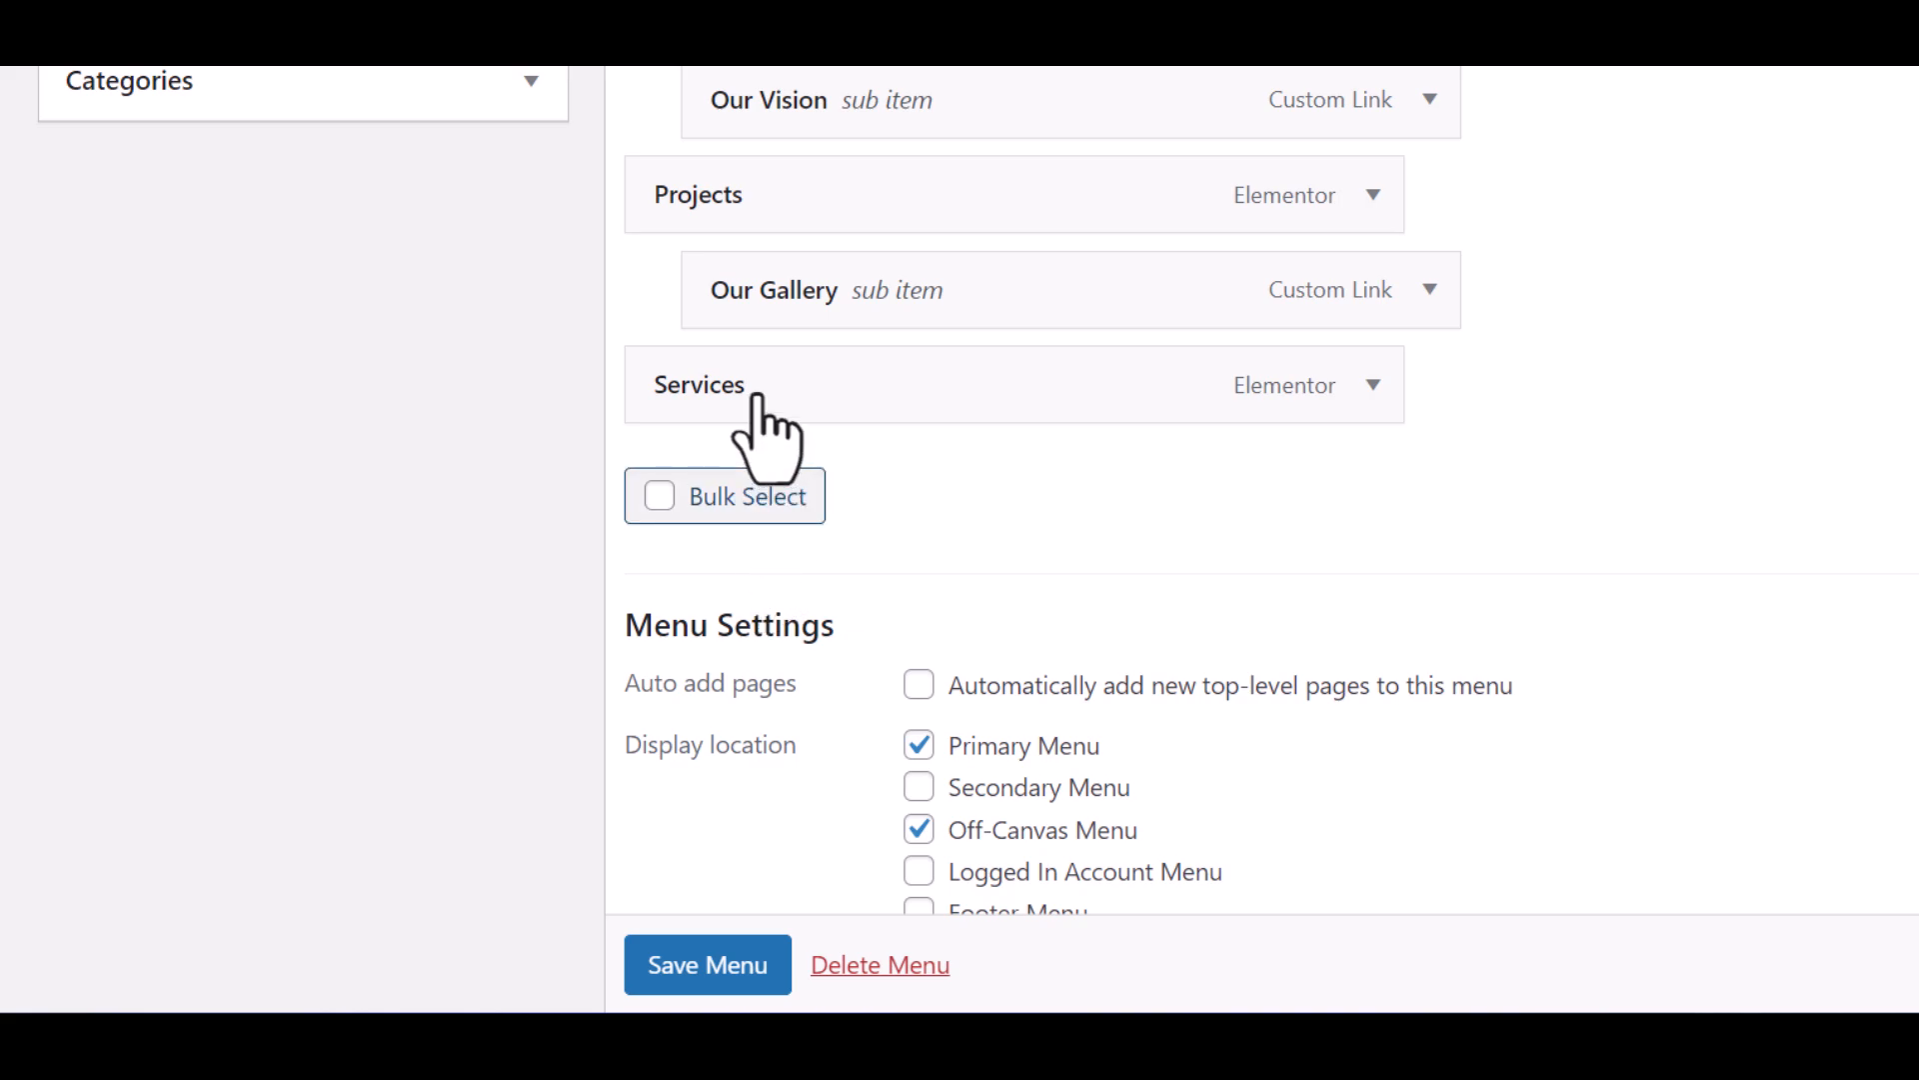
scroll(800, 549, "down", 2)
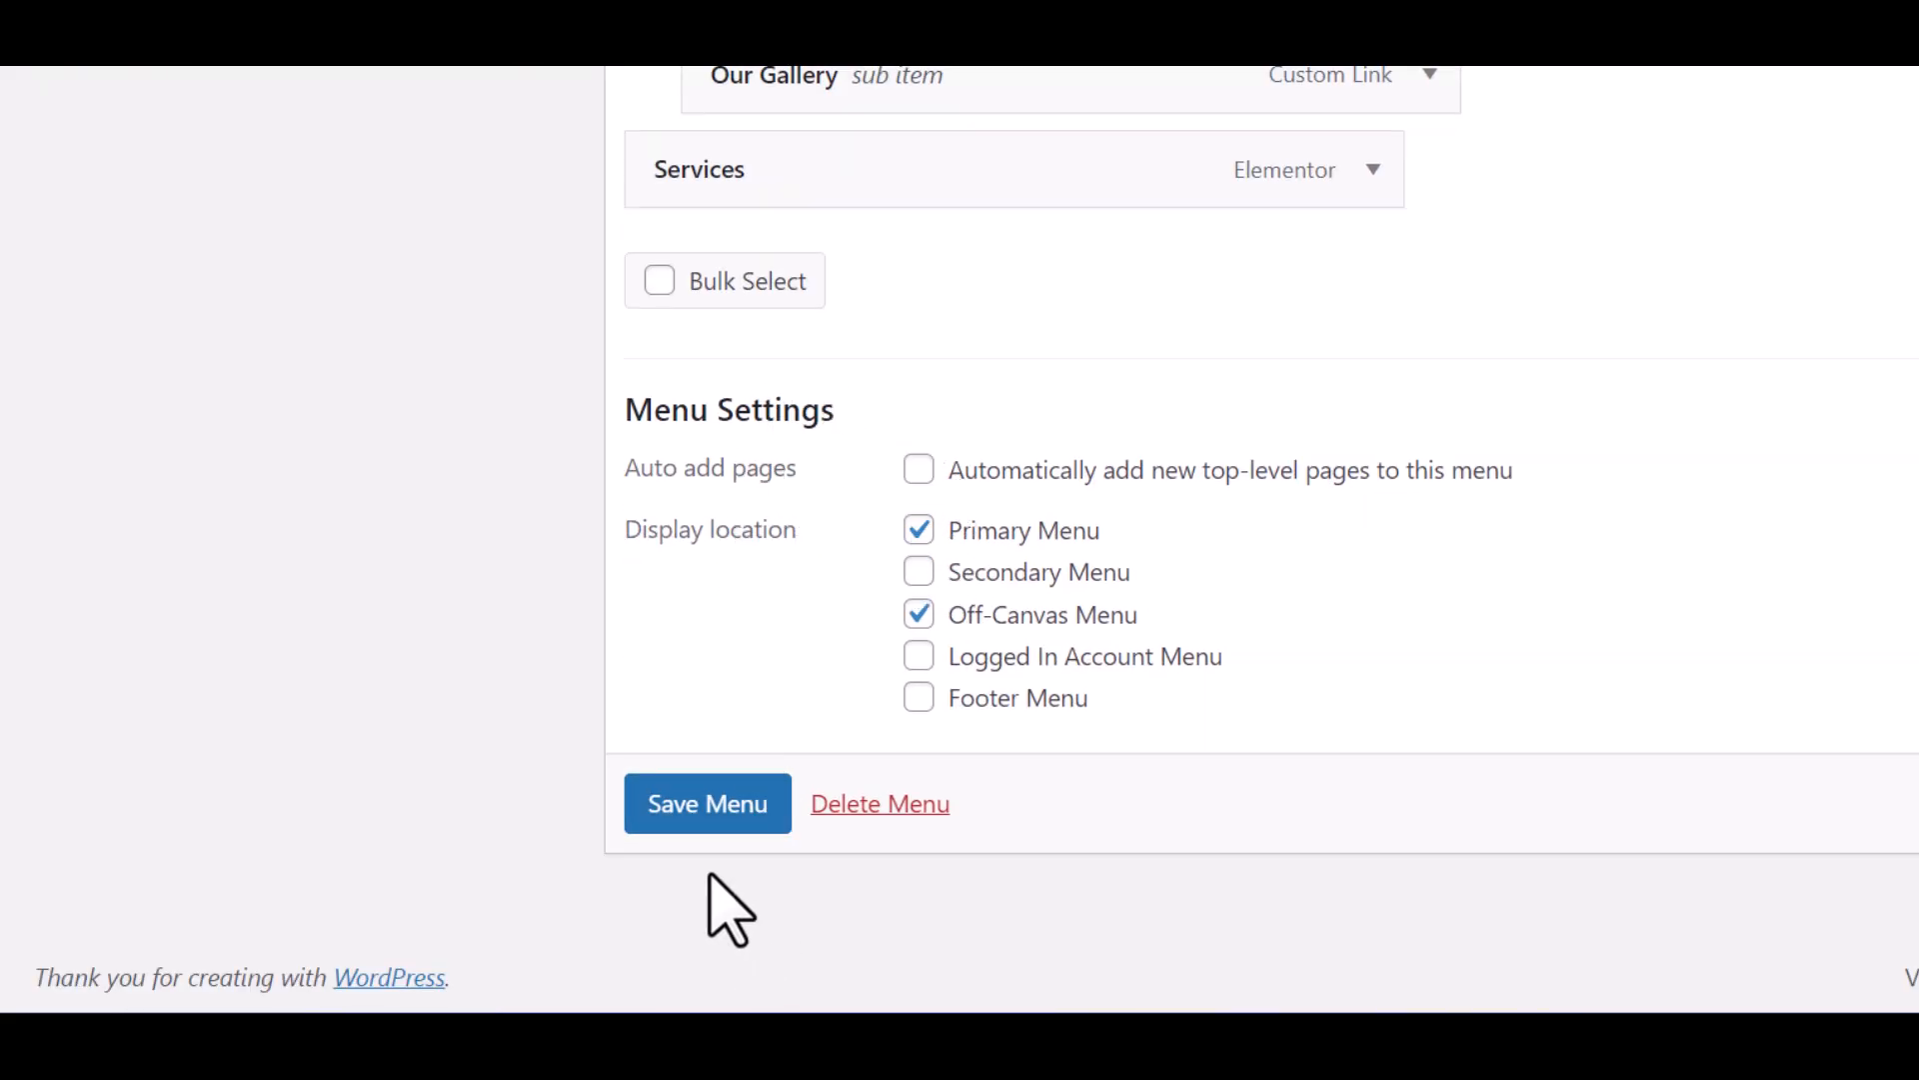
left_click(718, 810)
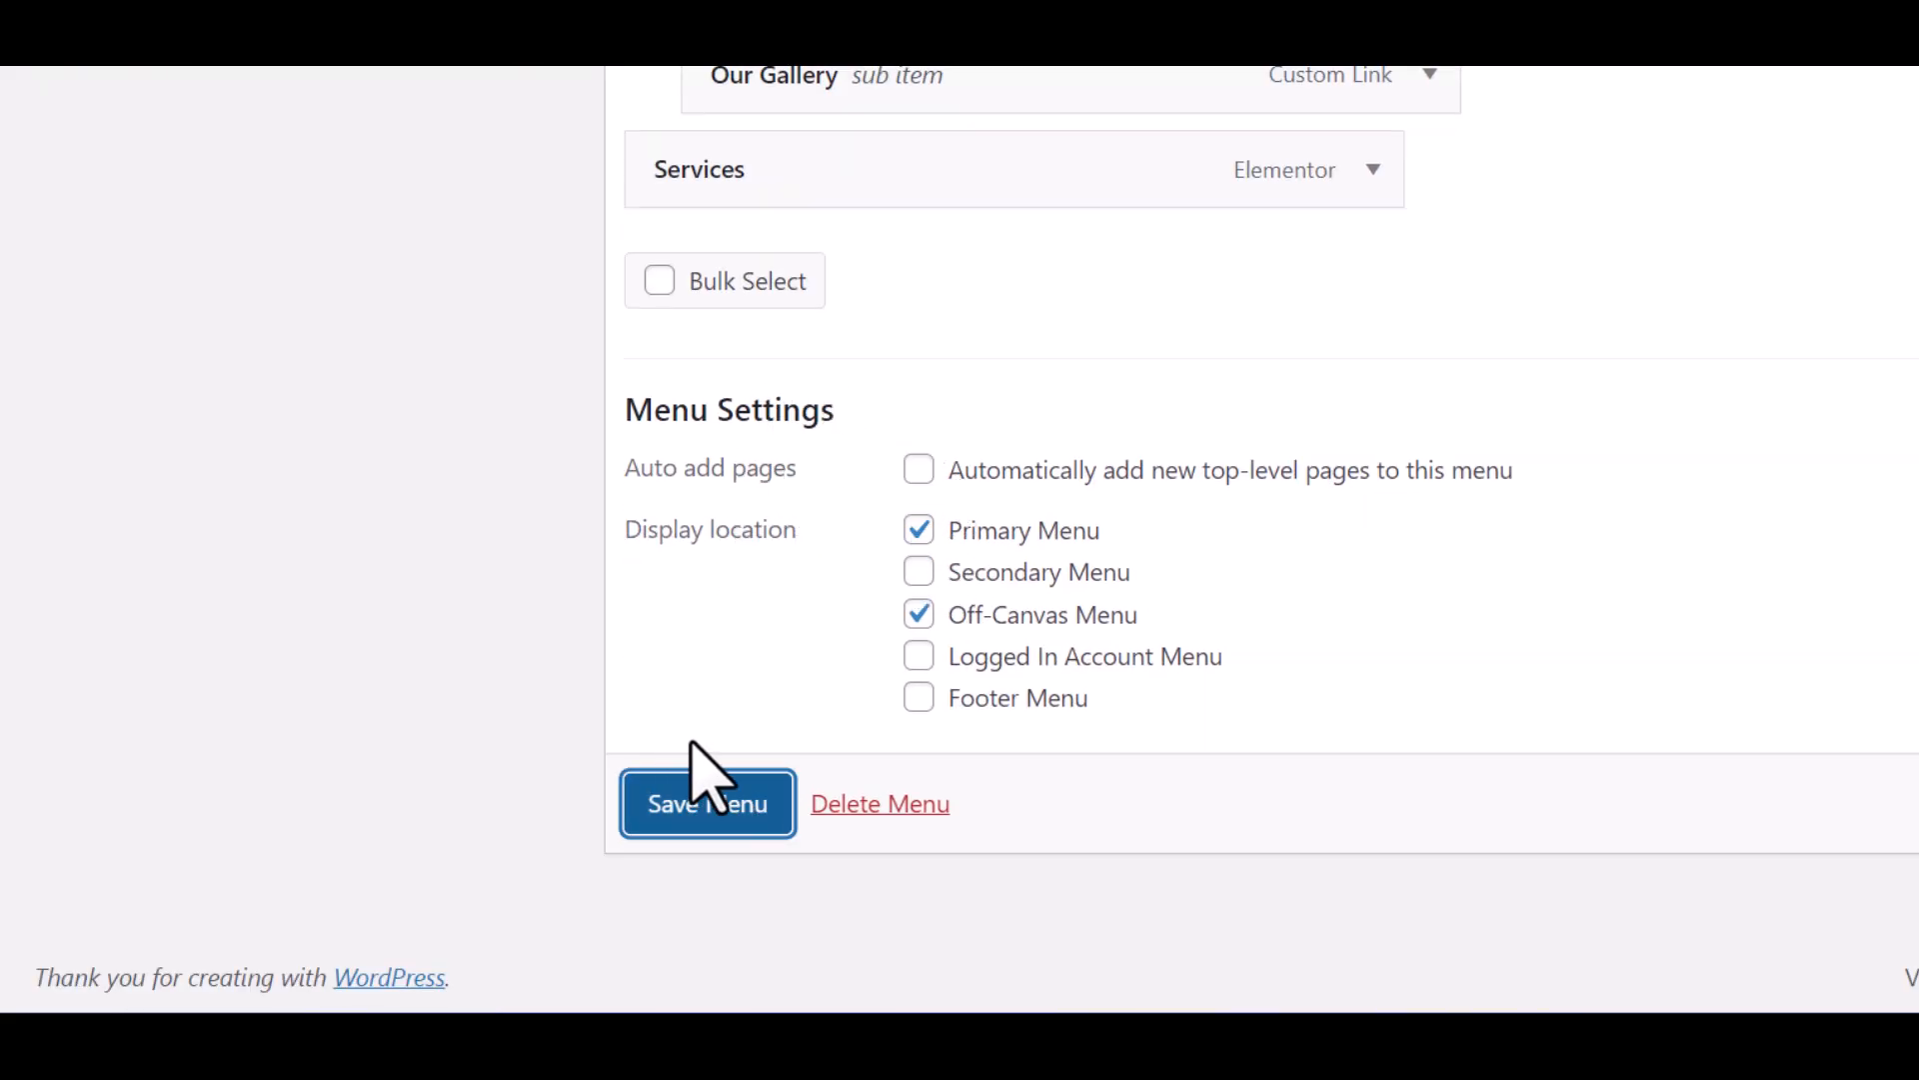
scroll(728, 700, "up", 2)
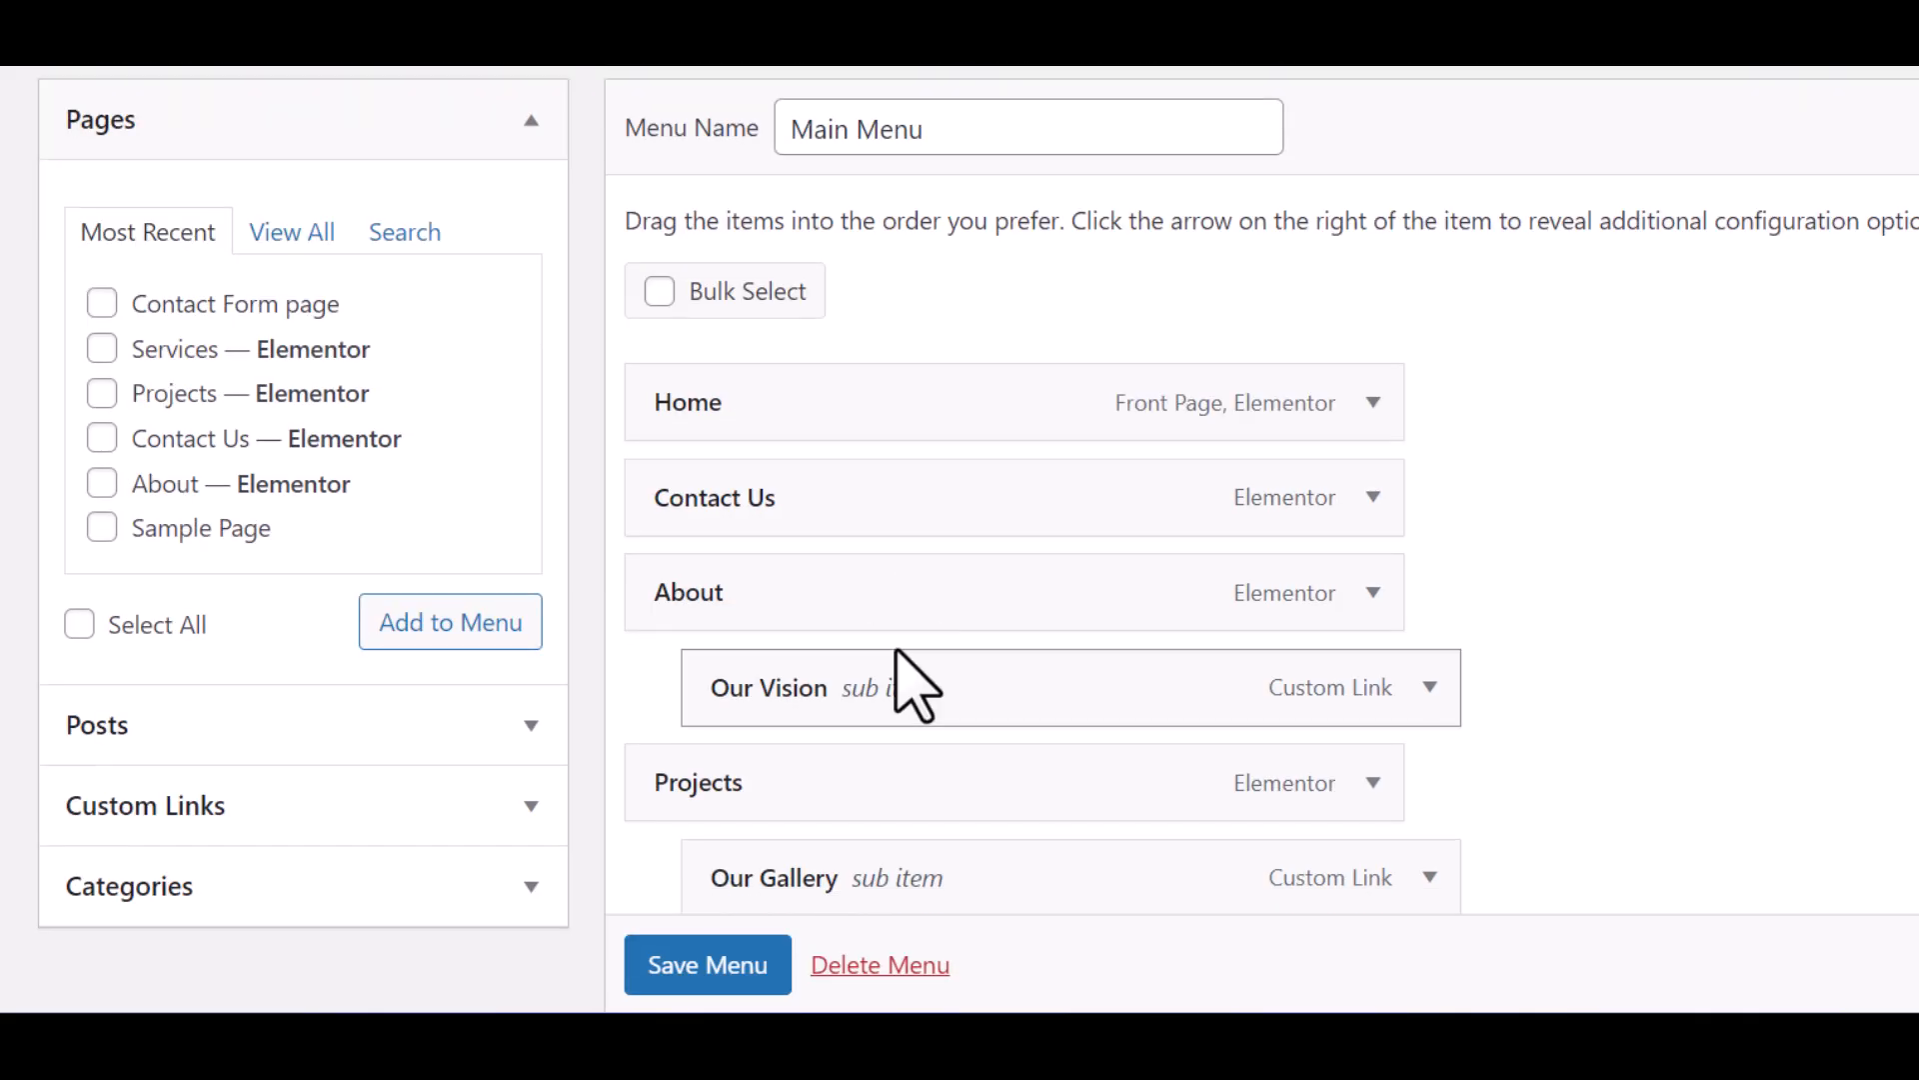
scroll(914, 688, "down", 3)
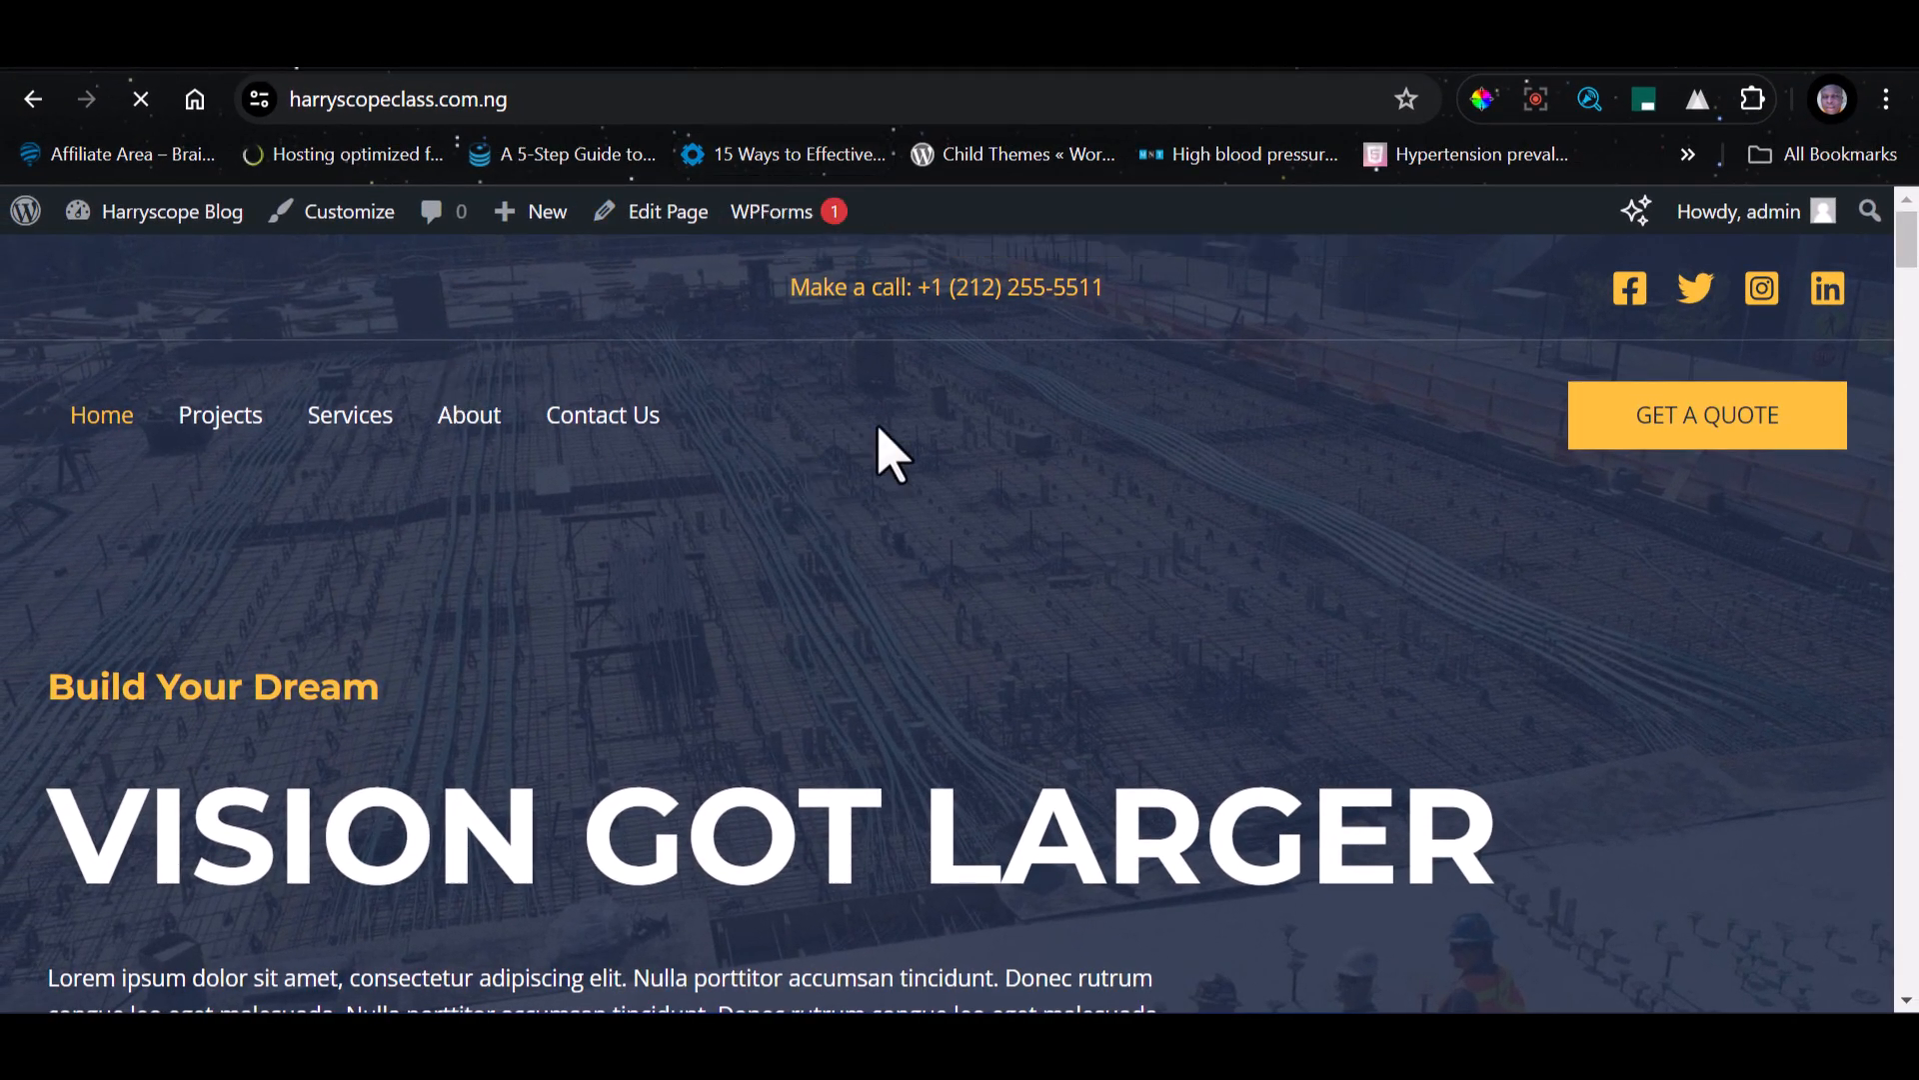
Switch to the live site, reload it and check the submenus under About and Projects in the navigation.
left_click(510, 407)
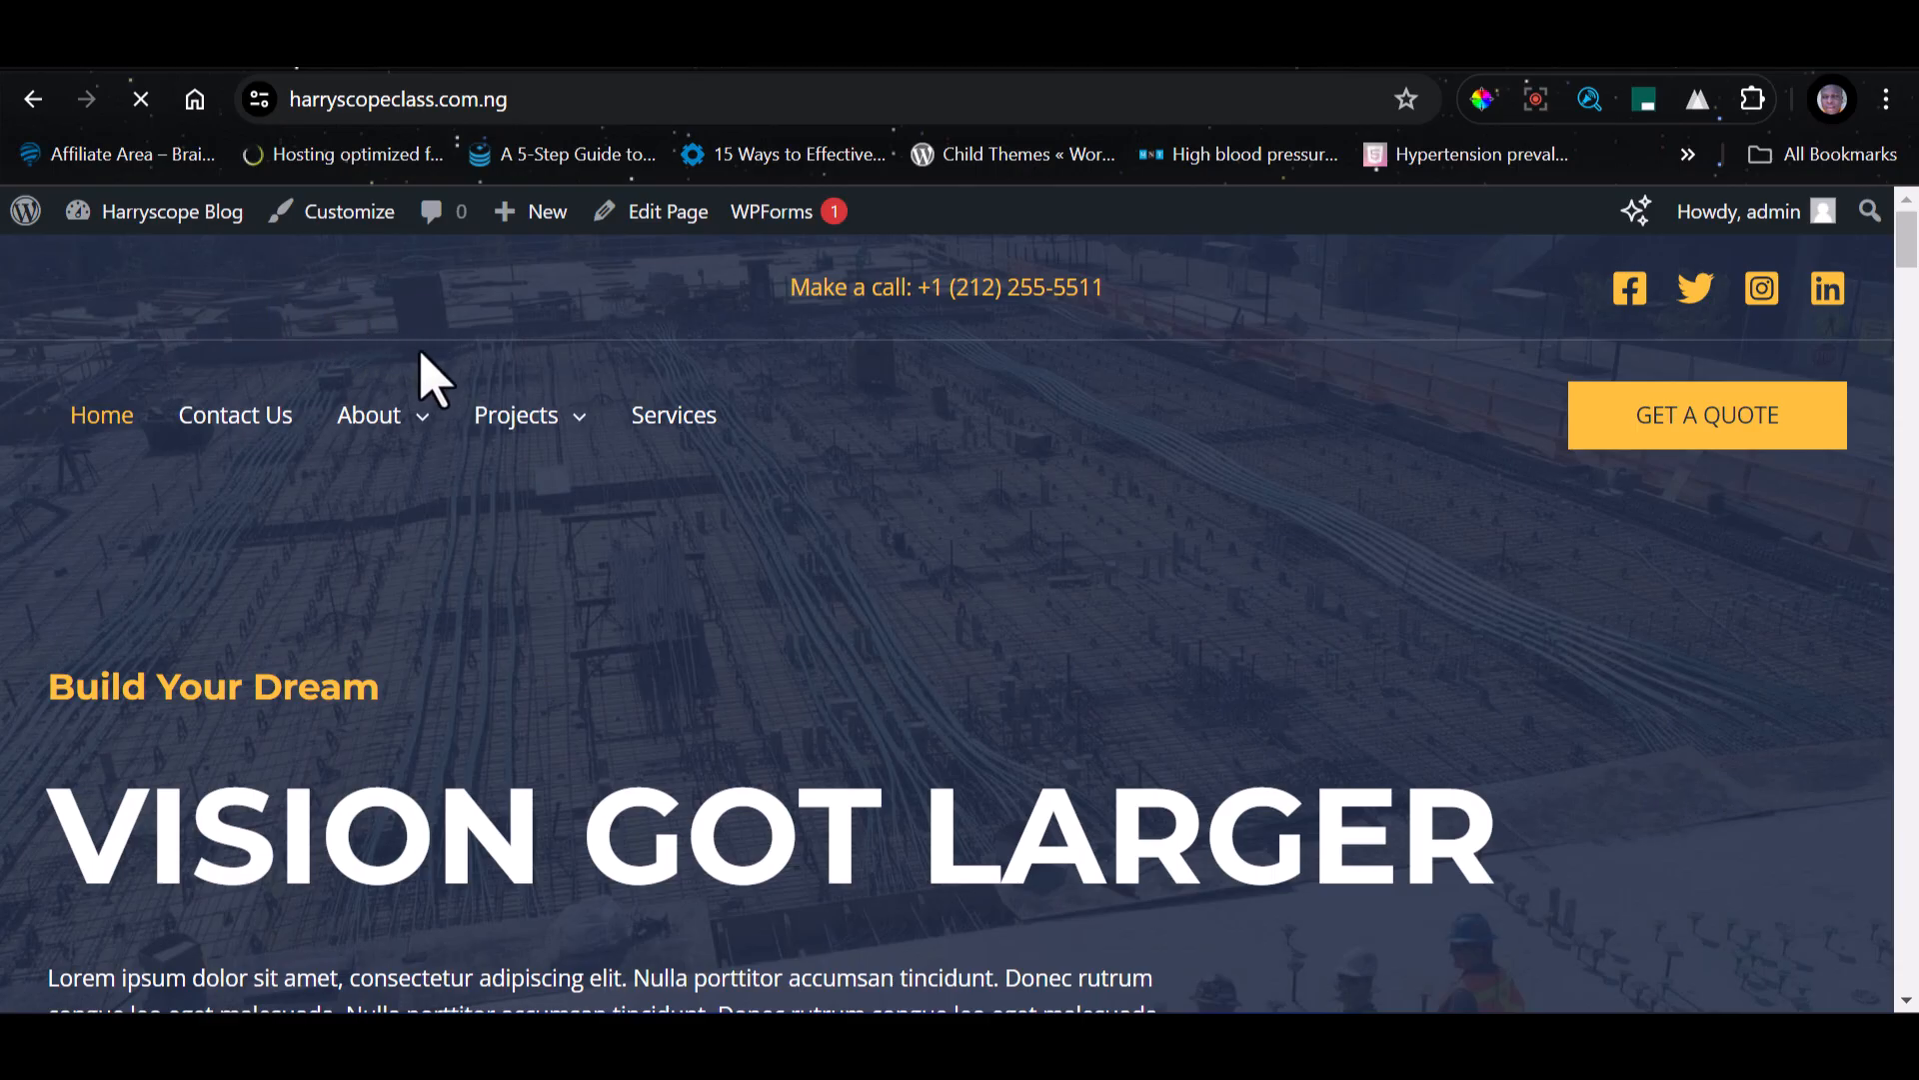
mouse_move(425, 405)
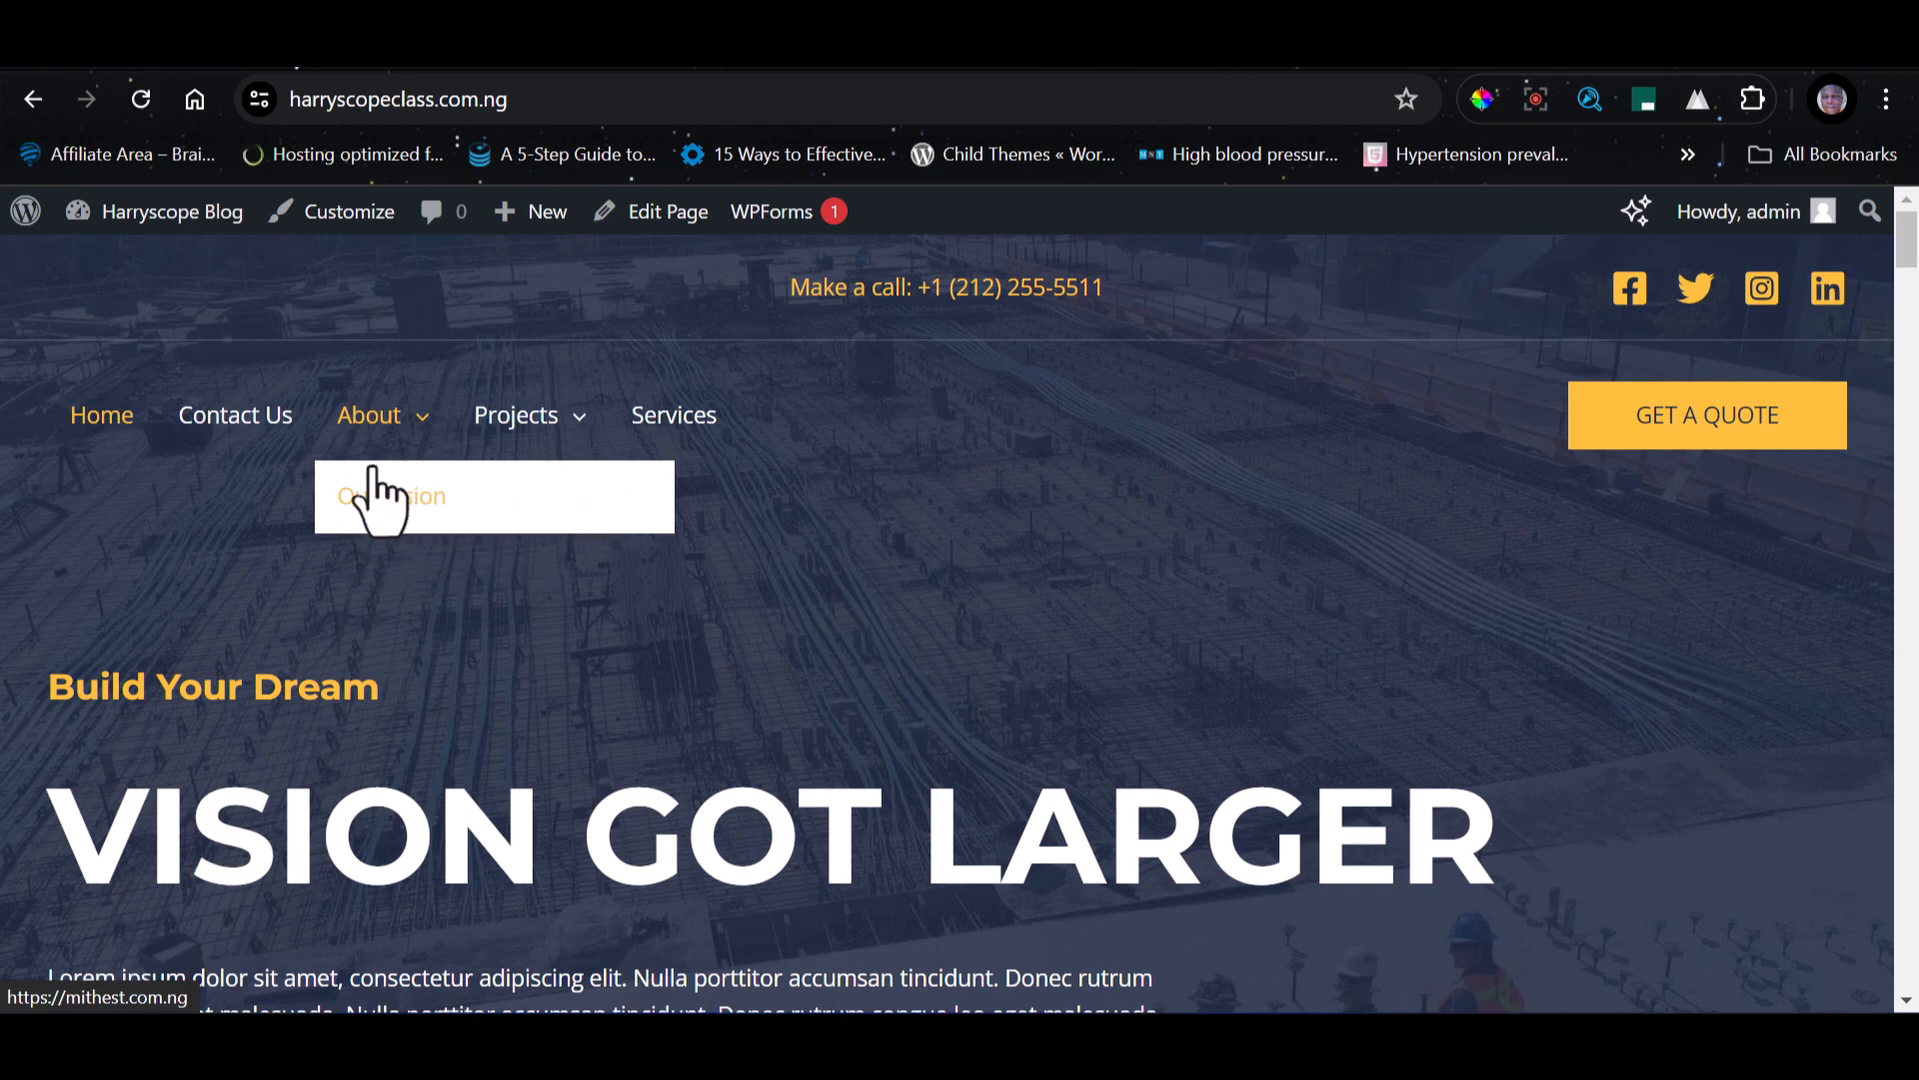
mouse_move(509, 470)
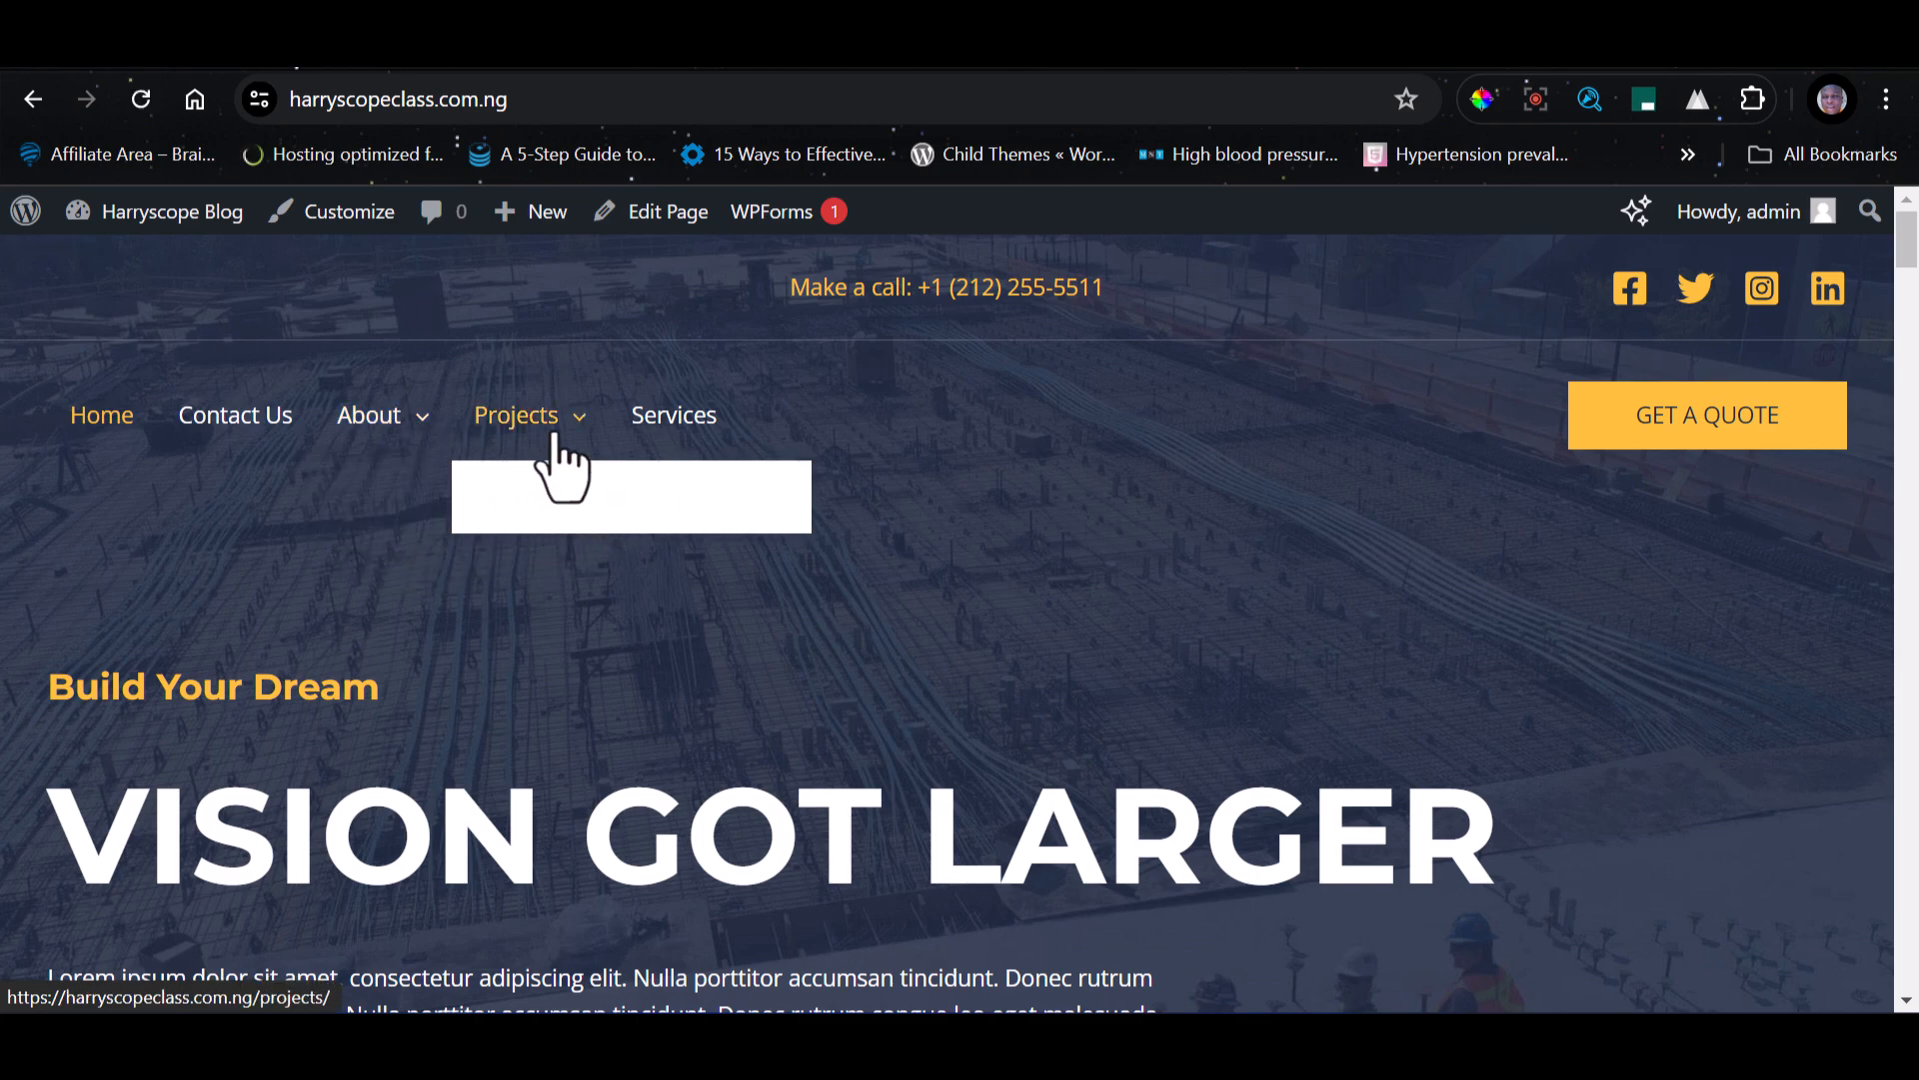
Examine the About and Projects submenus again on the live homepage, and look over the page down to its footer.
mouse_move(429, 479)
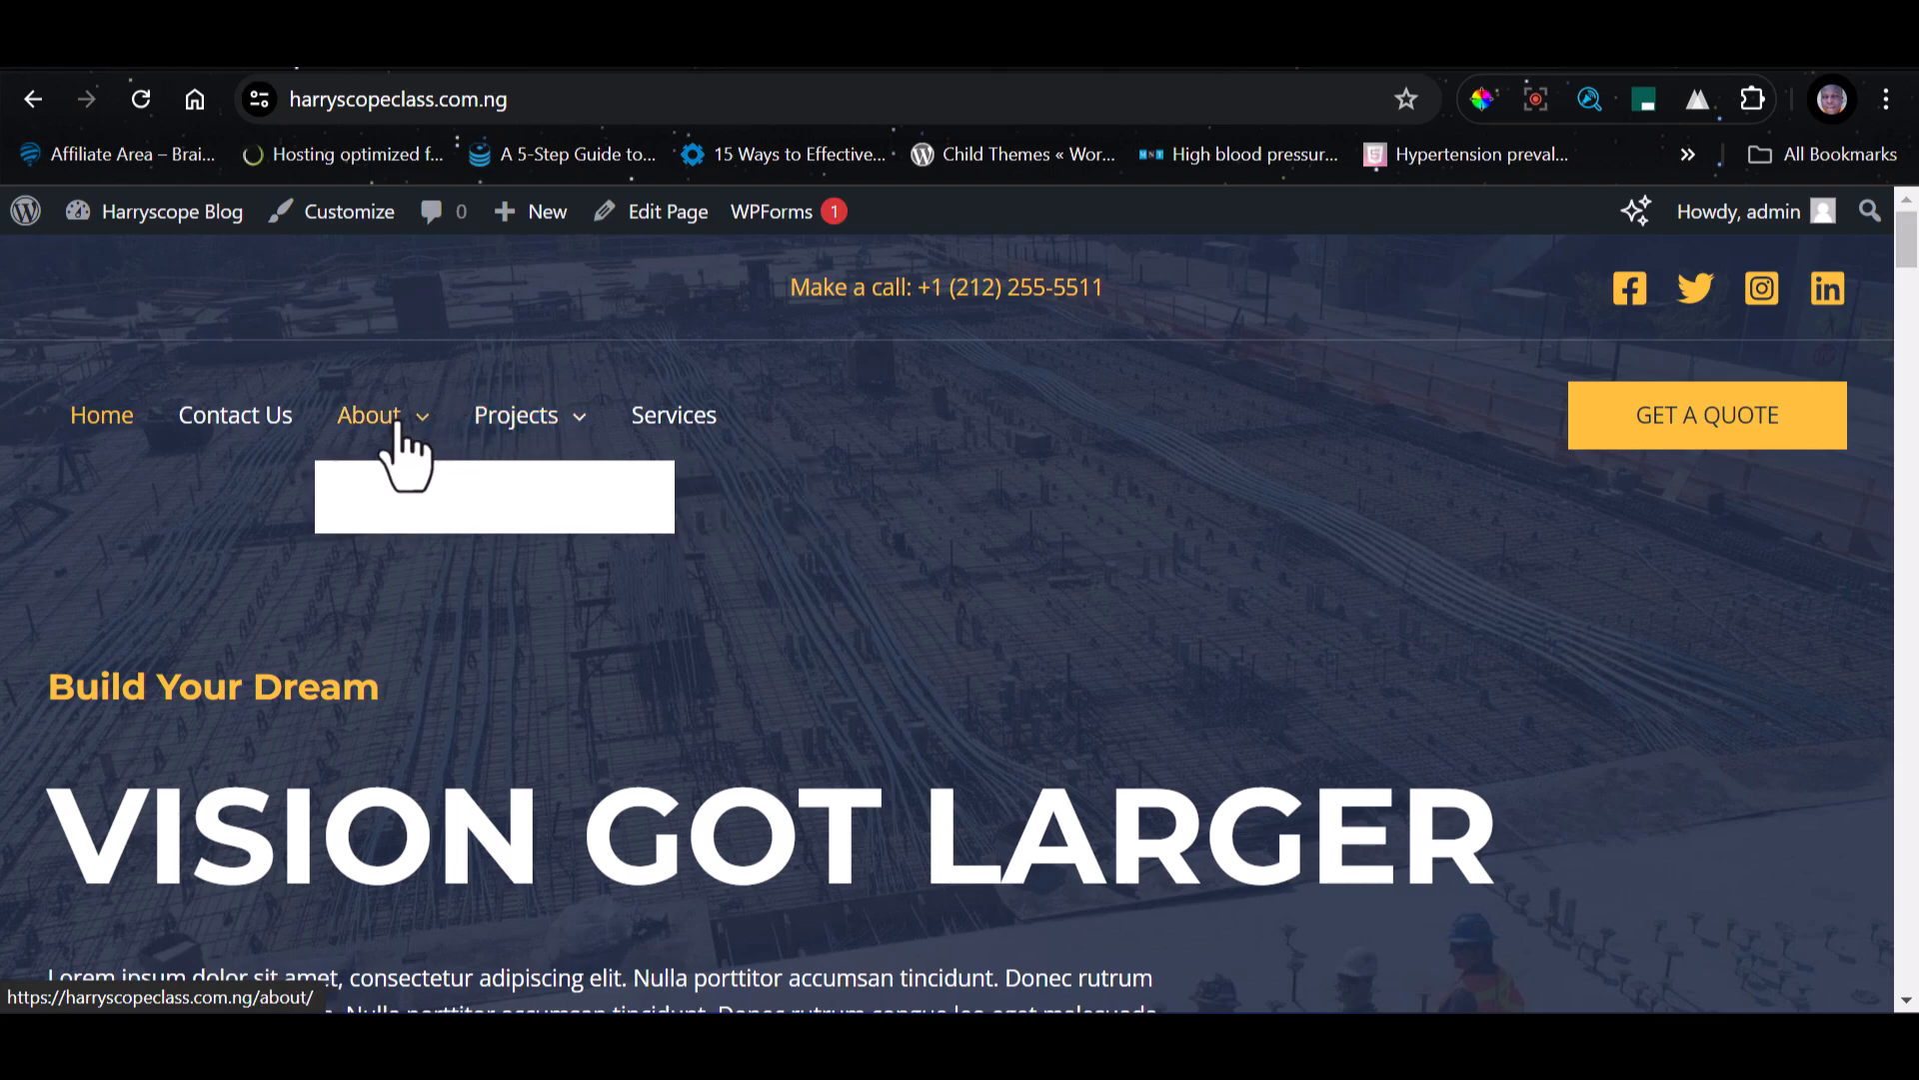
mouse_move(582, 438)
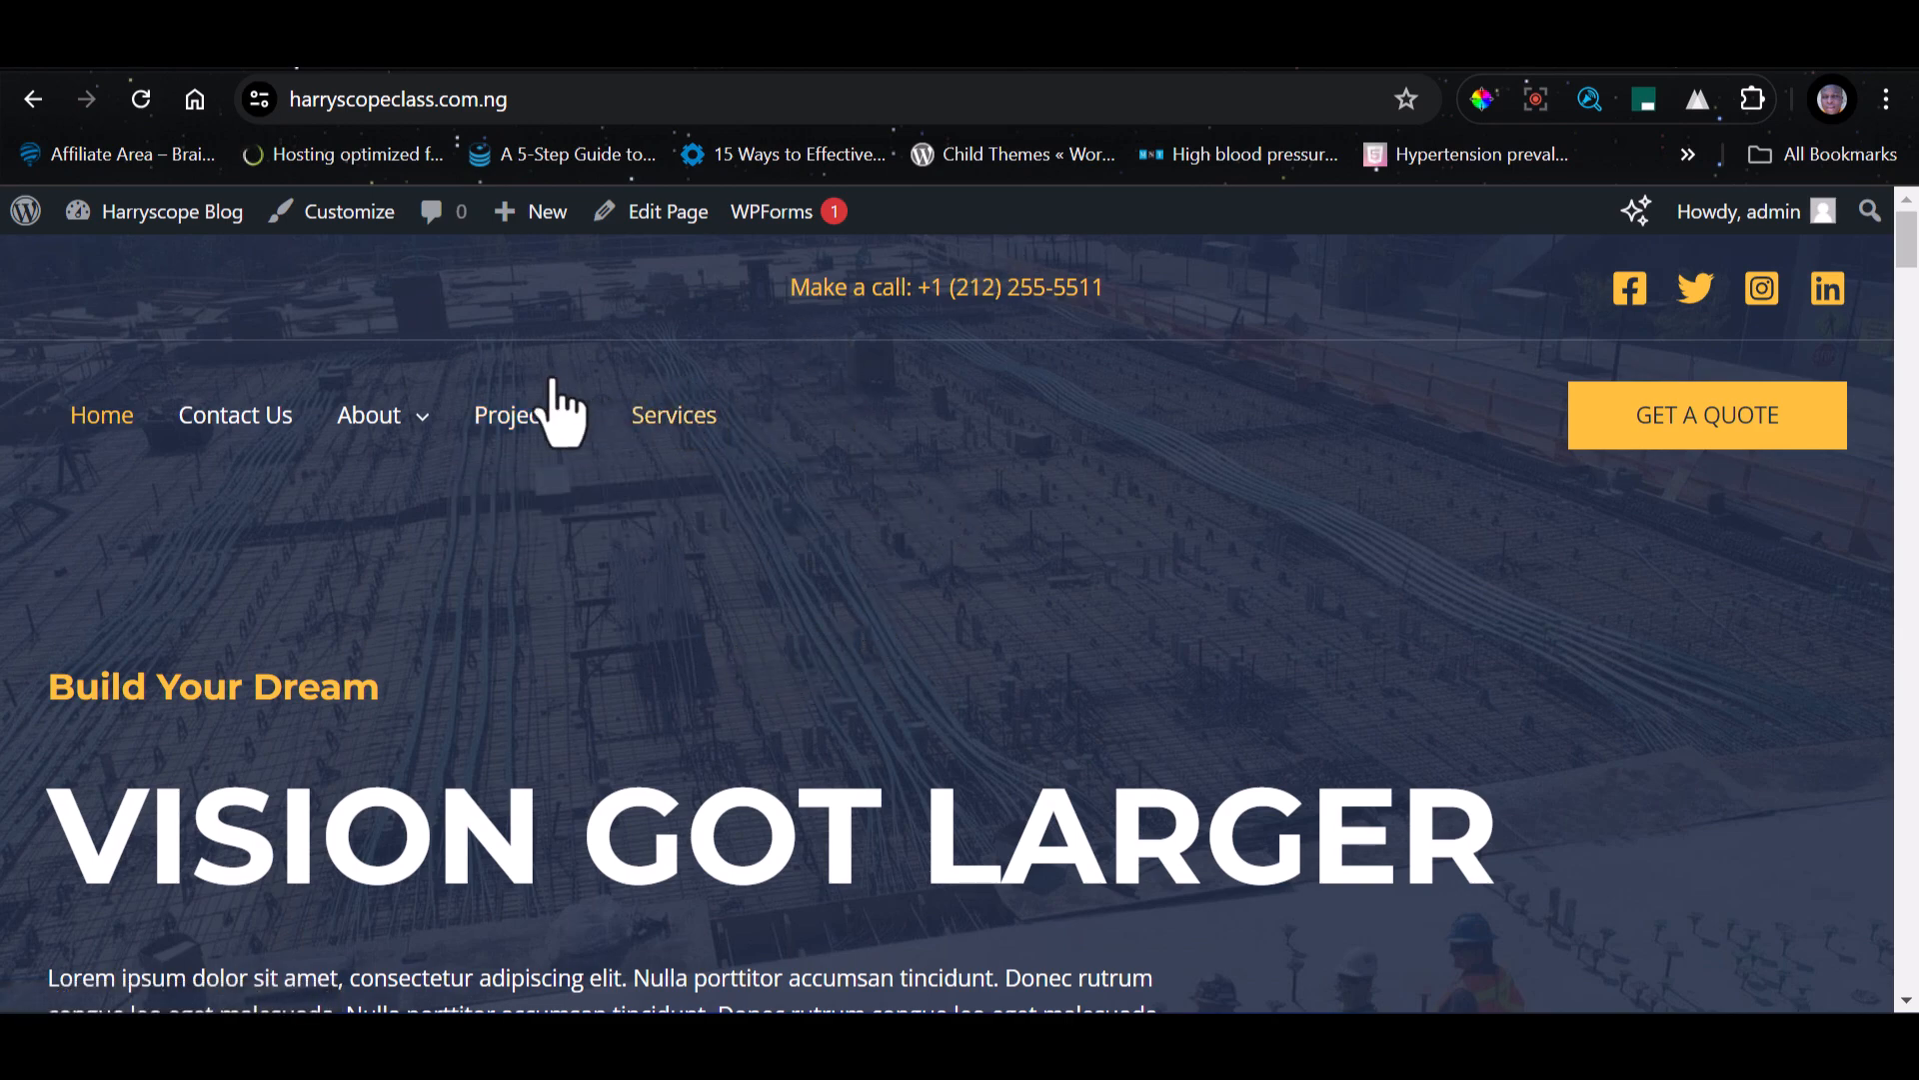
mouse_move(345, 455)
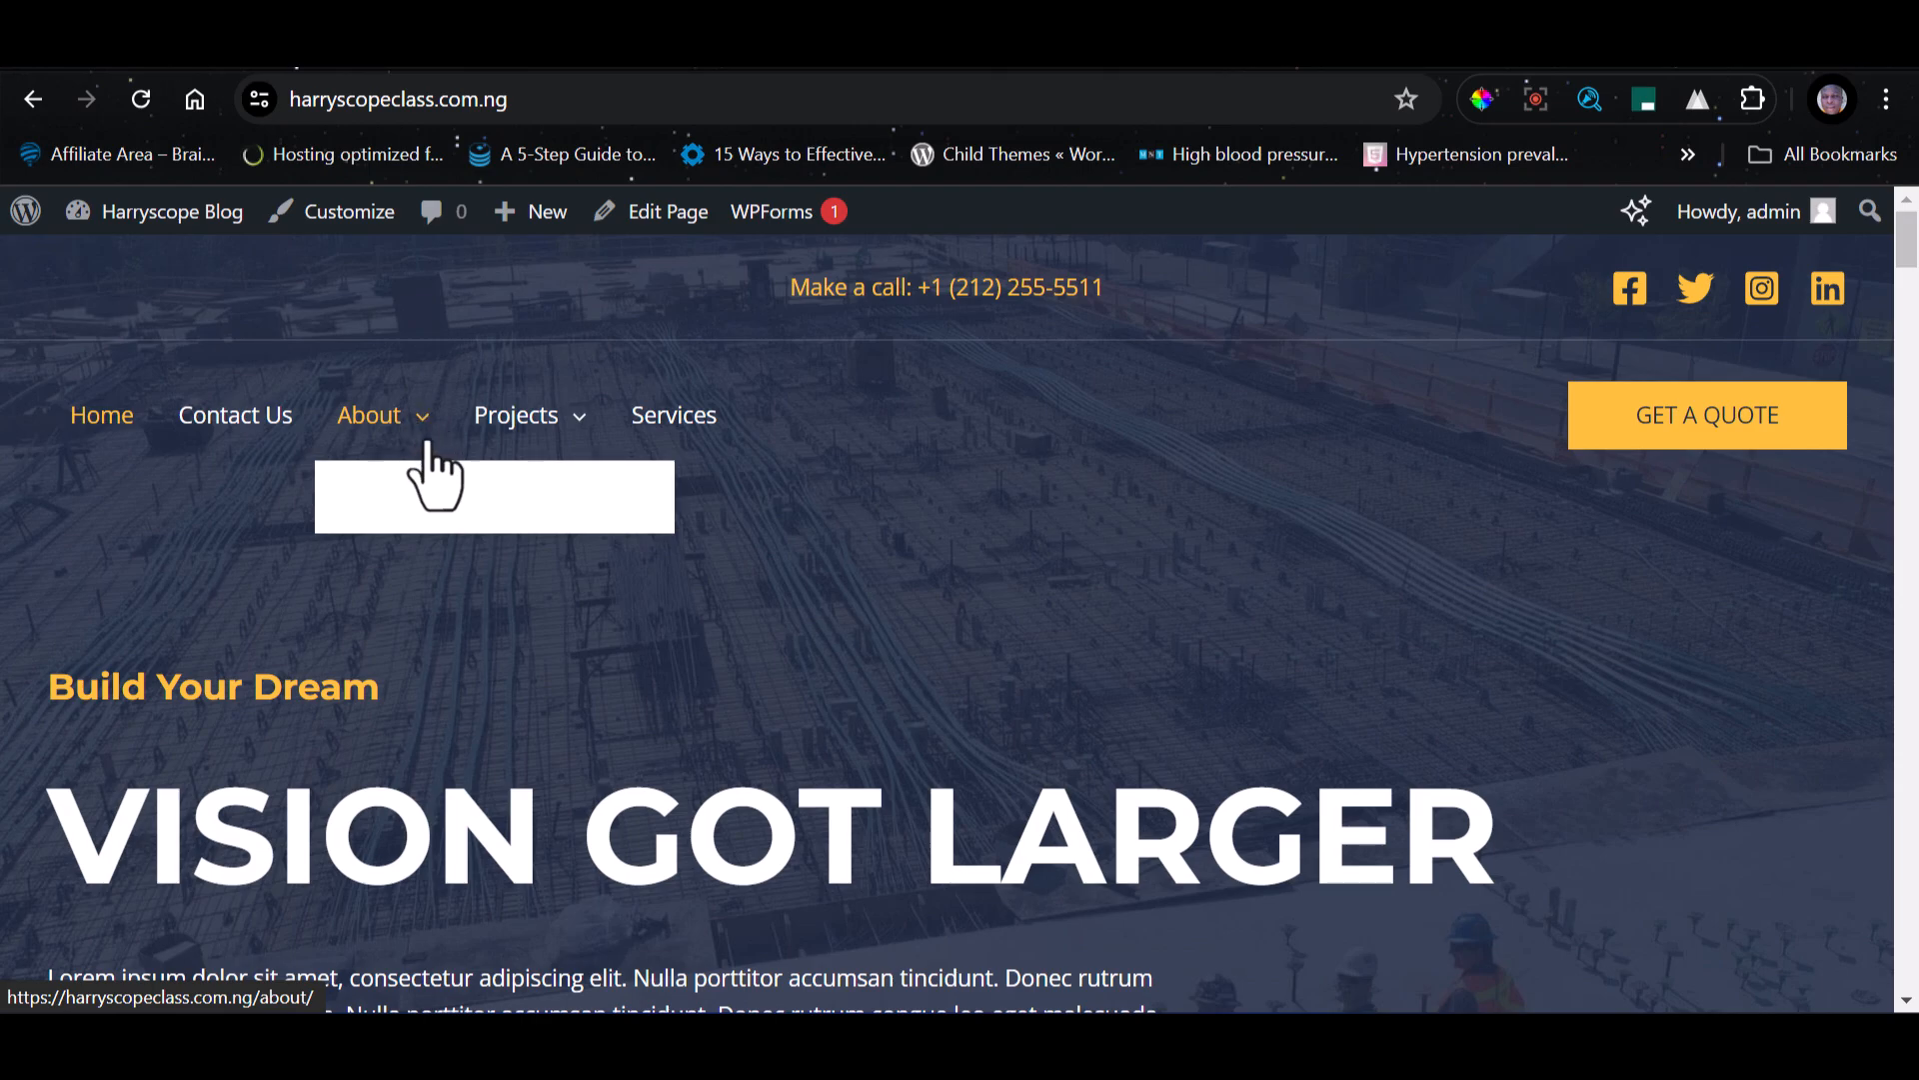
left_click_drag(1914, 242, 1913, 964)
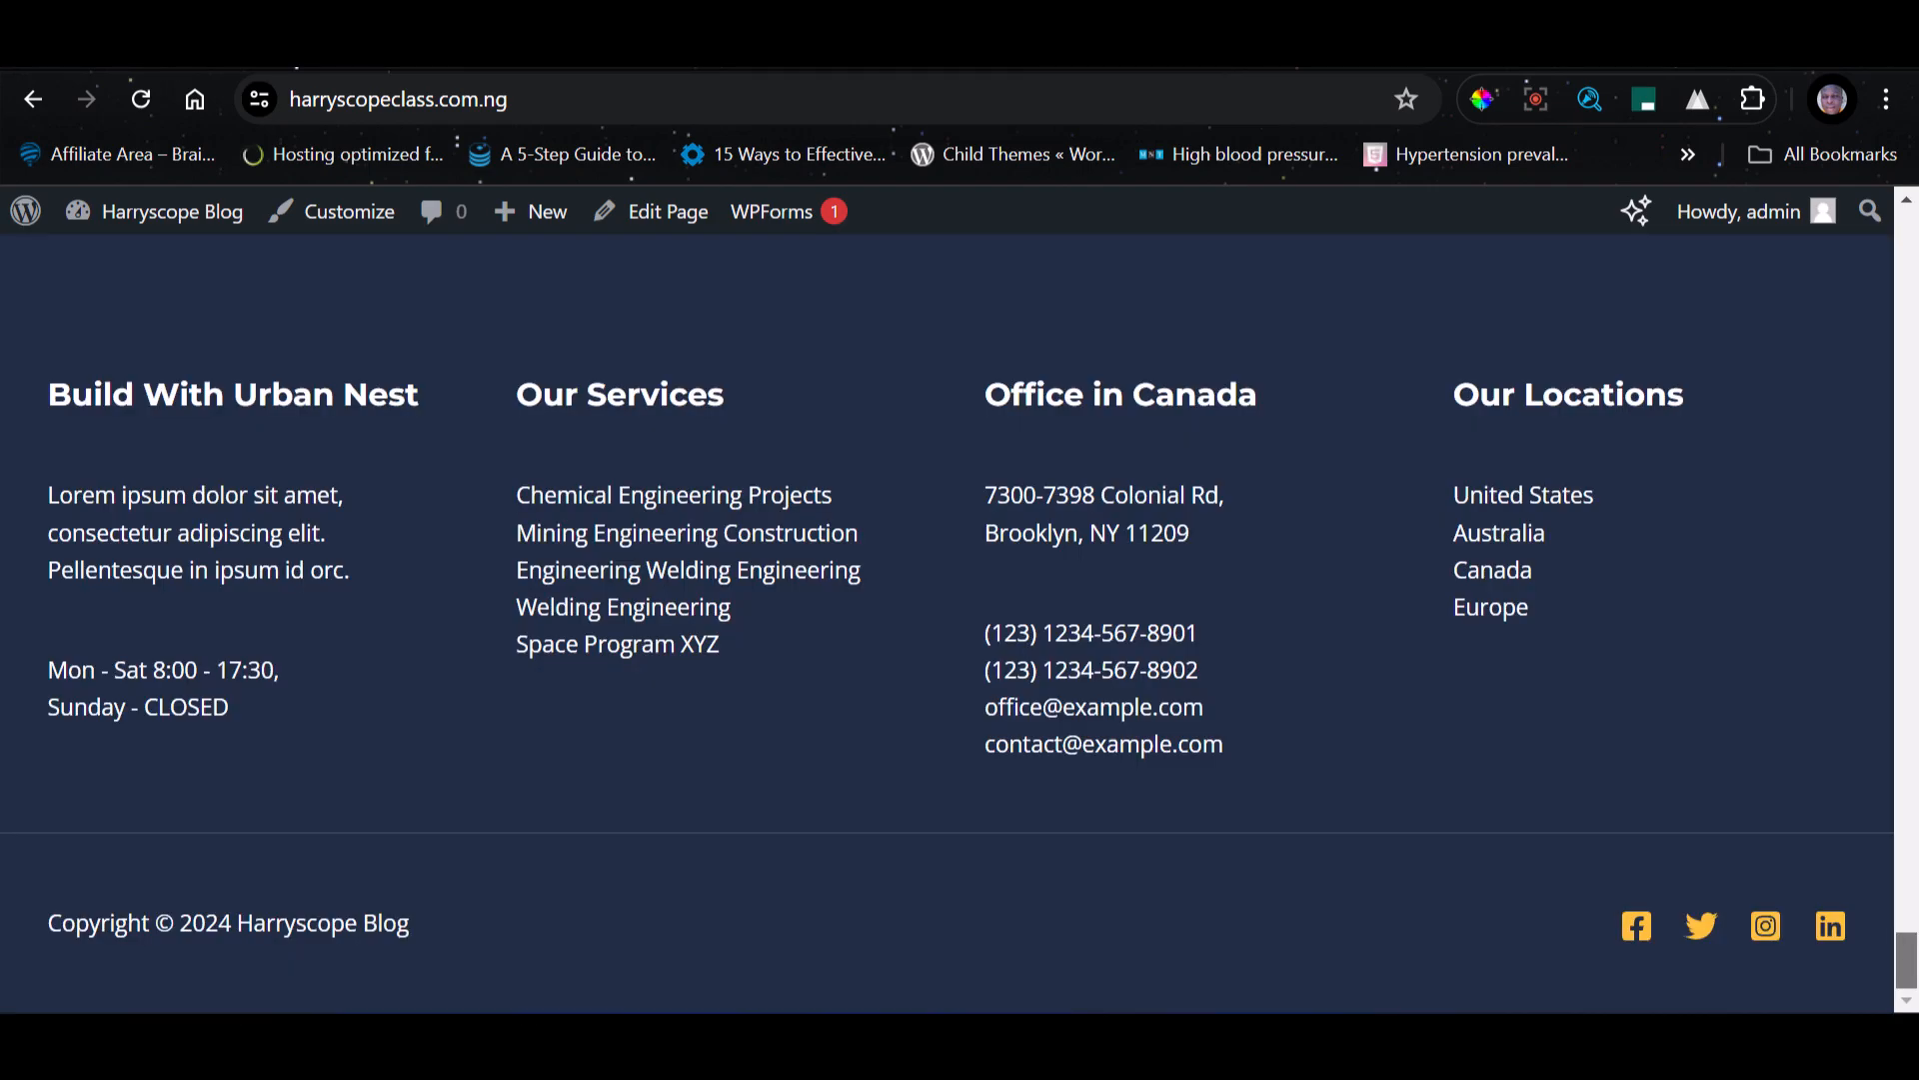
scroll(1679, 650, "up", 7)
scroll(1670, 690, "down", 7)
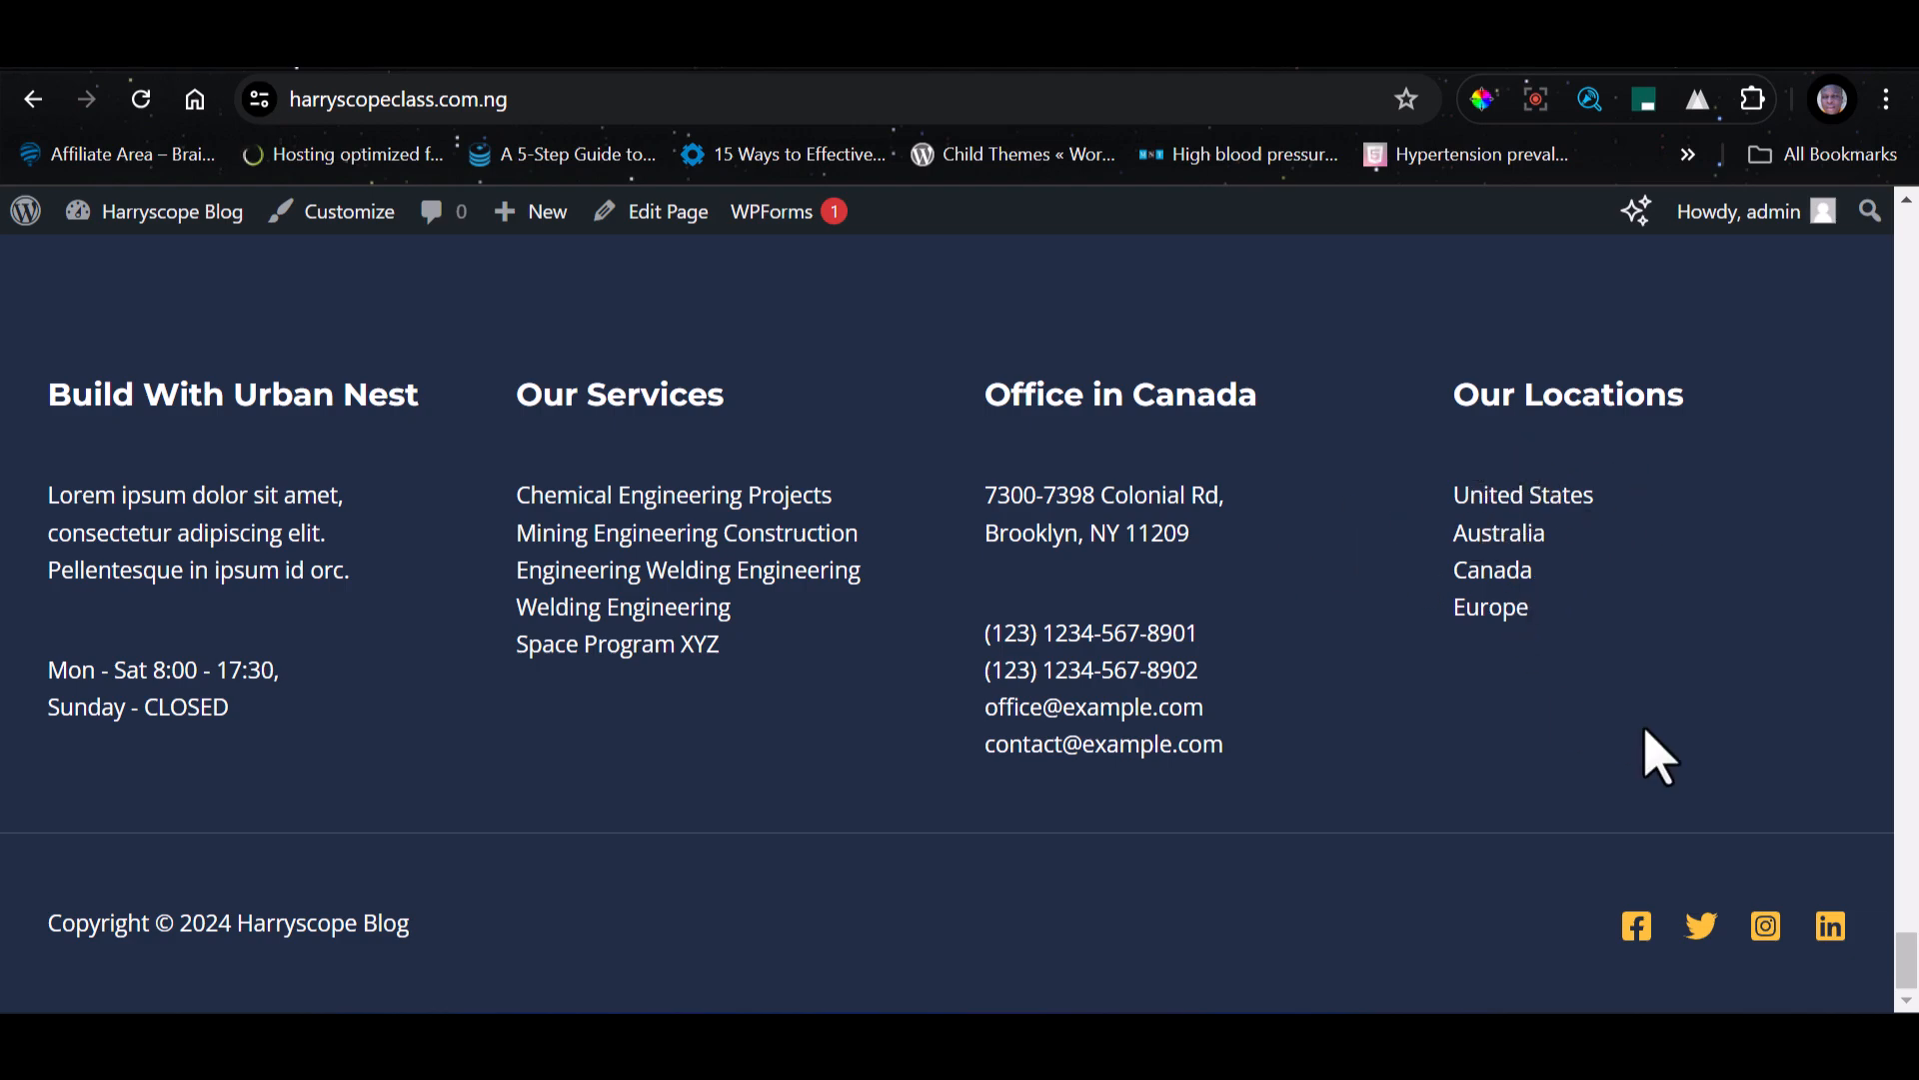
left_click_drag(1916, 958, 1917, 128)
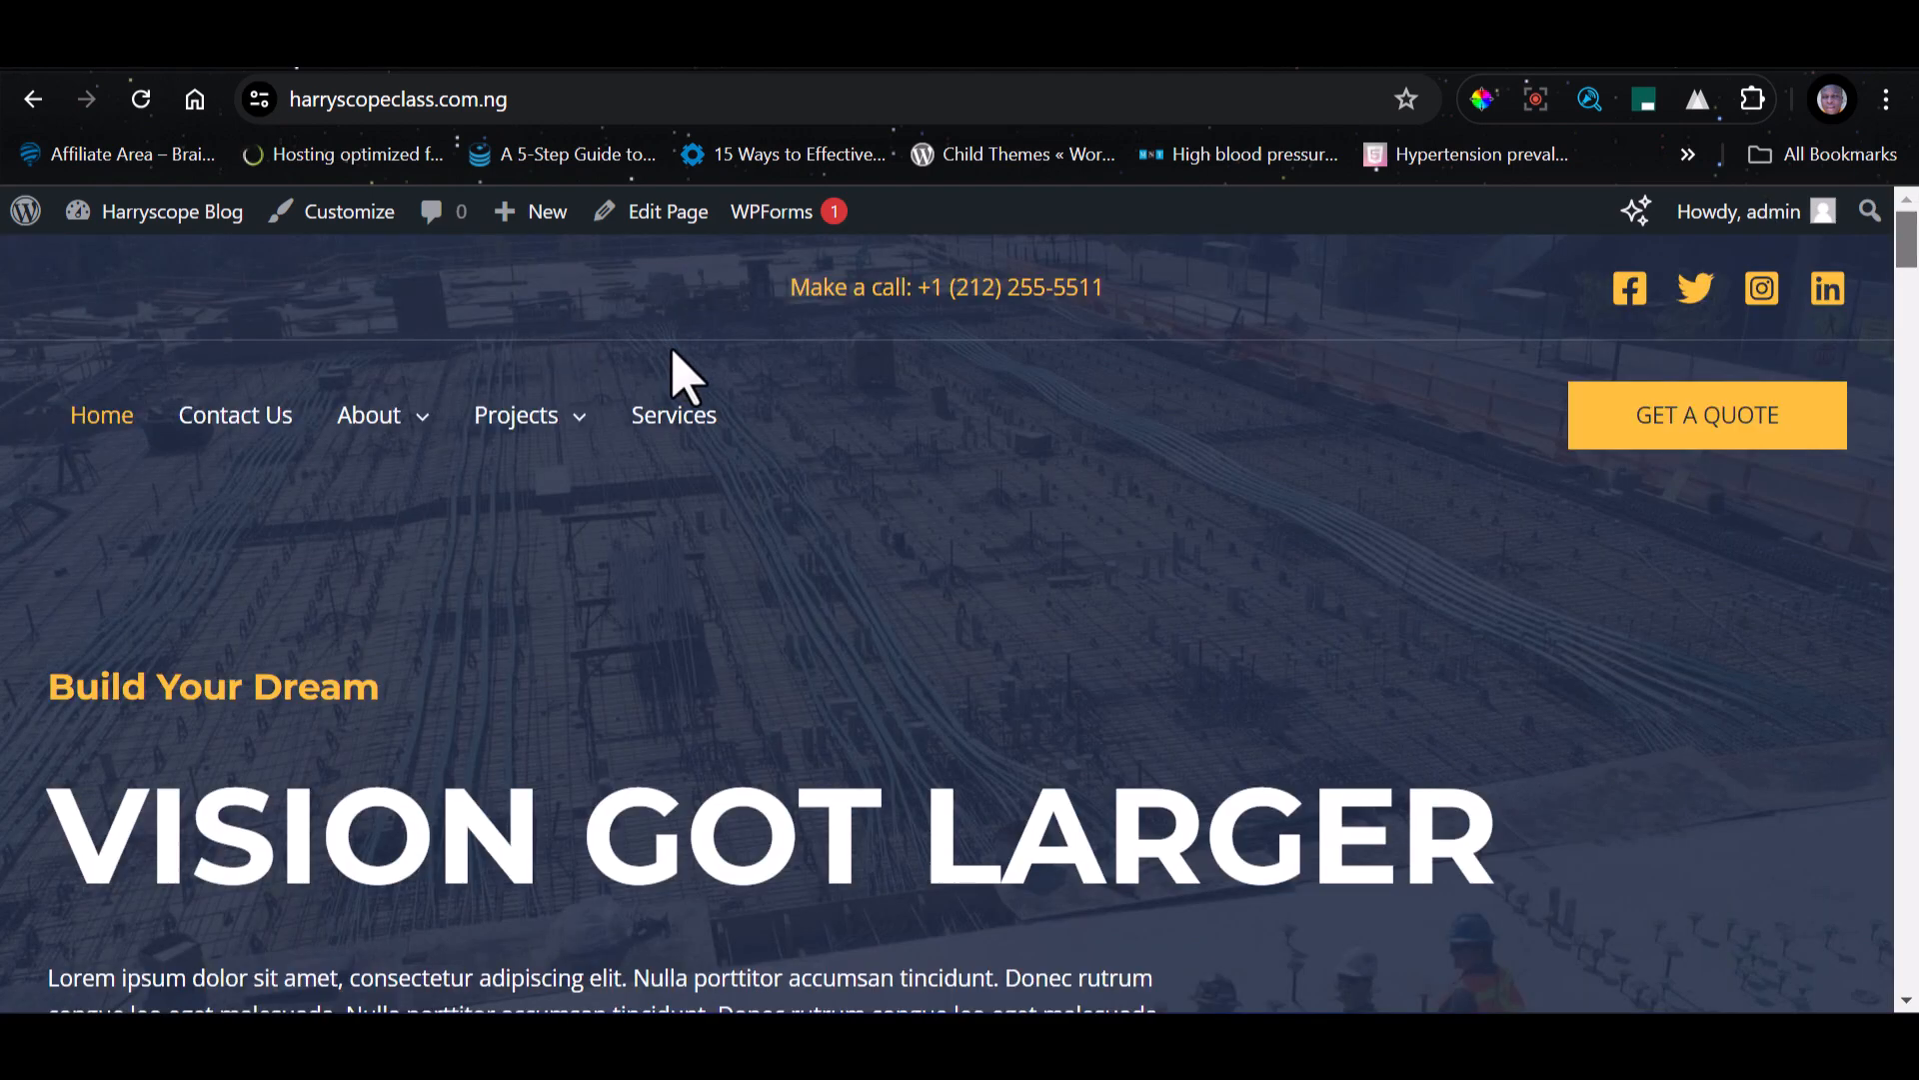
mouse_move(345, 429)
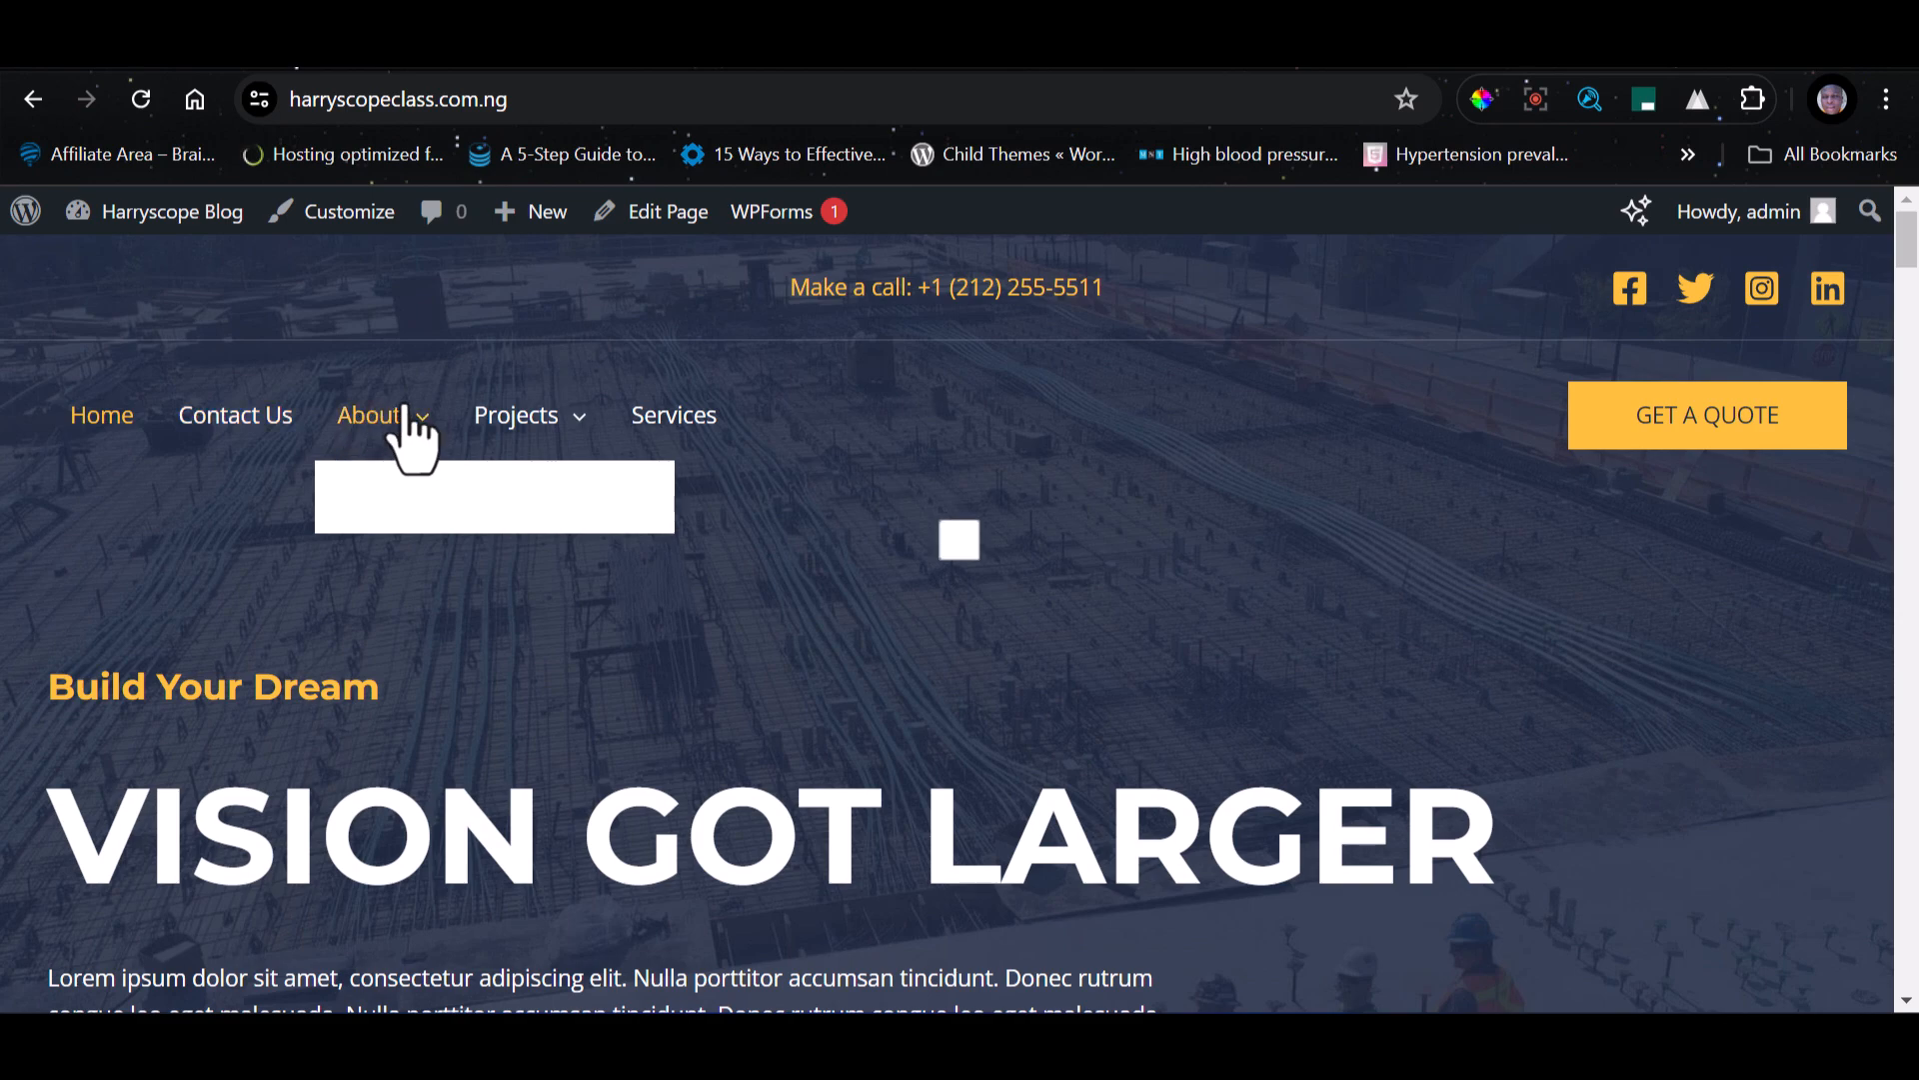